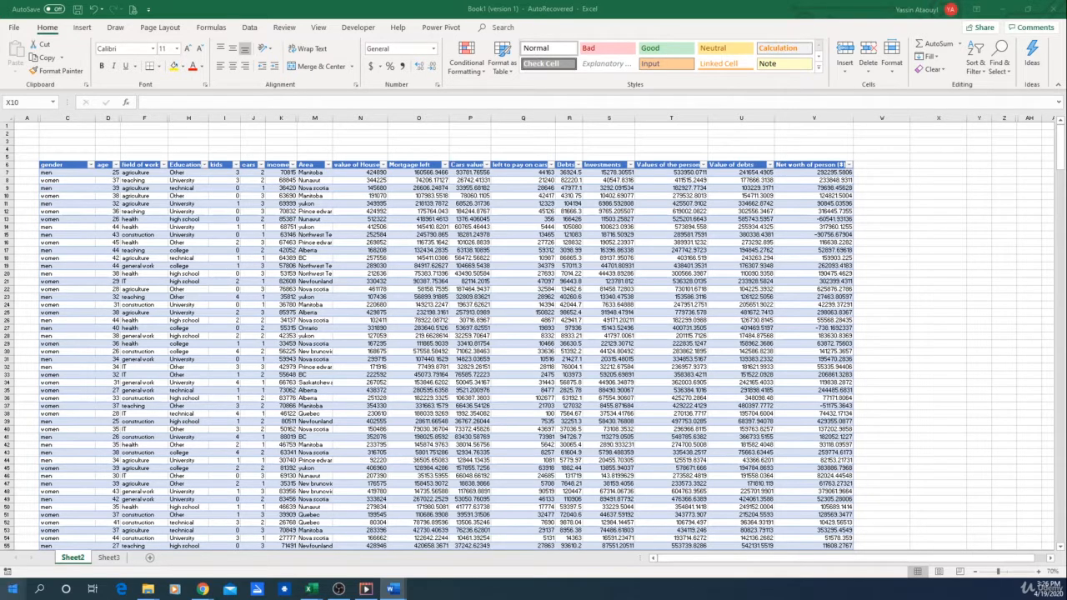
left_click(108, 559)
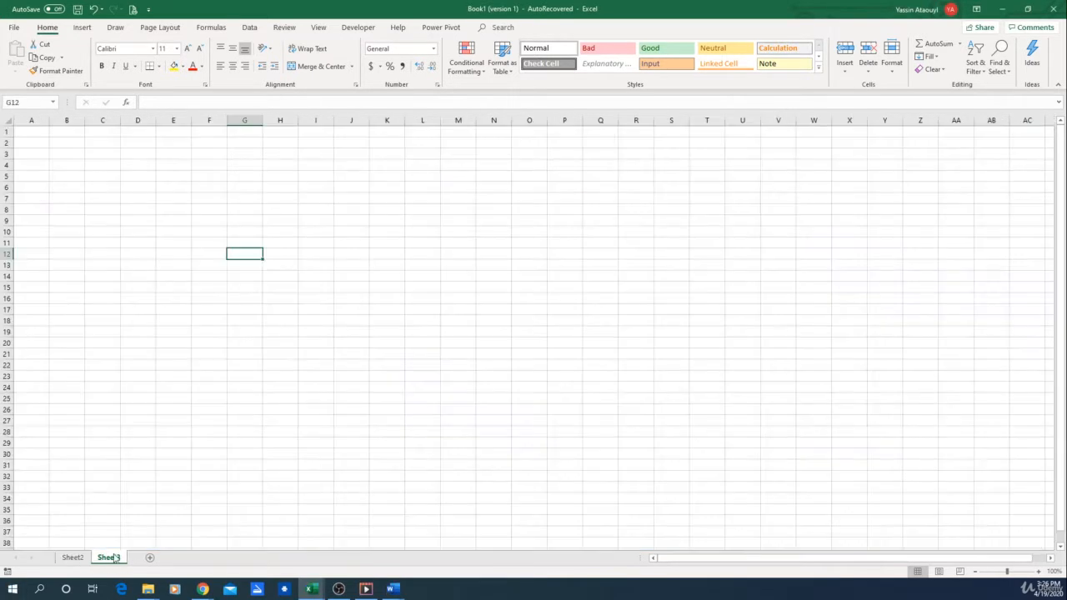
left_click(69, 560)
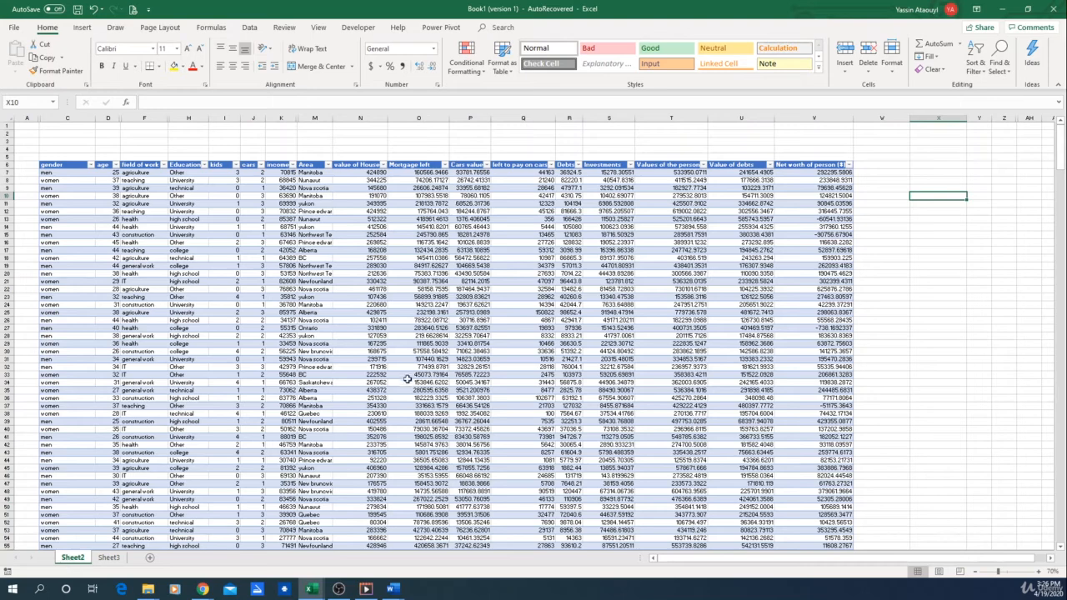
- Merge and center cells X6:Y6 beside the table and enter the heading "Men vs women"
left_click(942, 170)
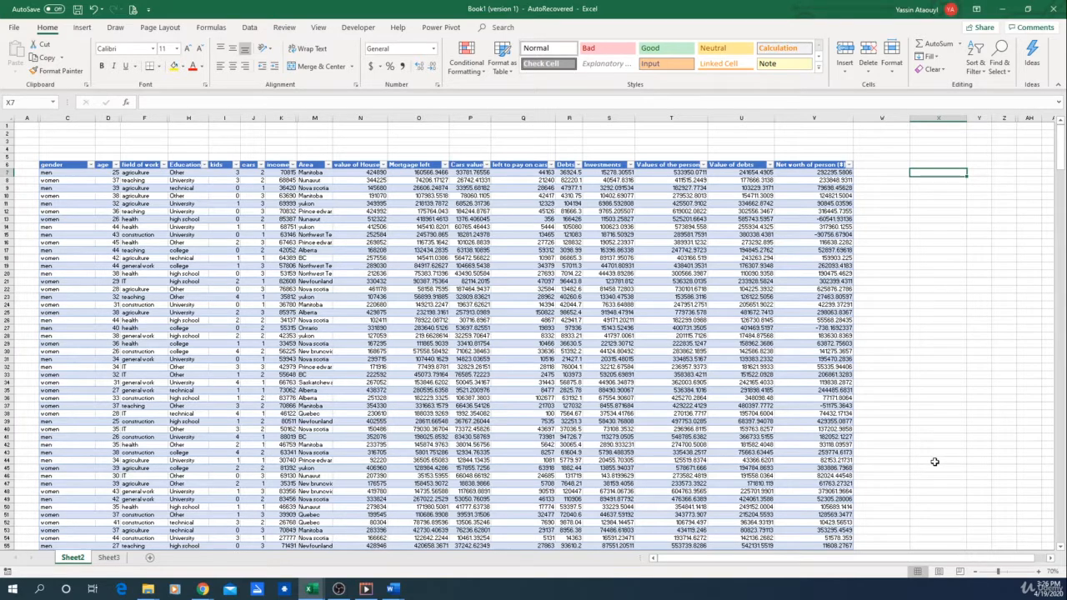
key("Up")
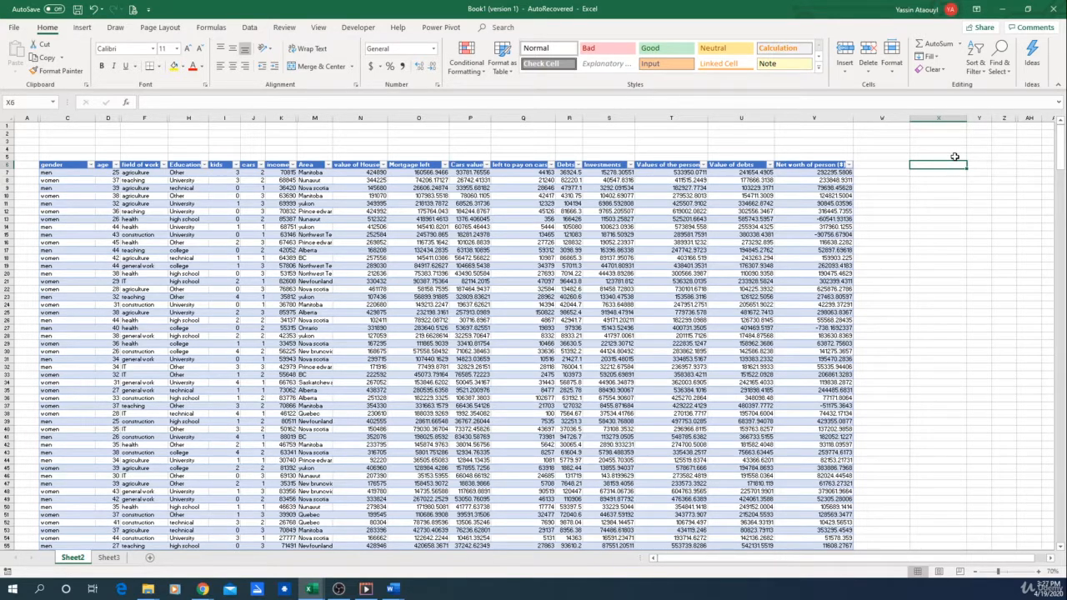
left_click_drag(974, 165, 955, 165)
left_click_drag(992, 118, 1006, 116)
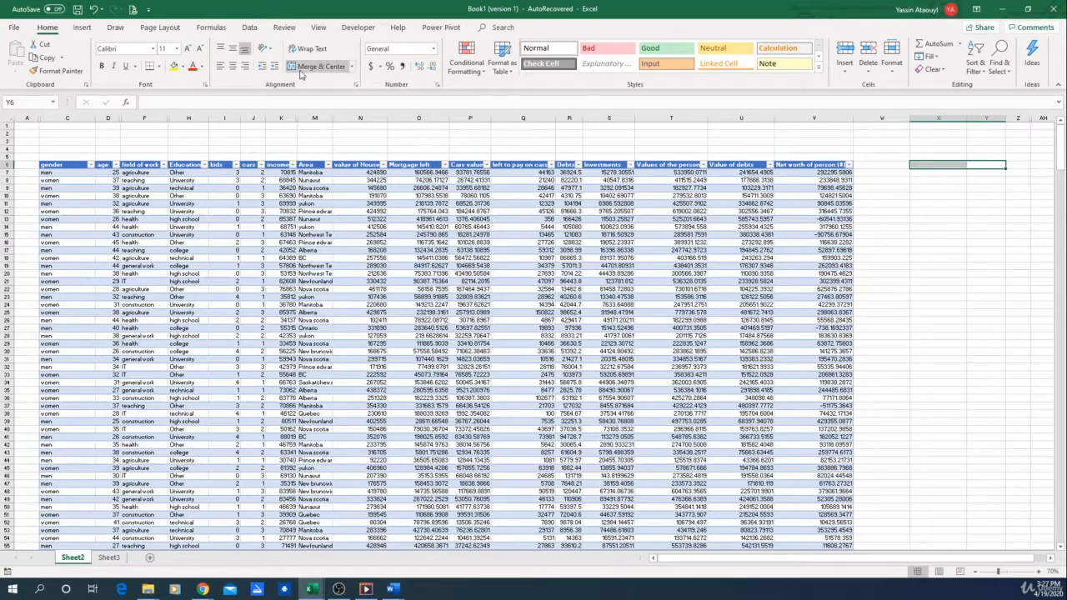
left_click(302, 67)
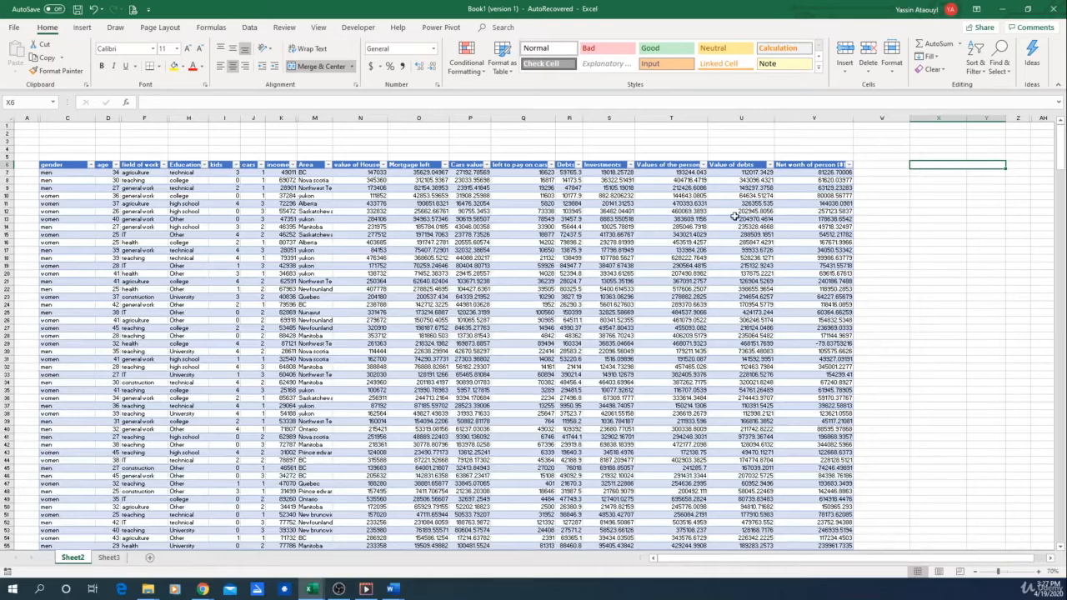
type("Men")
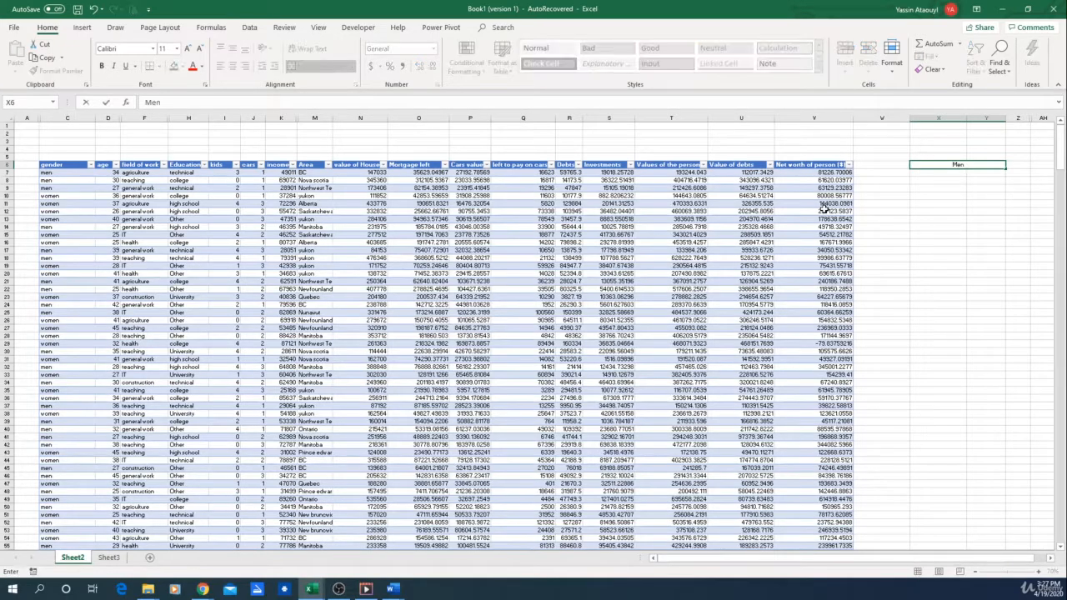
type(" vs women")
key("Return")
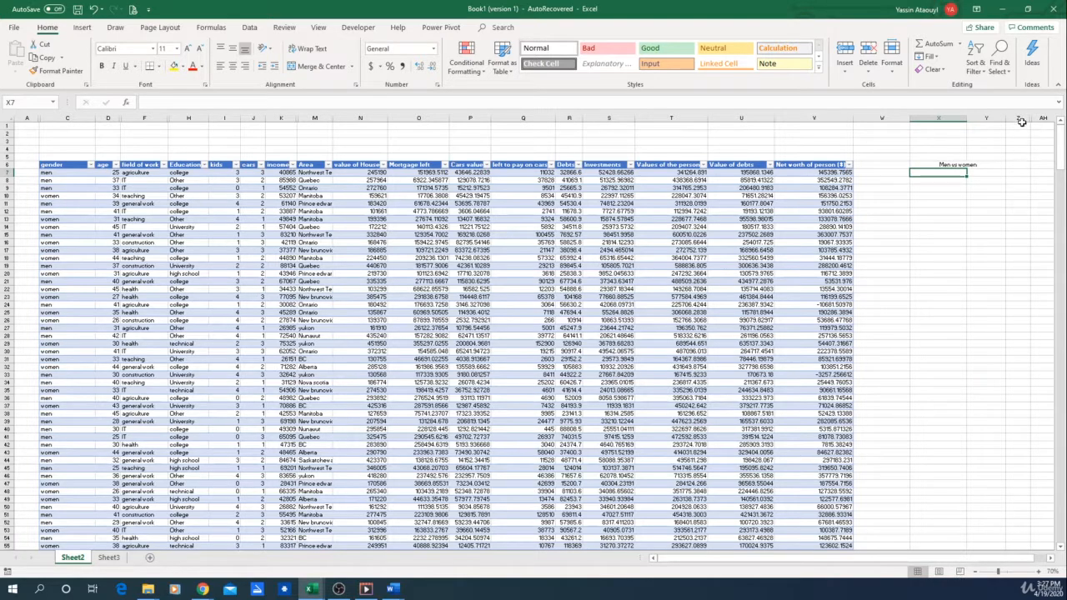
left_click_drag(1005, 118, 1015, 117)
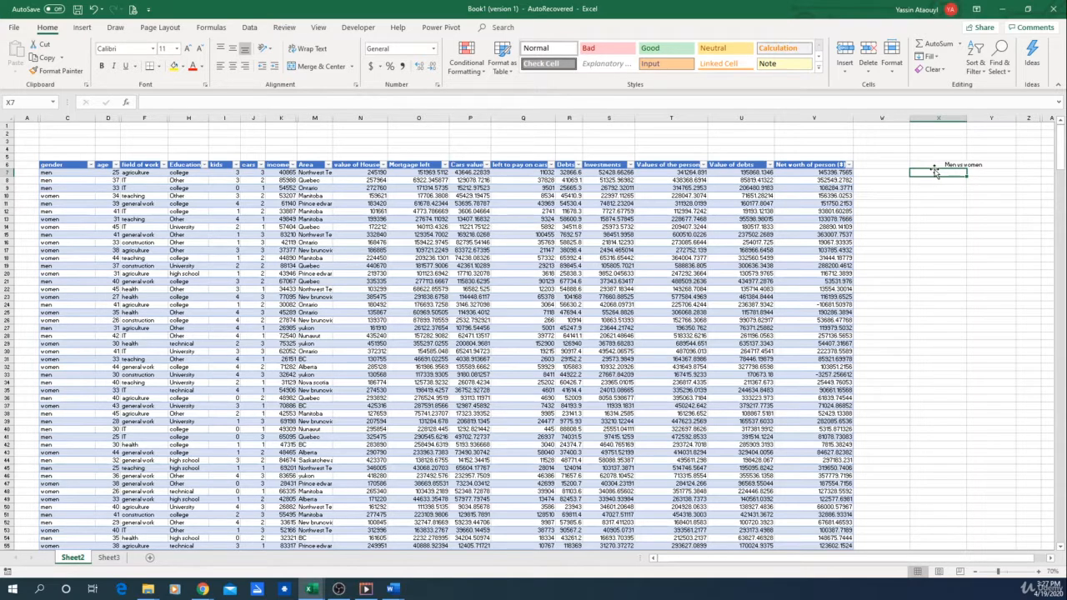
type("=")
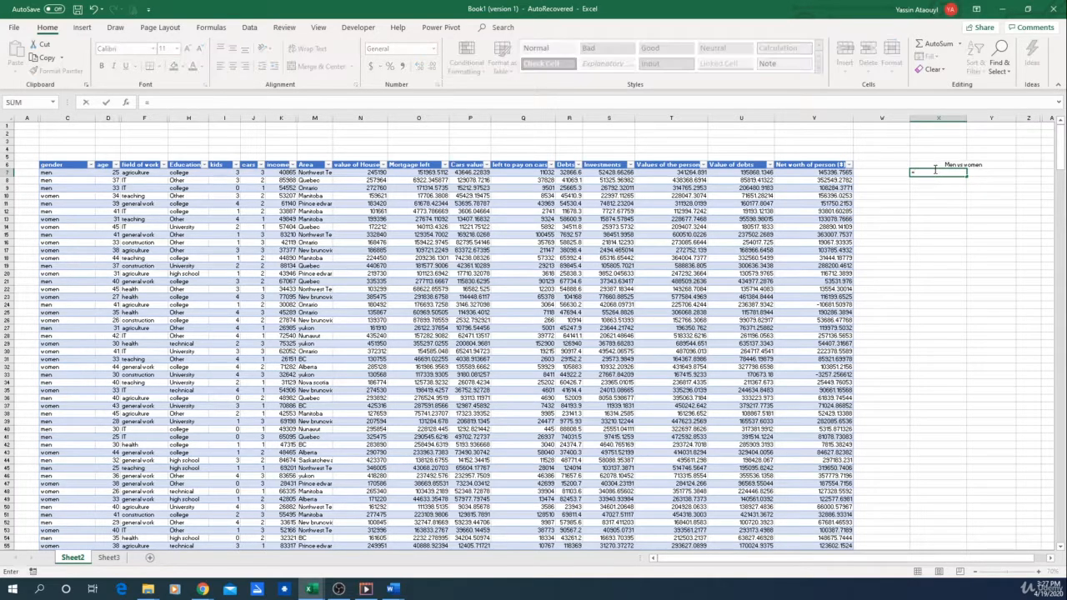
type("if(")
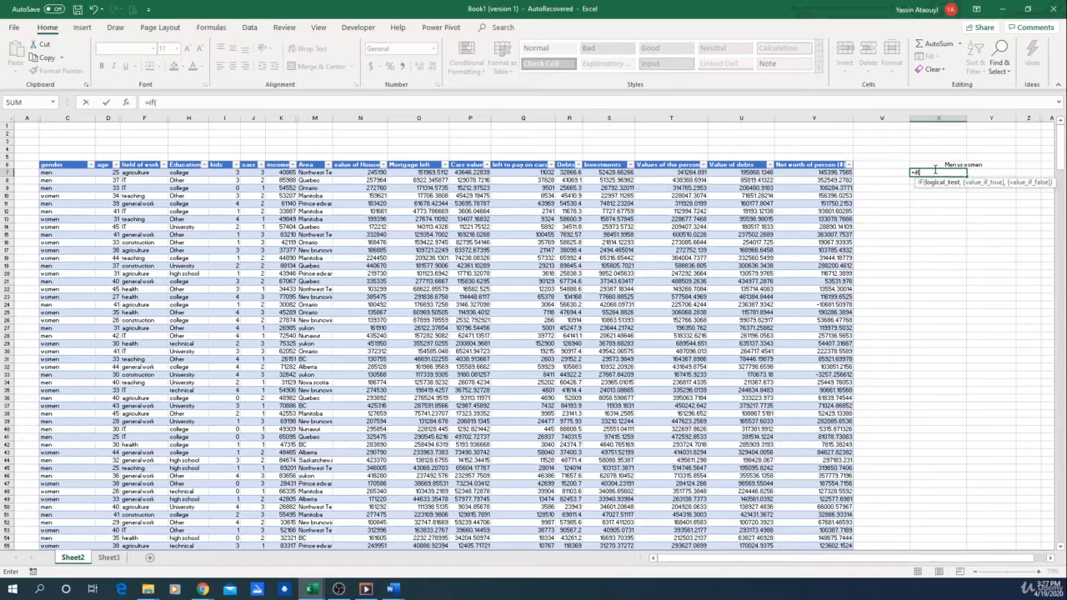
left_click(57, 173)
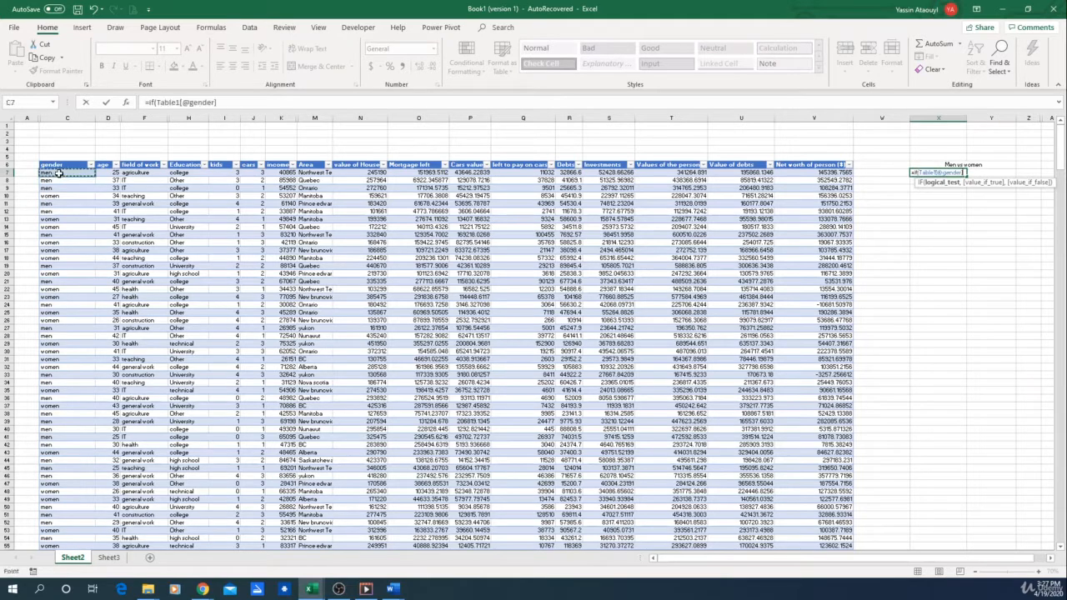
type("=\"men")
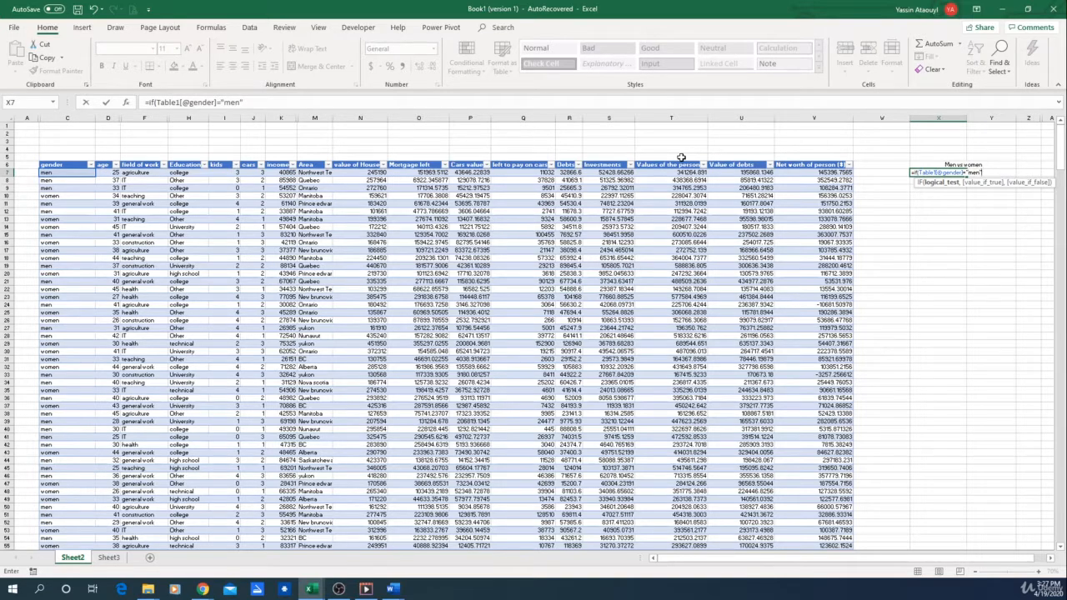
type("\",1,0")
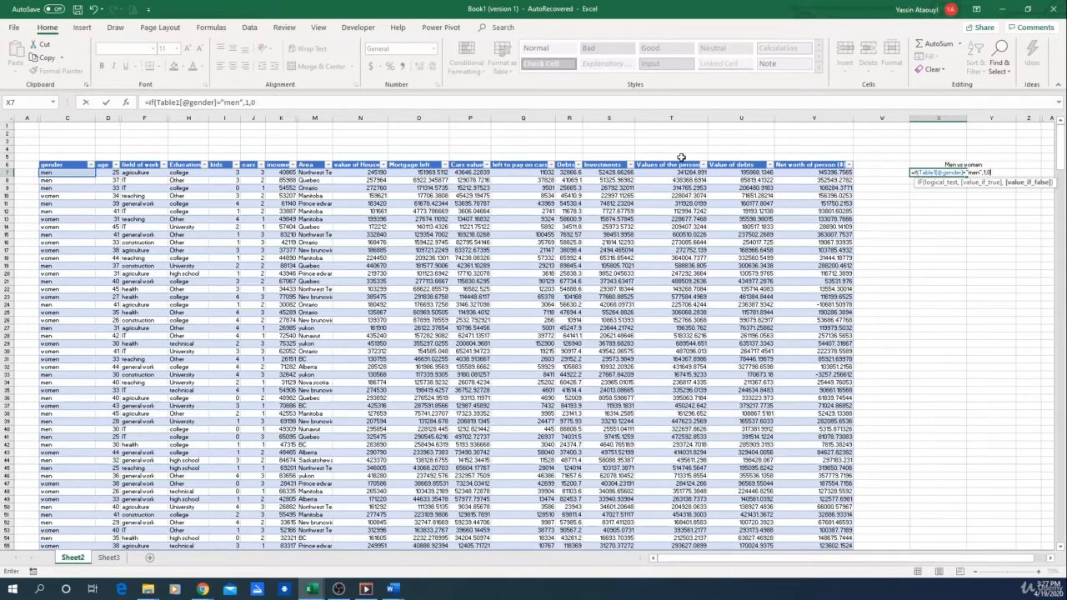
type(")")
key("Return")
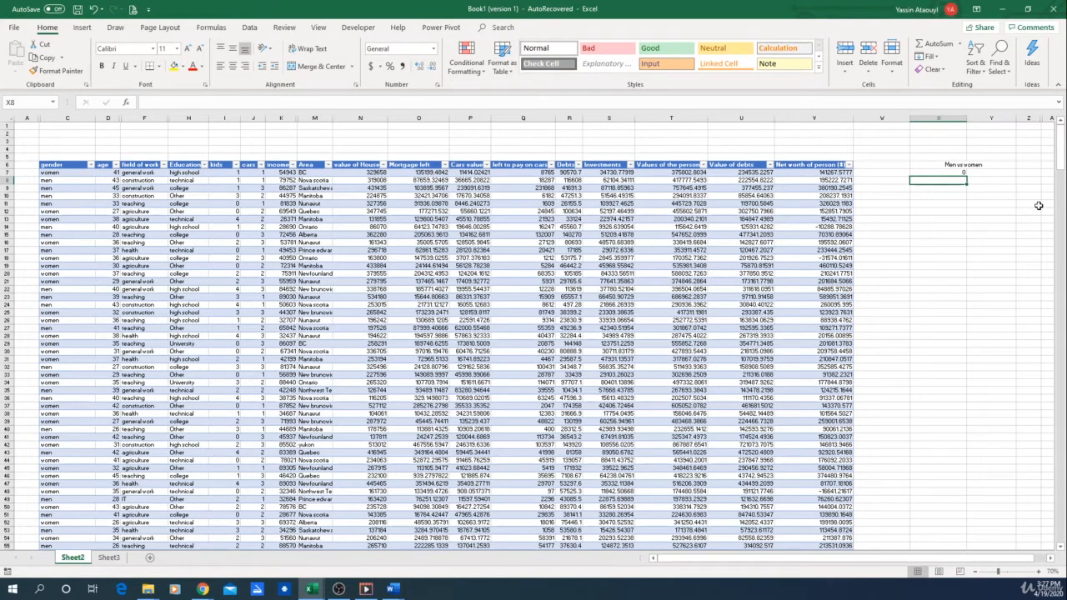
key("F9")
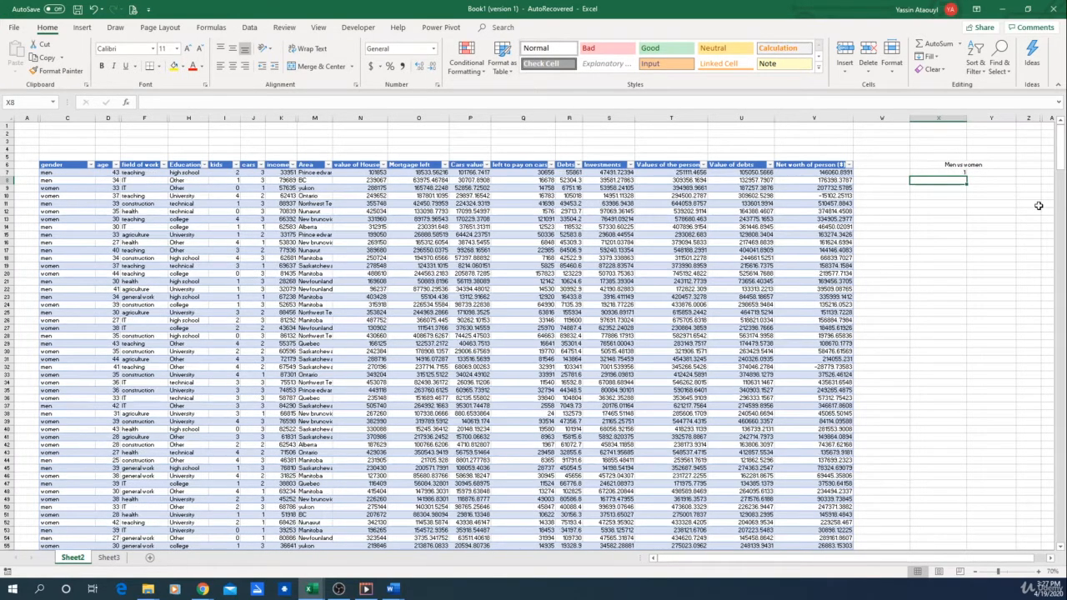
- Clear the "Men vs women" heading and unmerge cells X6:Y6
left_click(1006, 173)
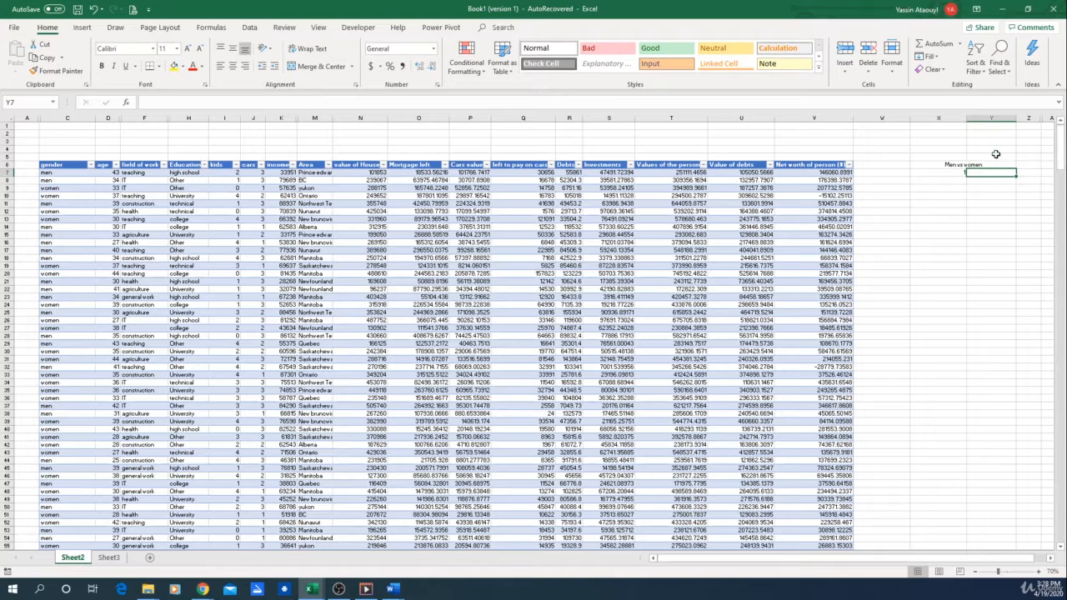
left_click_drag(973, 165, 960, 164)
key("alt+h")
key("m")
key("c")
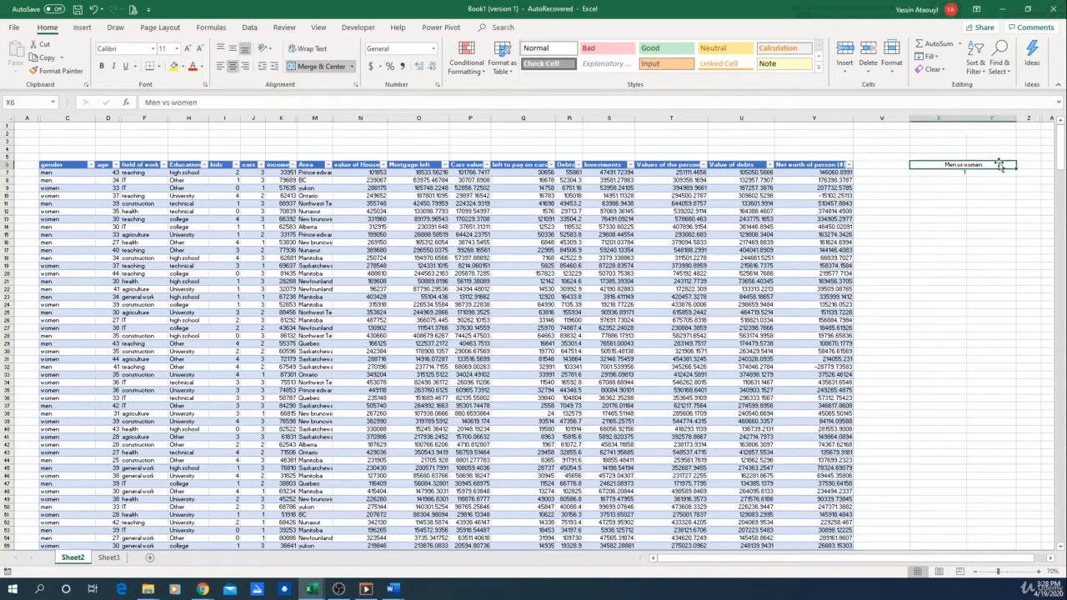
key("Delete")
key("alt+h")
key("m")
key("c")
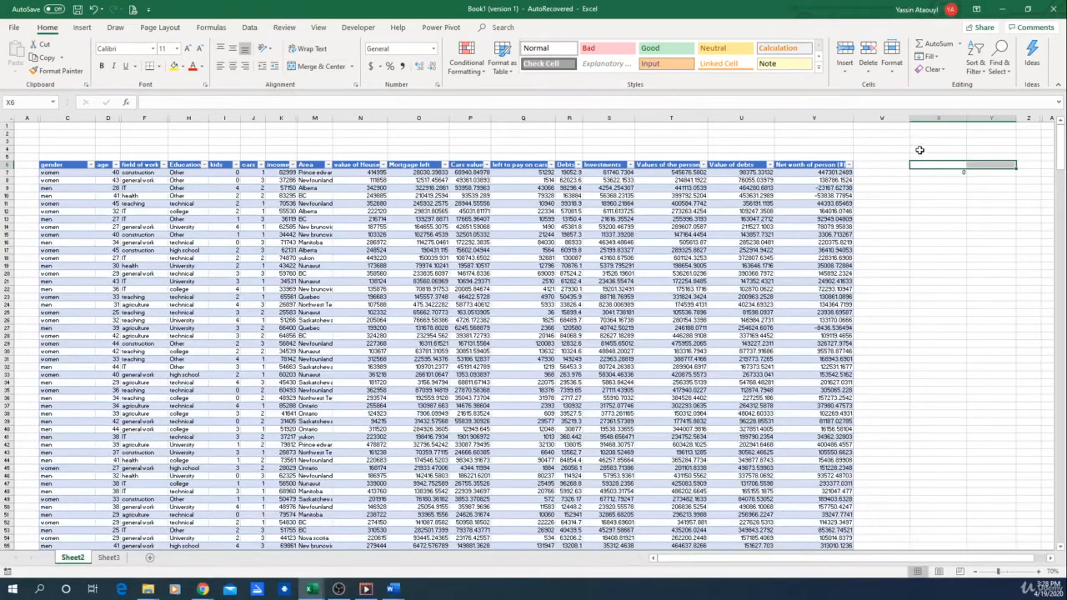
- Enter the column headings "men" in X6 and "women" in Y6
left_click(929, 163)
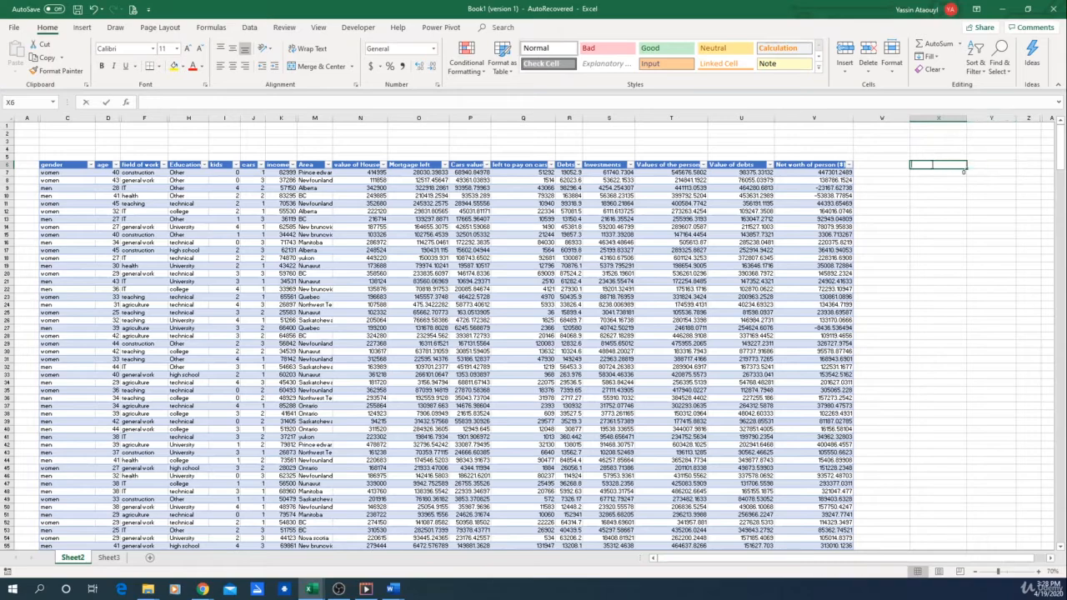
type("men")
key("Tab")
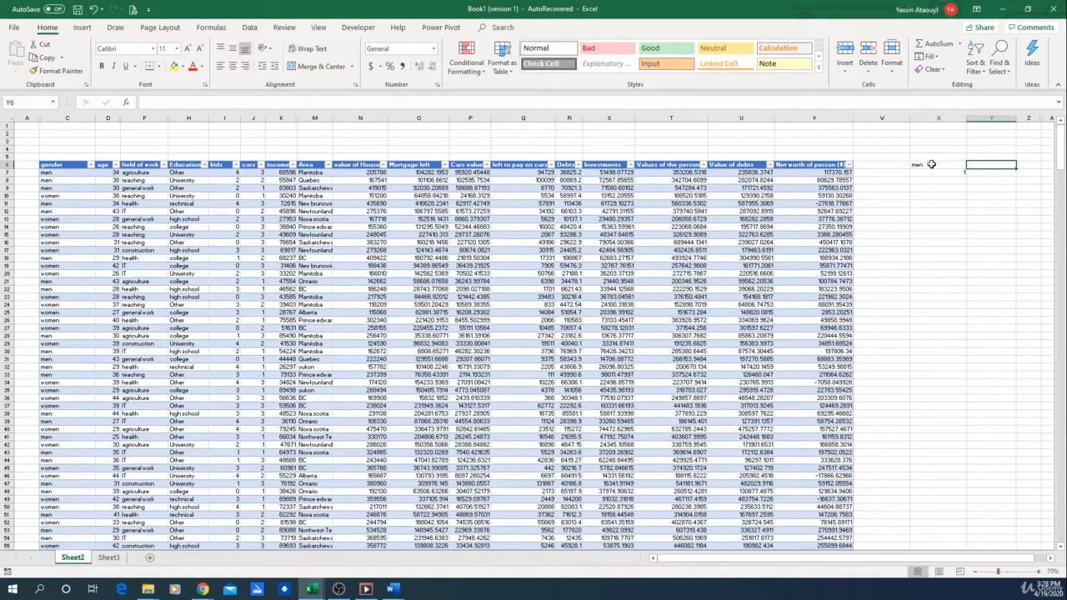
type("women")
key("Return")
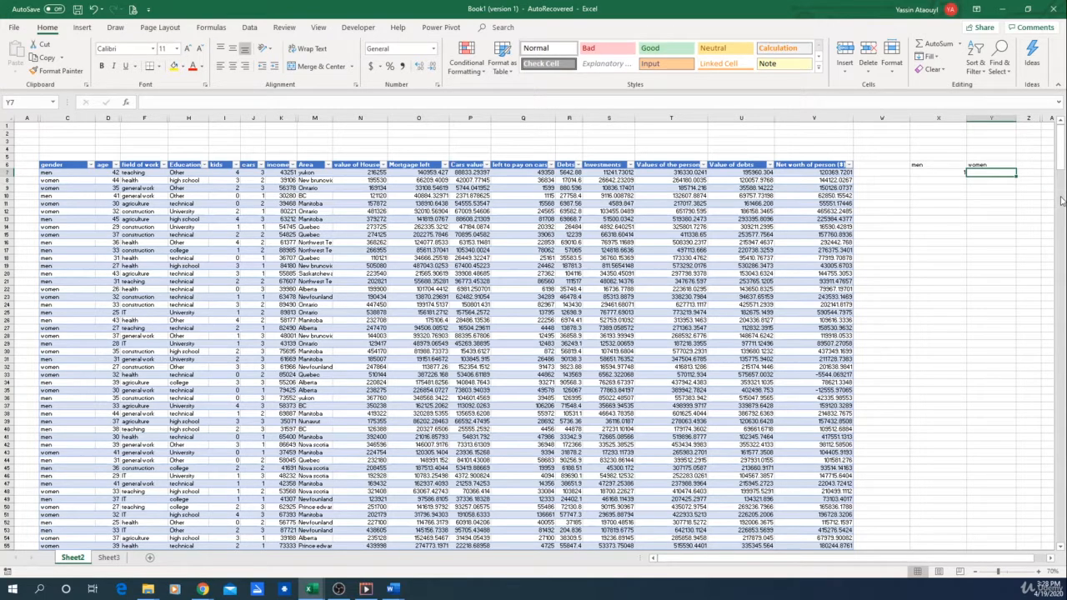
type("=if")
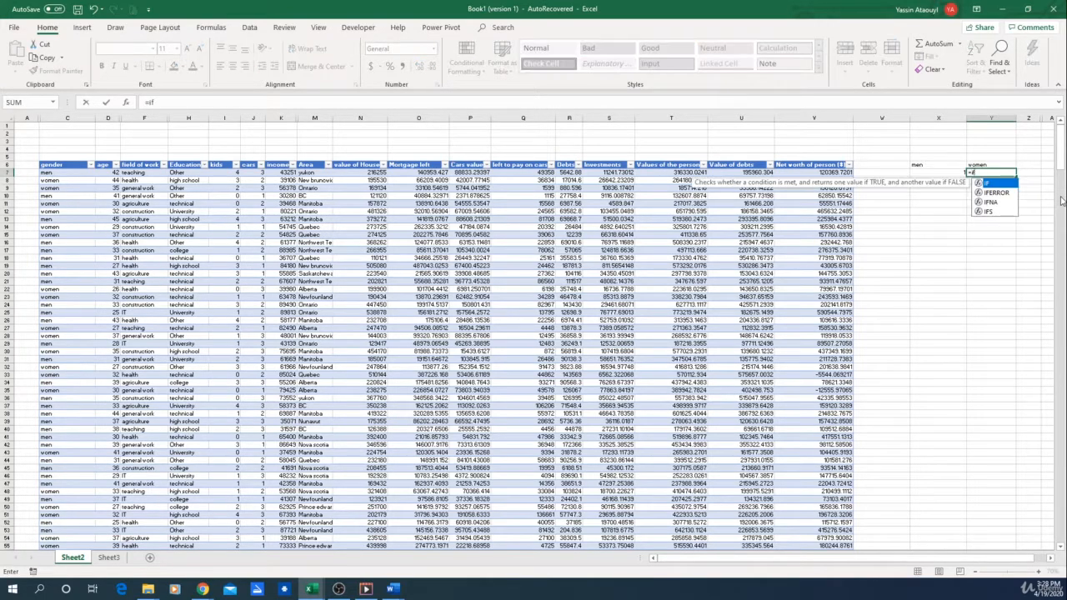
double_click(996, 185)
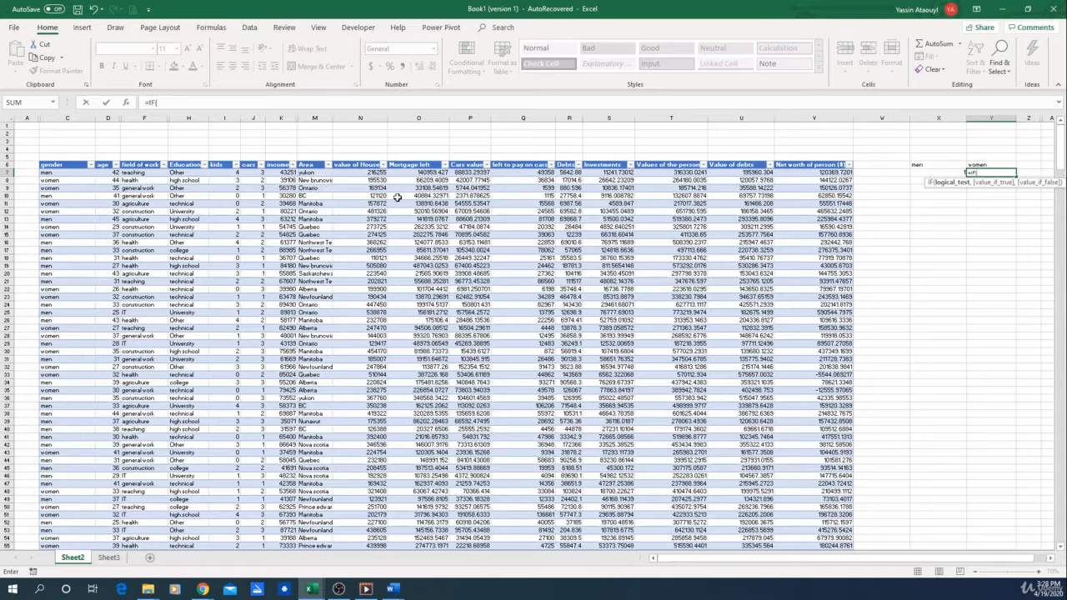
left_click(51, 172)
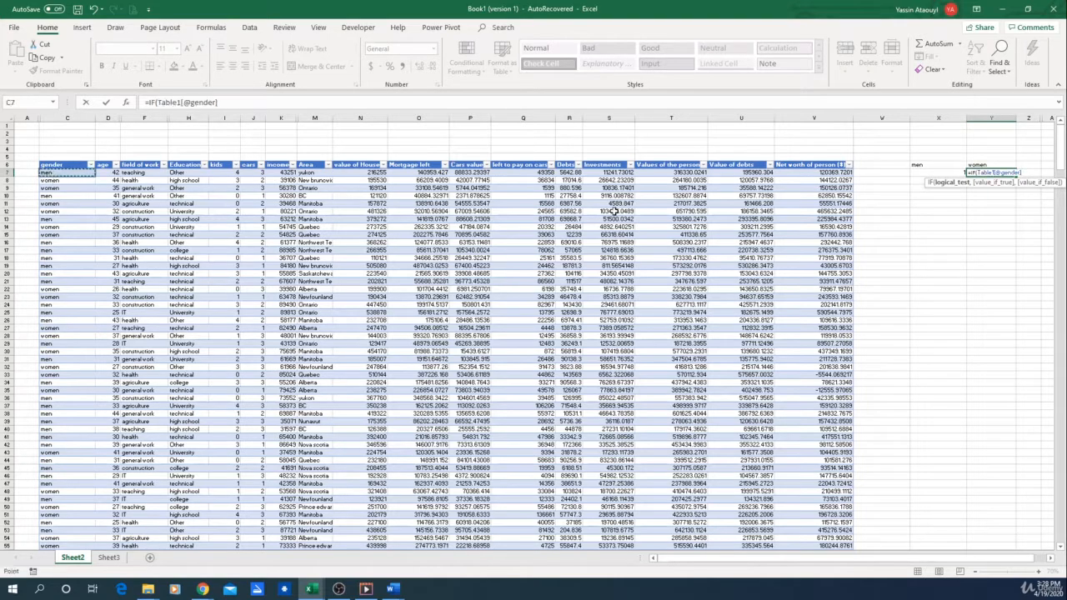
type("=\"women\",")
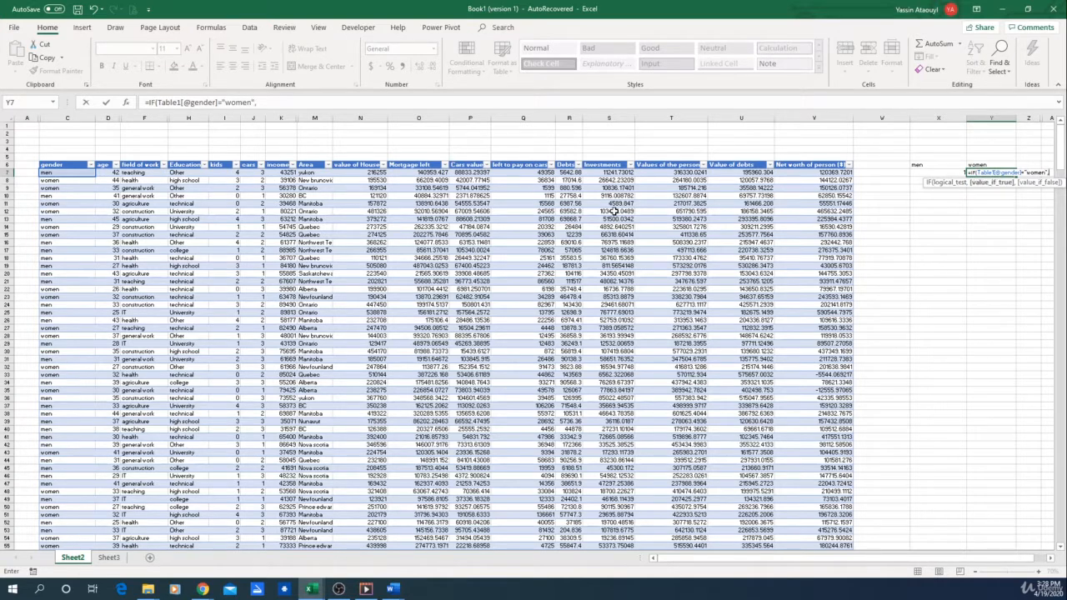
type("1,0")
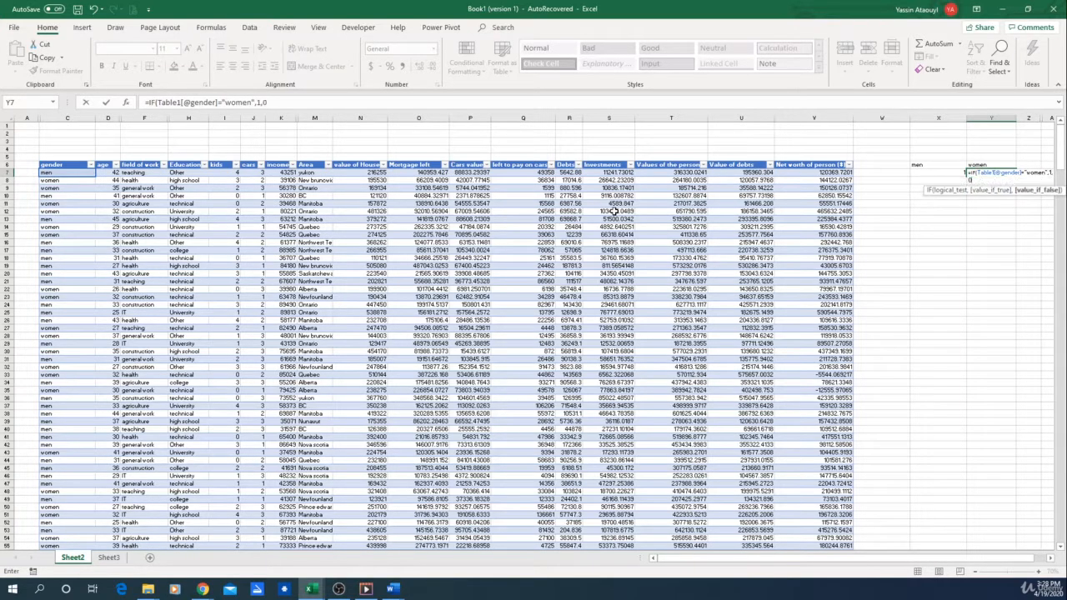
type(")")
key("Return")
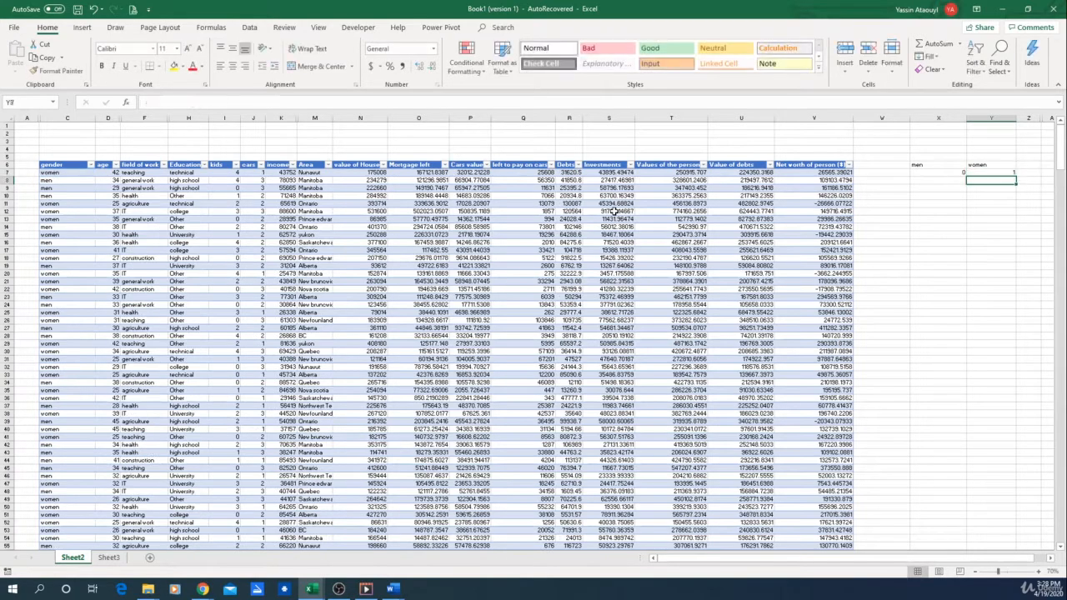
key("F9")
key("F9")
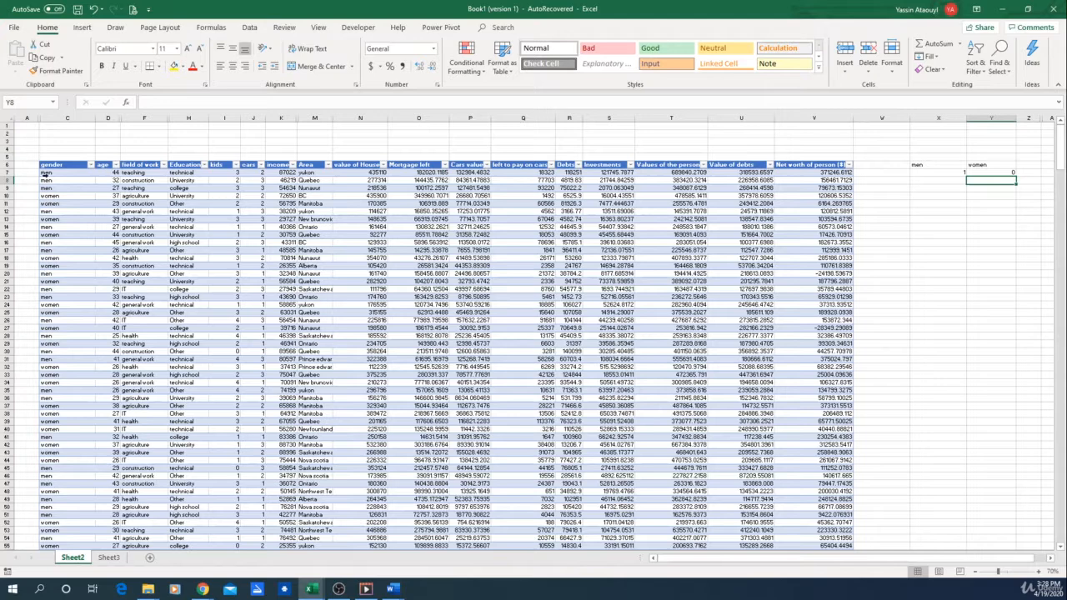
- Check the men and women formulas in X7:Y7, and fill them down to row 500, the table's last row
left_click(940, 173)
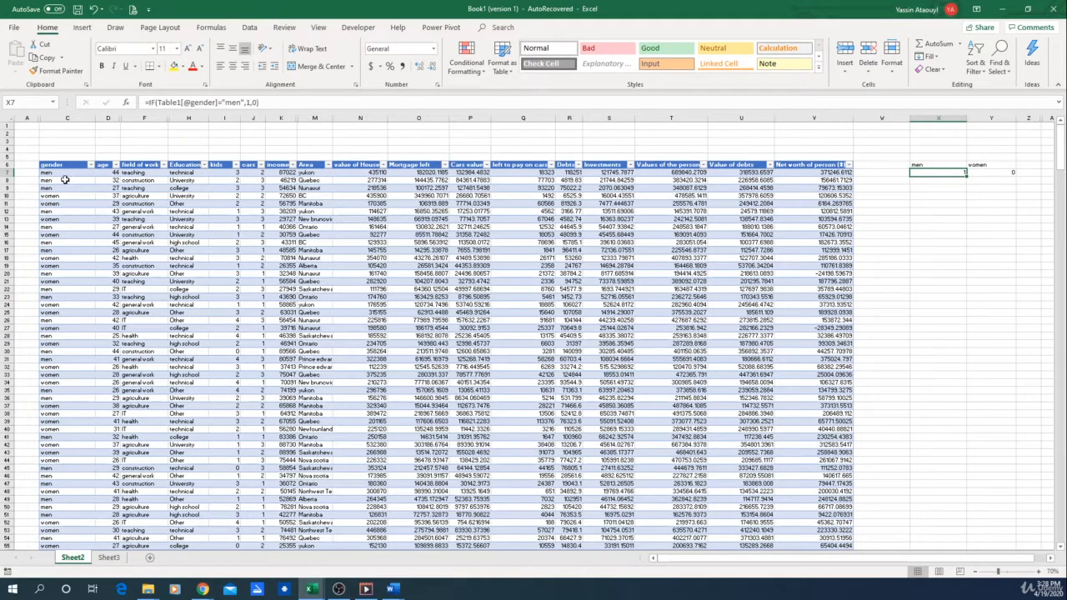
left_click(1007, 172)
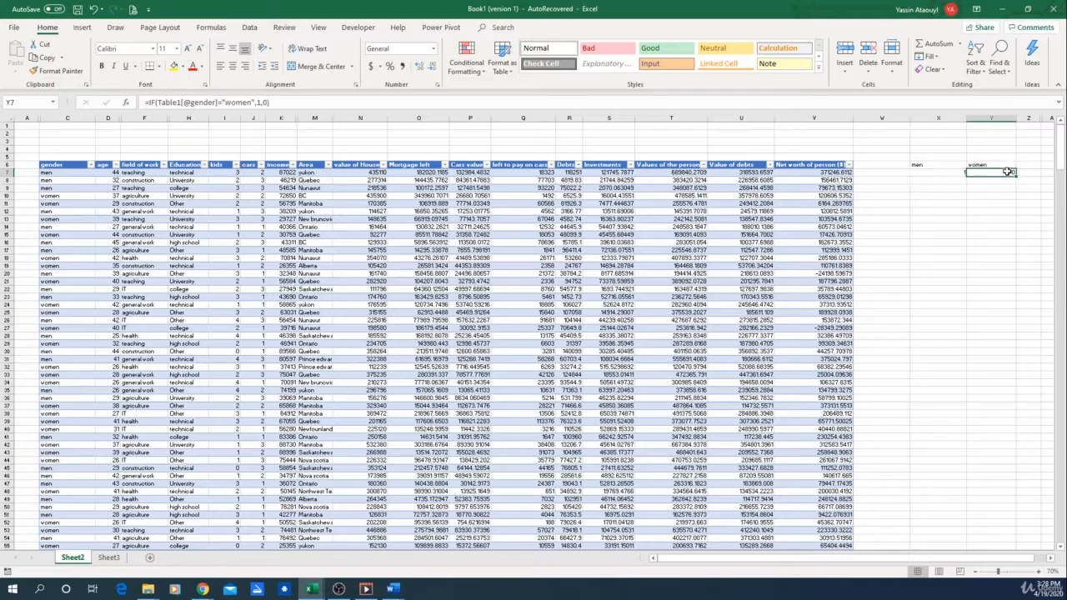
left_click(935, 193)
left_click_drag(940, 173, 993, 316)
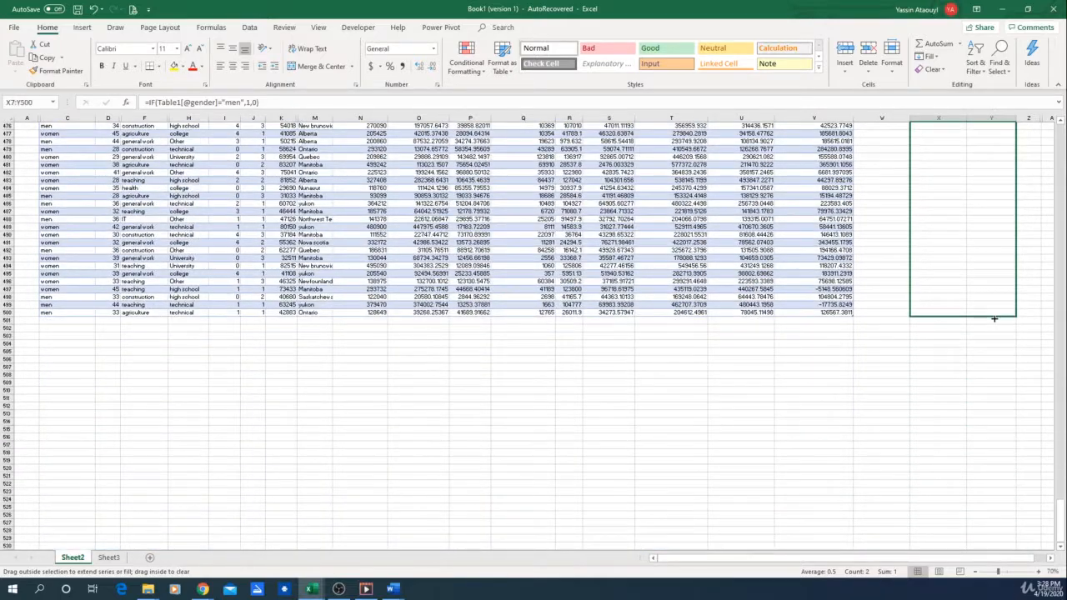
left_click(957, 413)
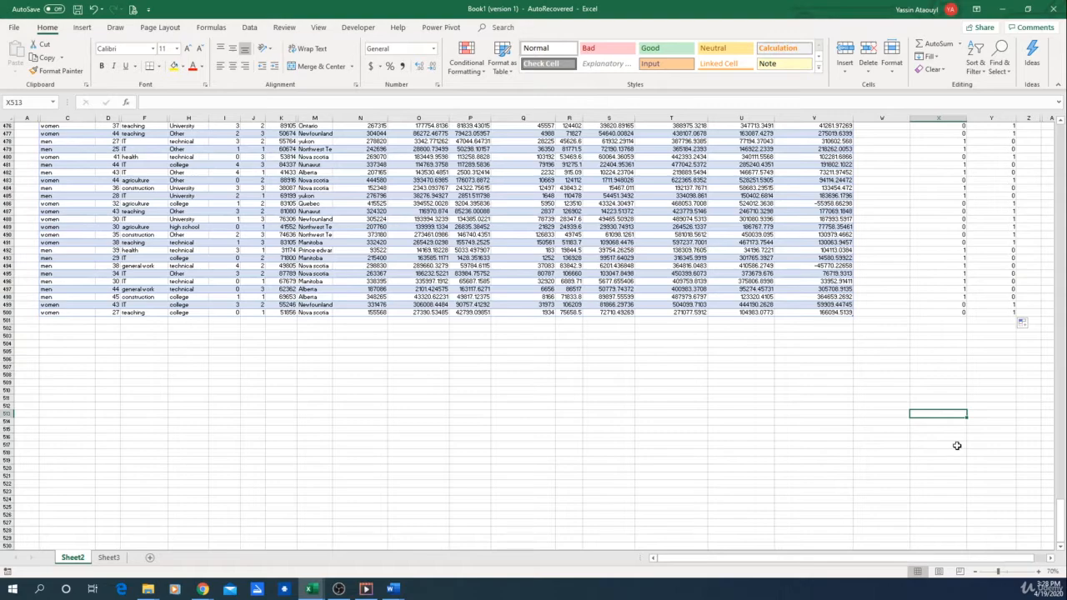
scroll(957, 446, "up", 14)
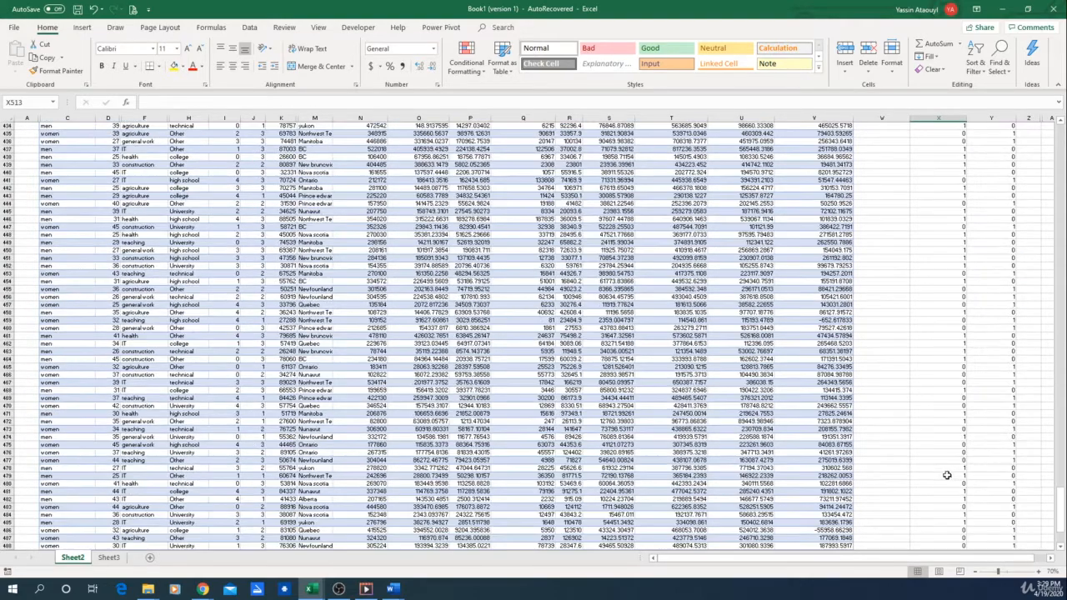
- Insert three blank columns at column Z, directly after the women column
left_click_drag(1061, 508, 1059, 125)
left_click_drag(863, 560, 880, 561)
left_click(1002, 118)
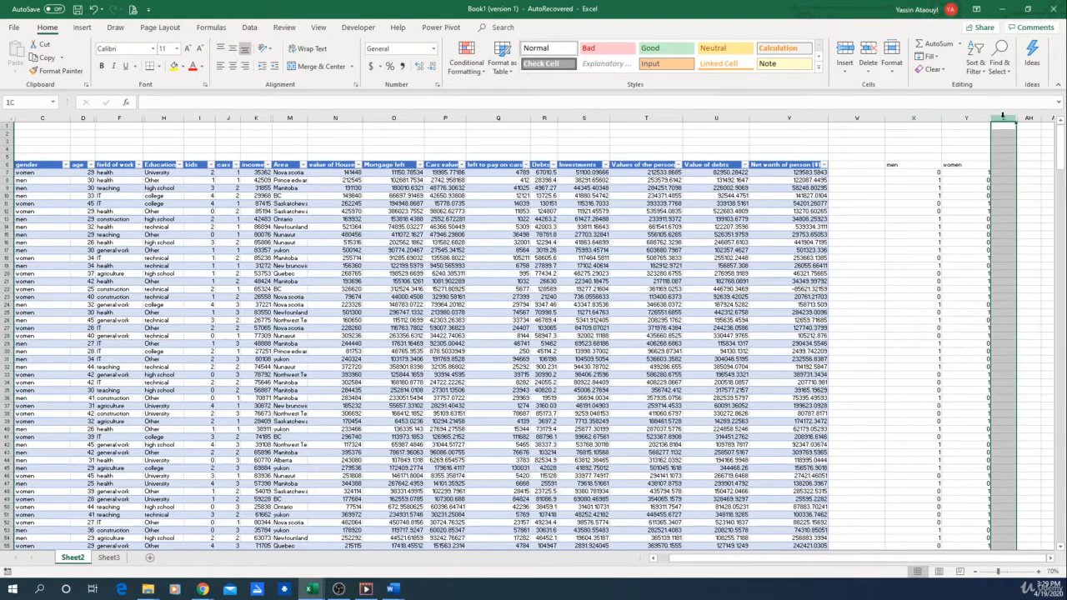
right_click(1004, 118)
left_click(962, 197)
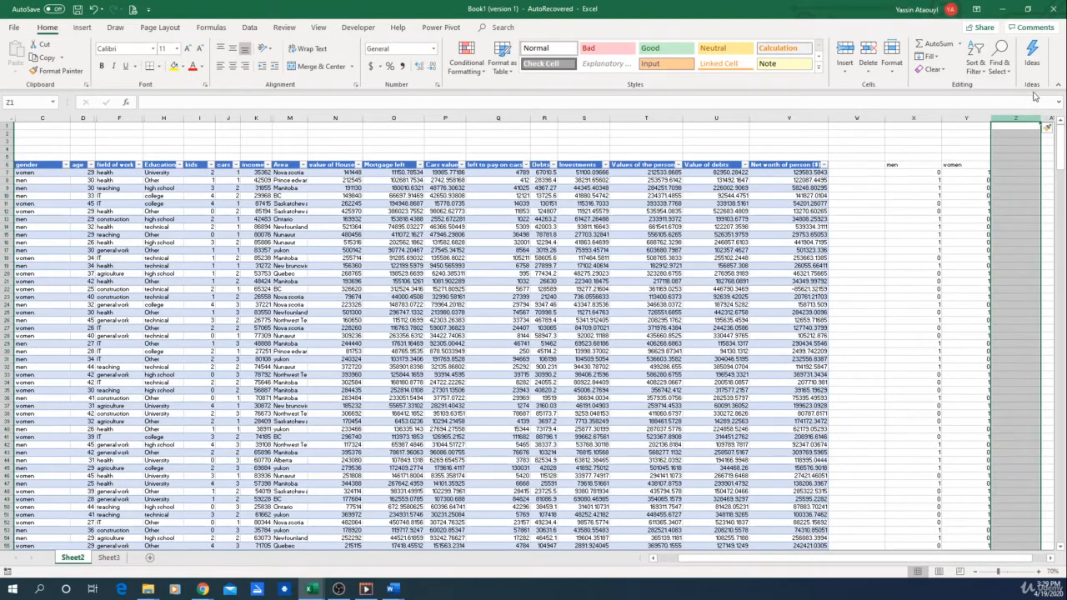
right_click(1013, 118)
left_click(976, 208)
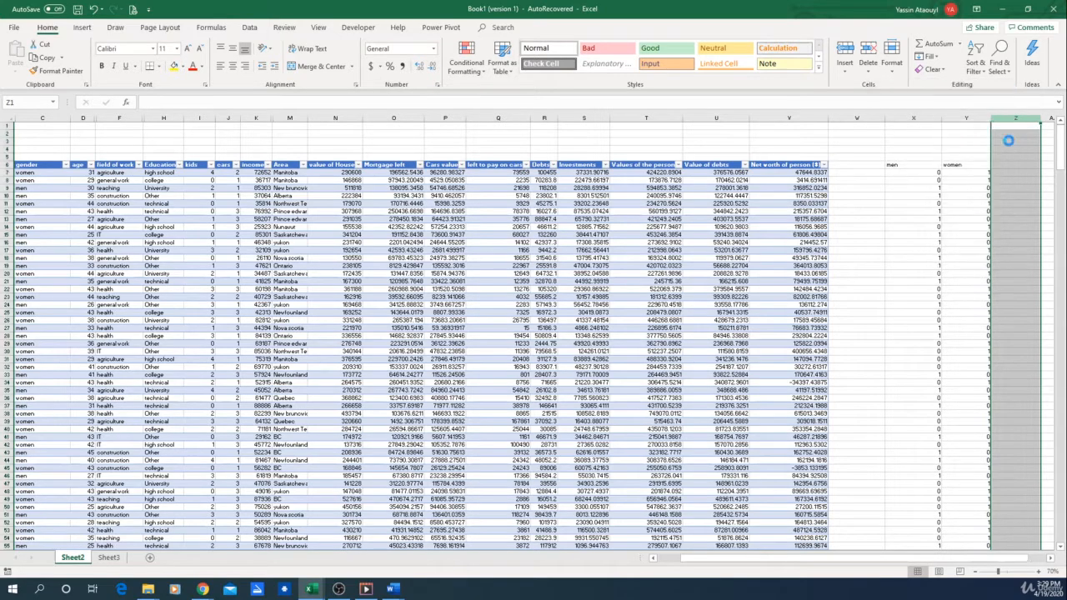
right_click(1008, 118)
left_click(982, 197)
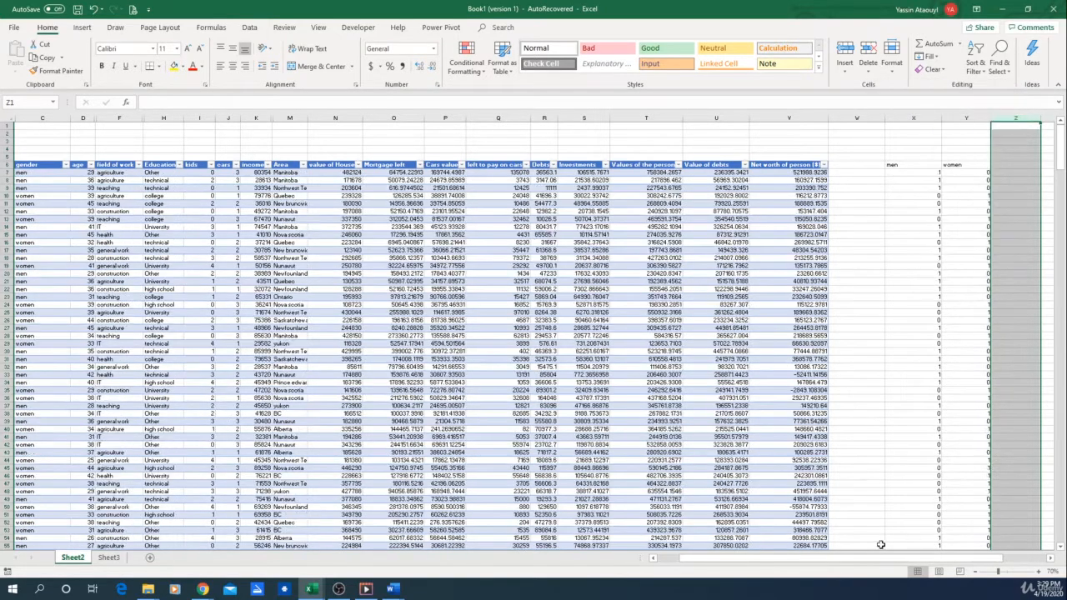
- Enter the headings "Number5 of men" in AA6 and "Number of women" in AB6
scroll(881, 542, "right", 3)
left_click(927, 321)
left_click(900, 171)
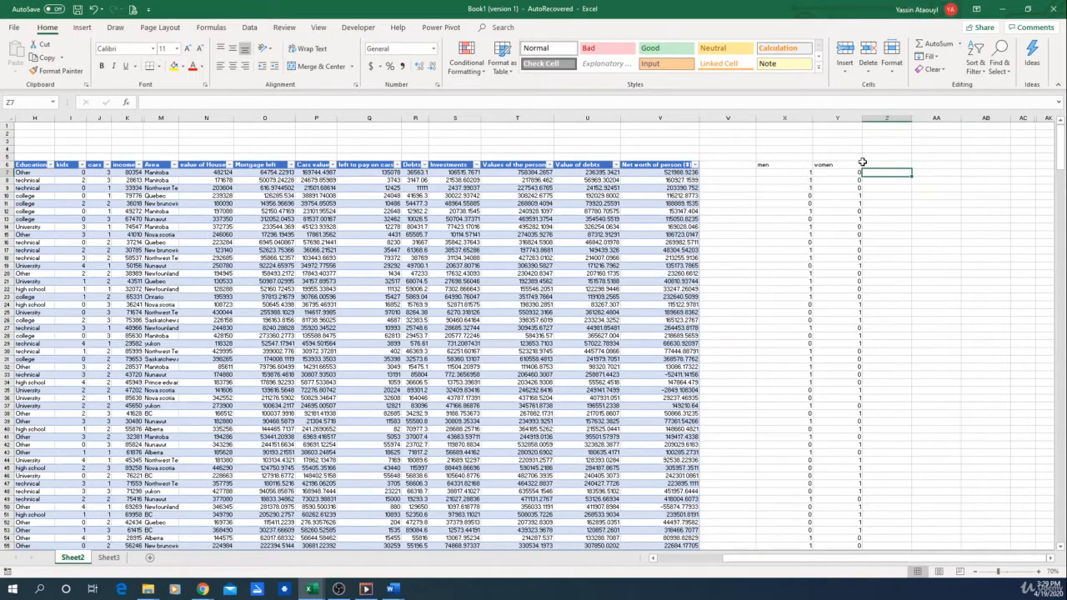
key("Right")
key("Up")
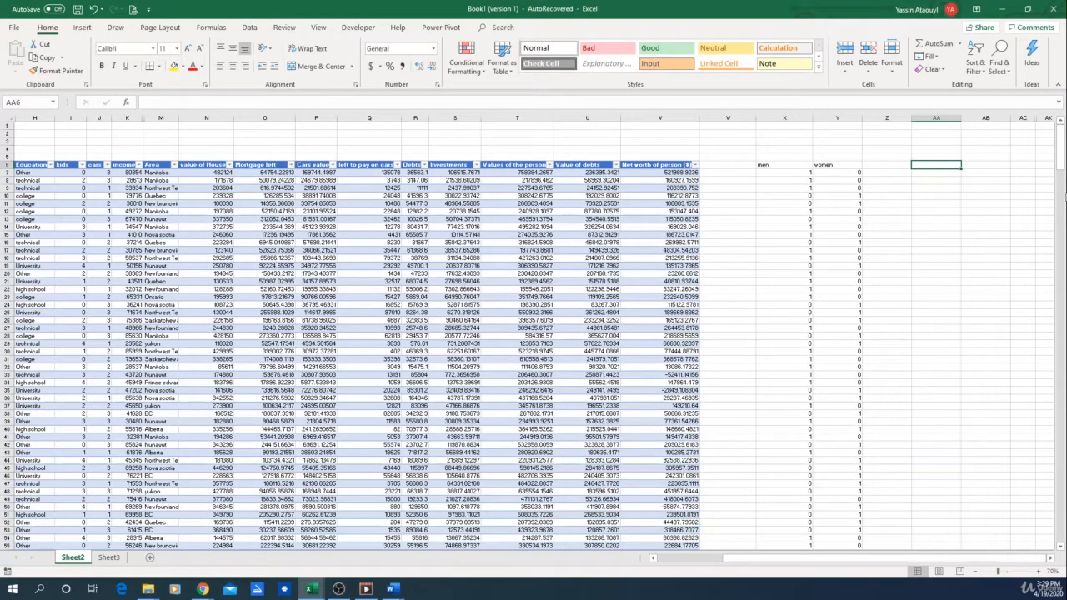
type("Me")
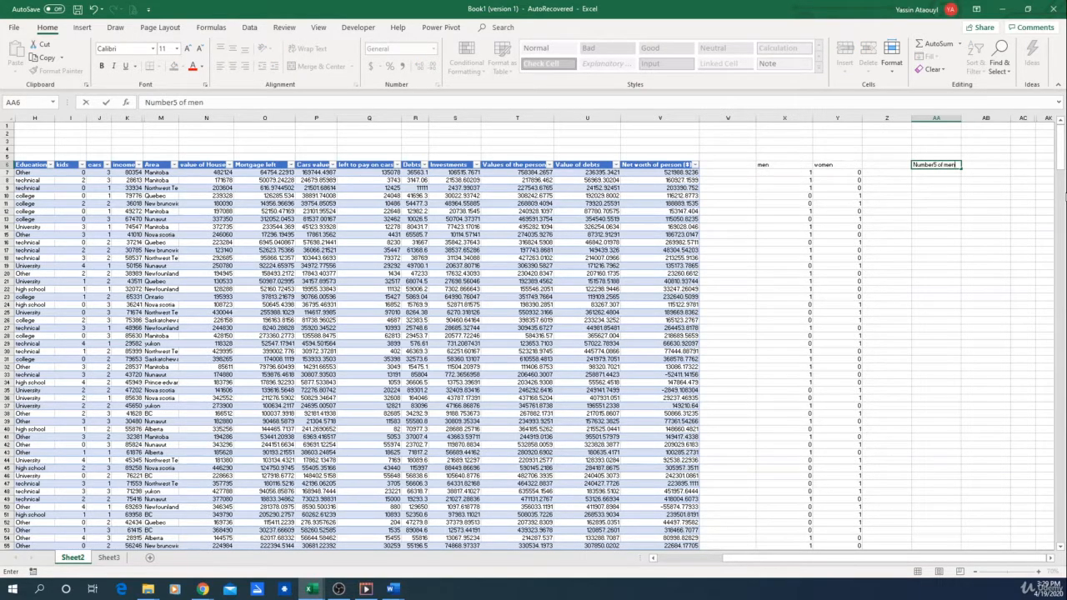
key("Tab")
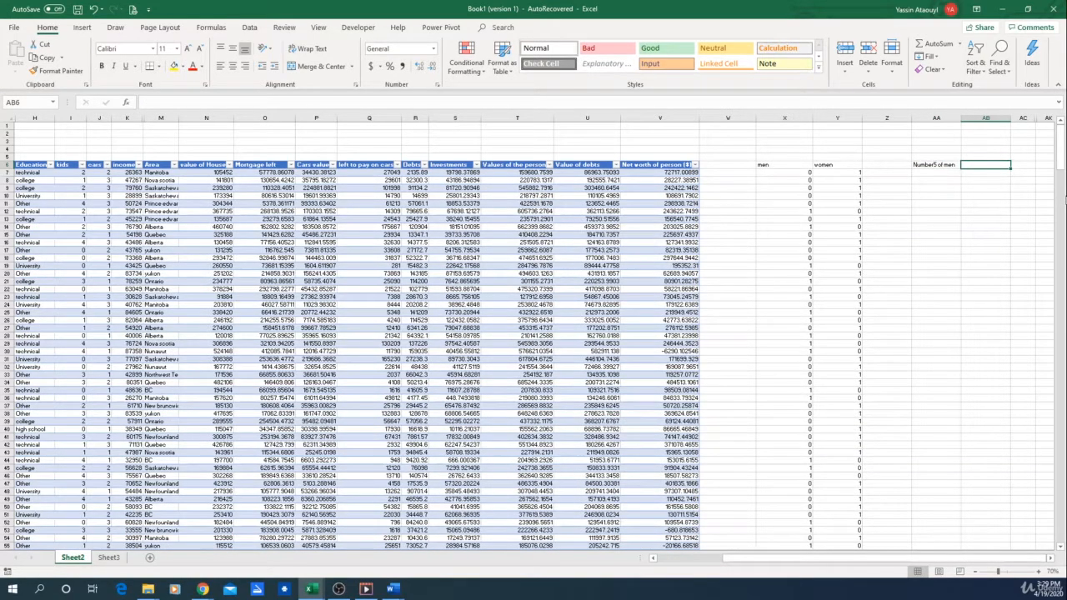
type("Number of women")
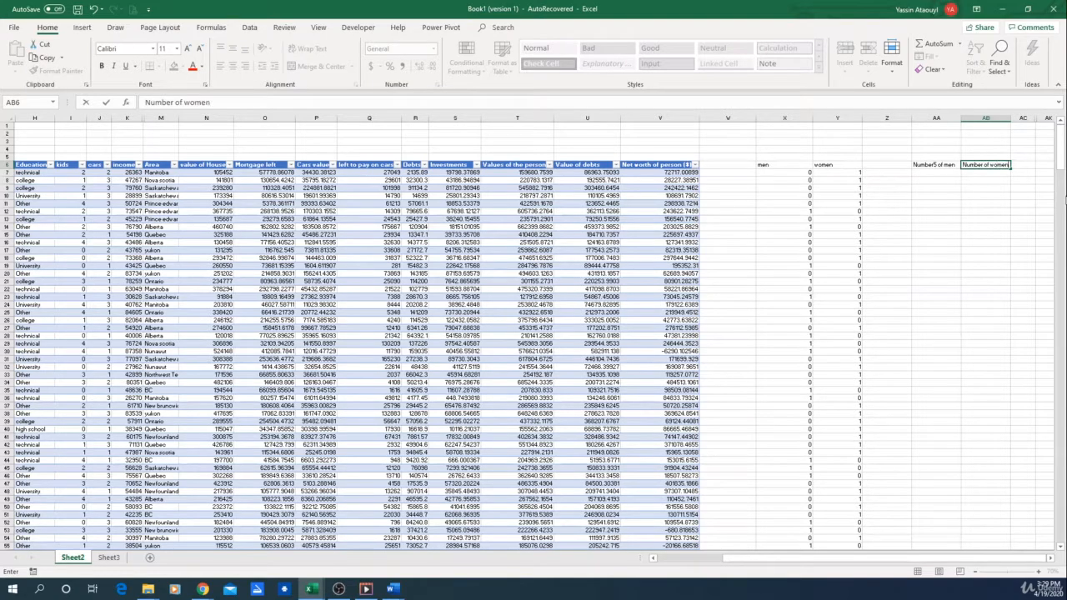
key("Return")
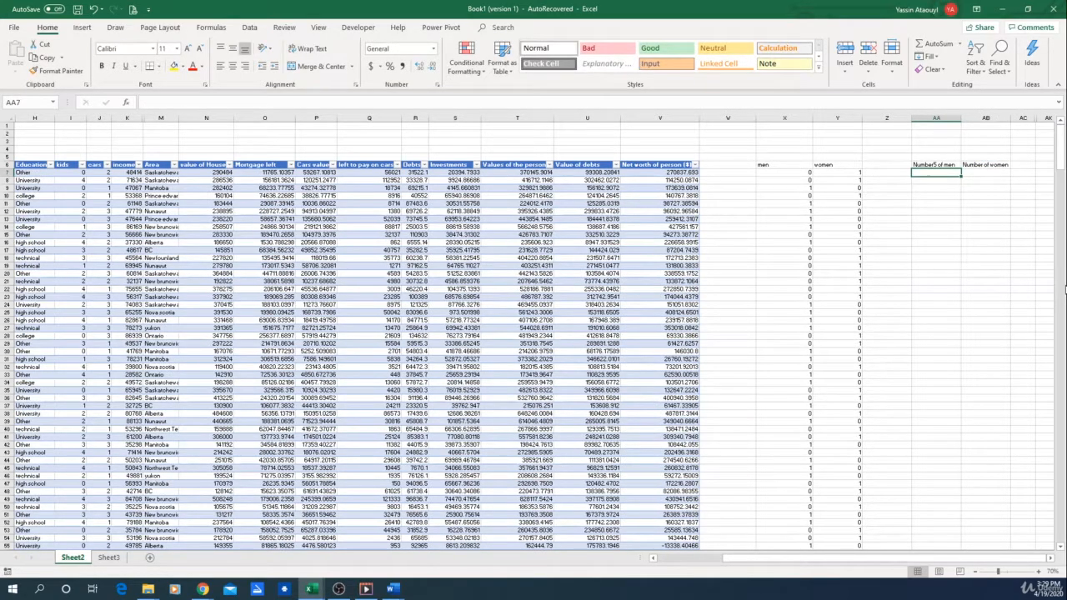
- Enter =SUM(X7:X500) in AA7 to count the men
type("=")
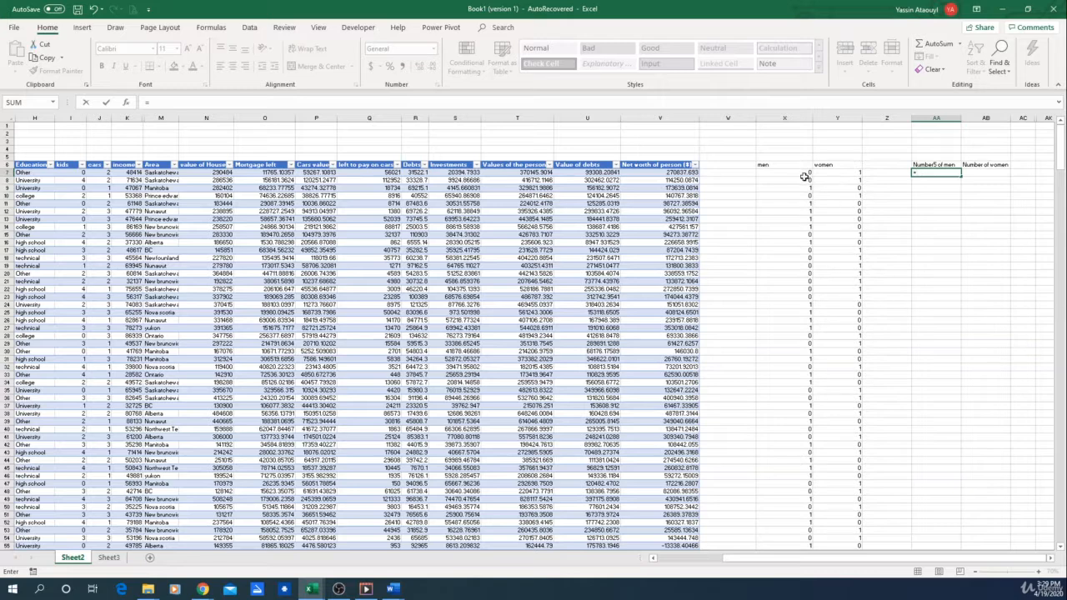
type("sum")
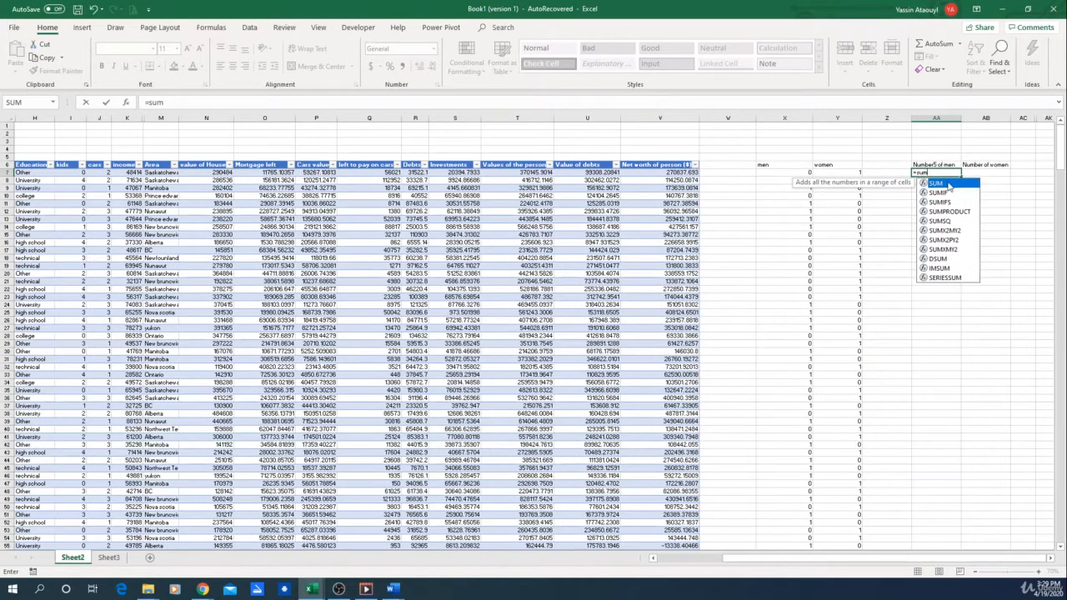
double_click(948, 184)
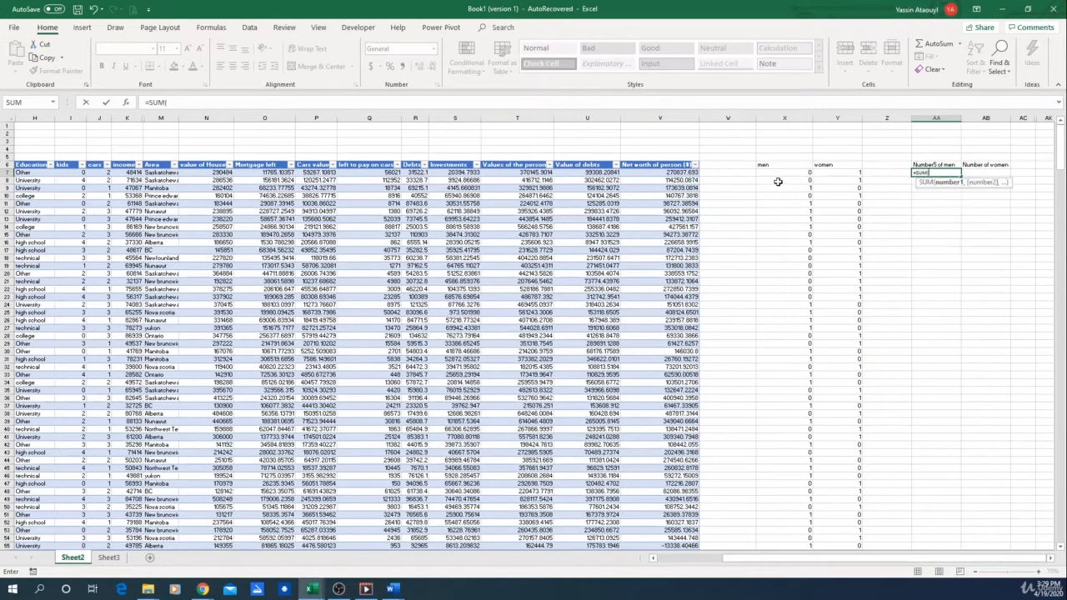
left_click_drag(784, 174, 797, 506)
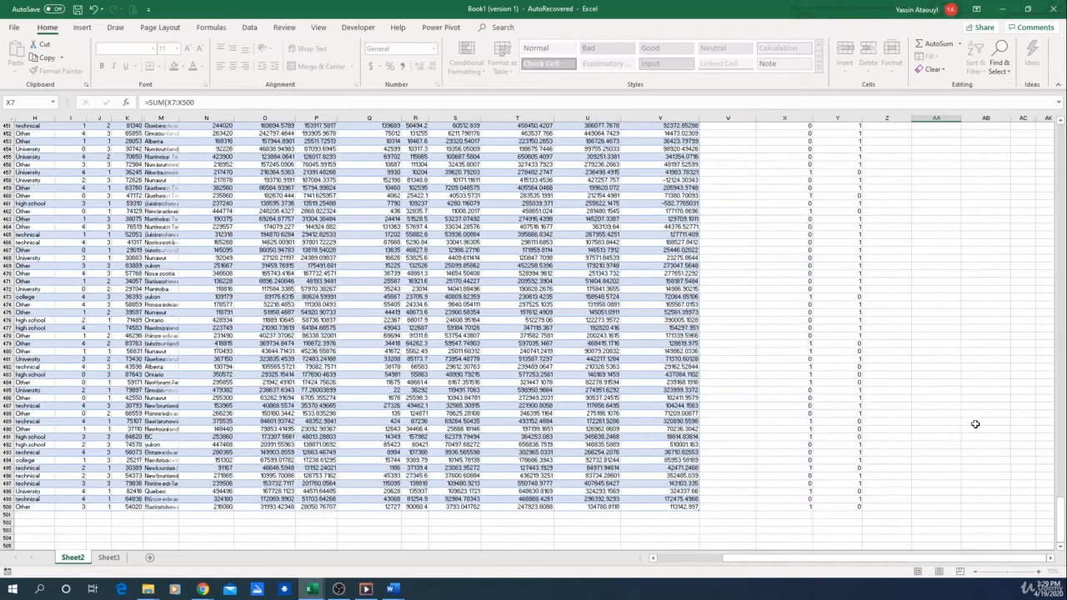
key("Return")
- Copy the men's count formula from AA7 to AB7 and check that it sums Y7:Y500
left_click(947, 171)
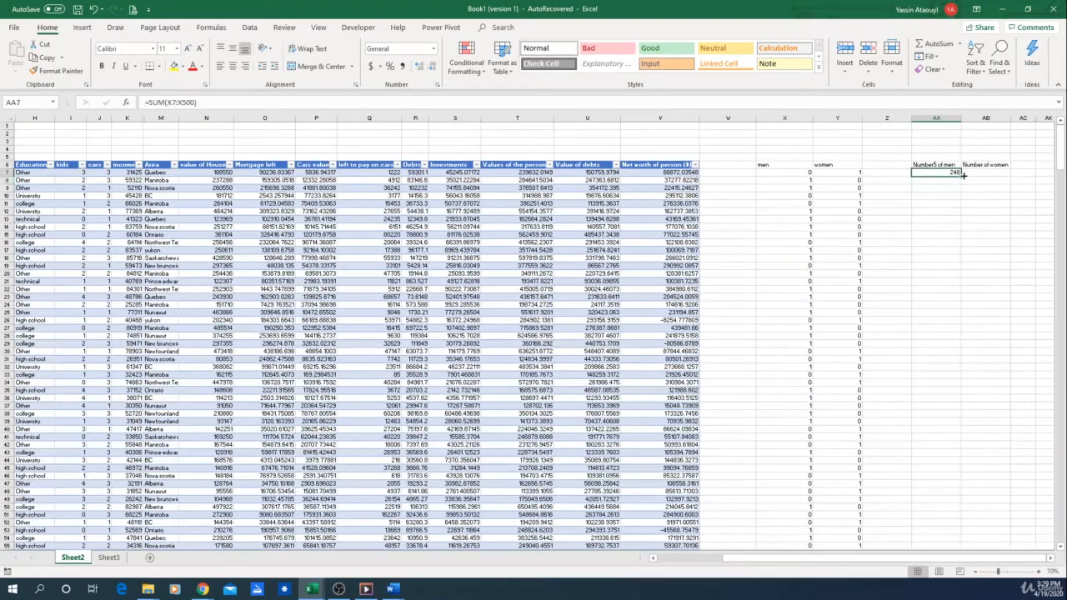
key("ctrl+c")
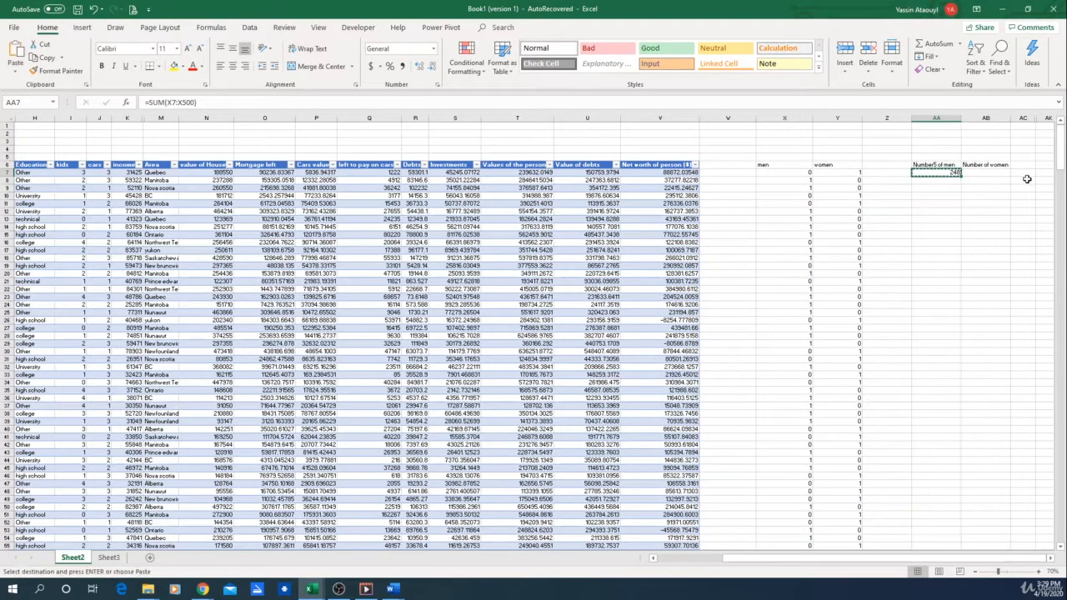
left_click(1002, 173)
key("ctrl+v")
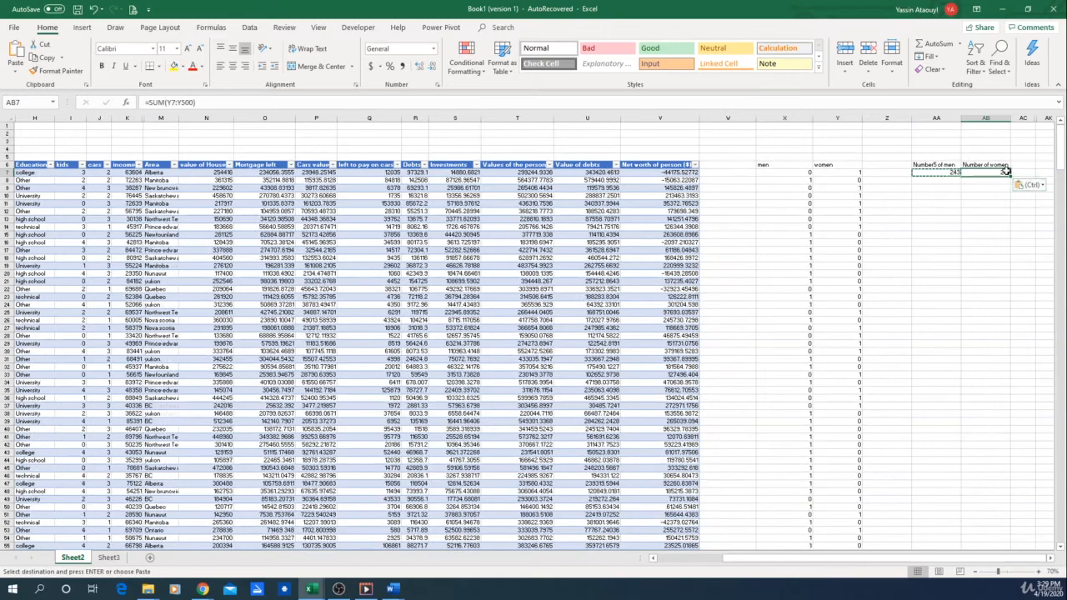
double_click(1002, 173)
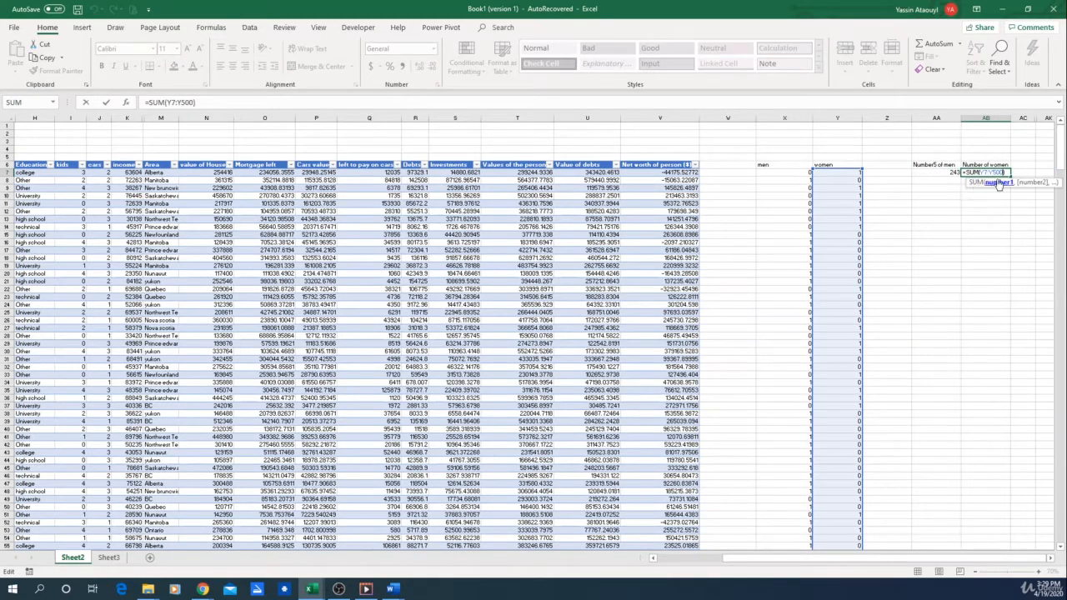
key("Return")
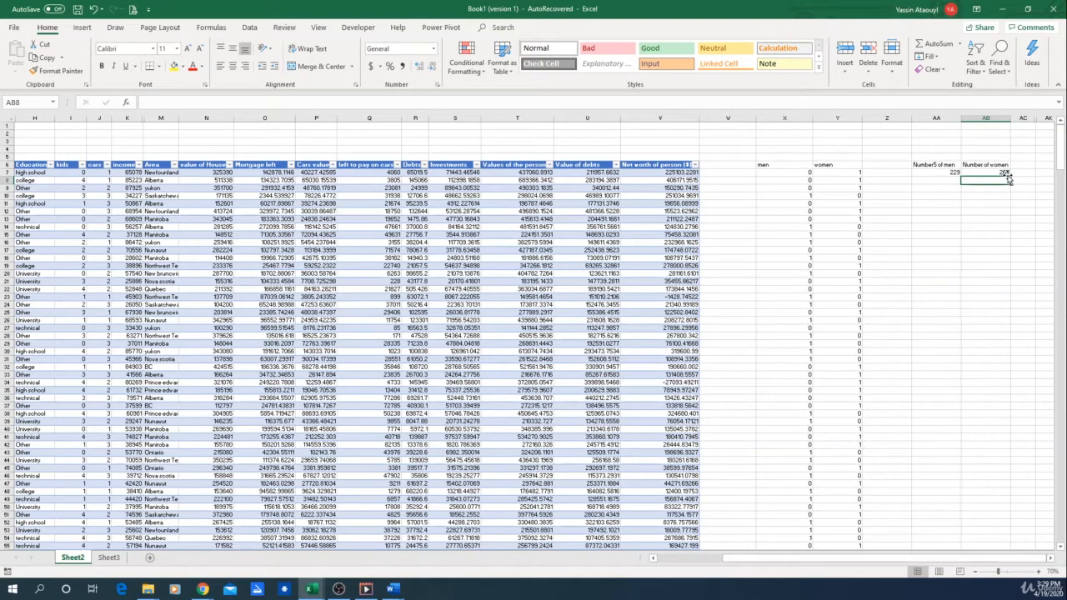
left_click(968, 257)
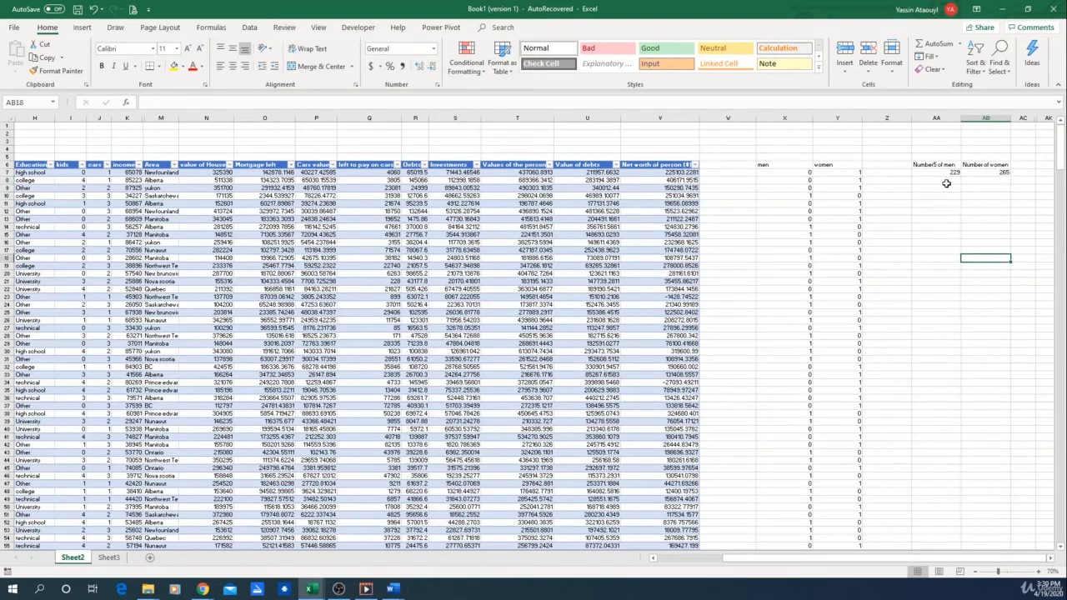
- Merge and center X5:AB5 and enter the heading "Men vs women" in it
left_click(765, 154)
left_click_drag(765, 154, 988, 155)
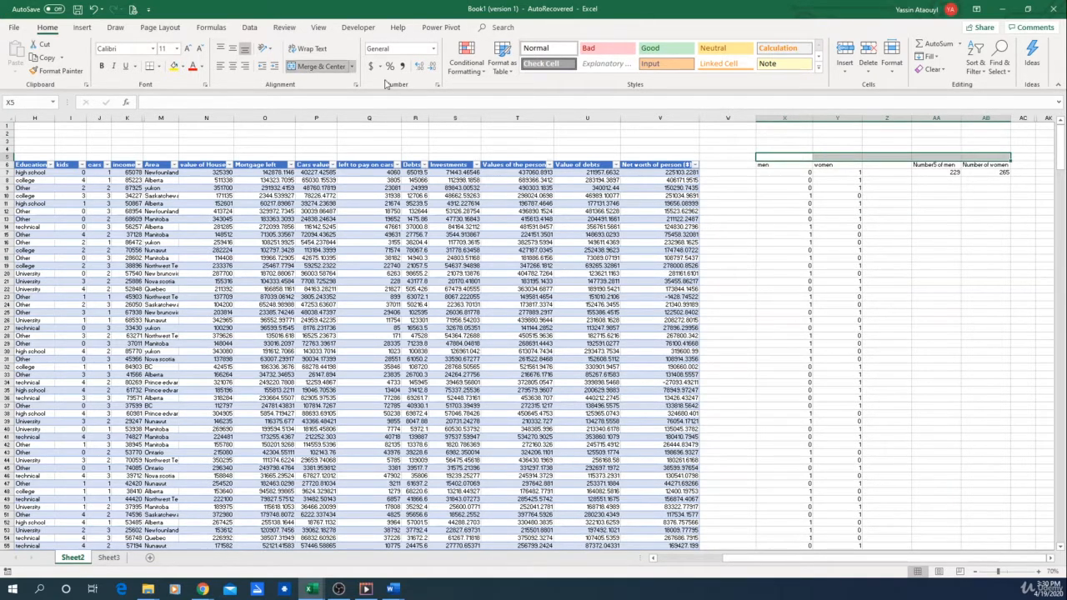
left_click(315, 65)
type("Men")
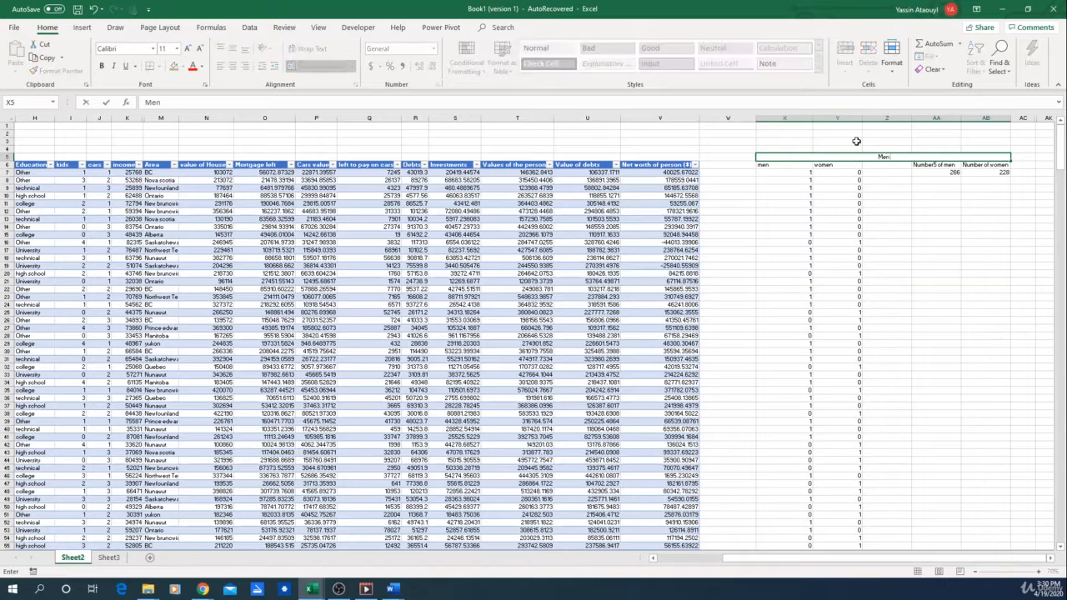
type(" vs women")
key("Return")
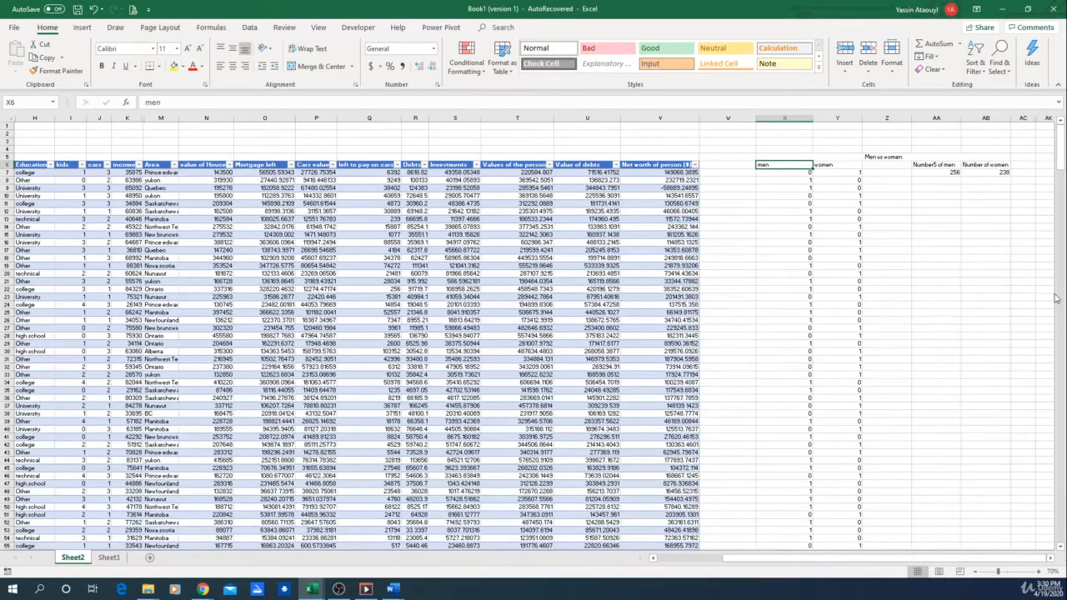
- Put a thick outside border around the Men vs women block, X5:AB500
key("Right")
key("Right")
key("Right")
key("Right")
key("Right")
key("Right")
key("Right")
key("Right")
key("Right")
key("Right")
key("Right")
key("Right")
key("Right")
key("Right")
key("Right")
key("Right")
key("Right")
key("Right")
key("Right")
key("Right")
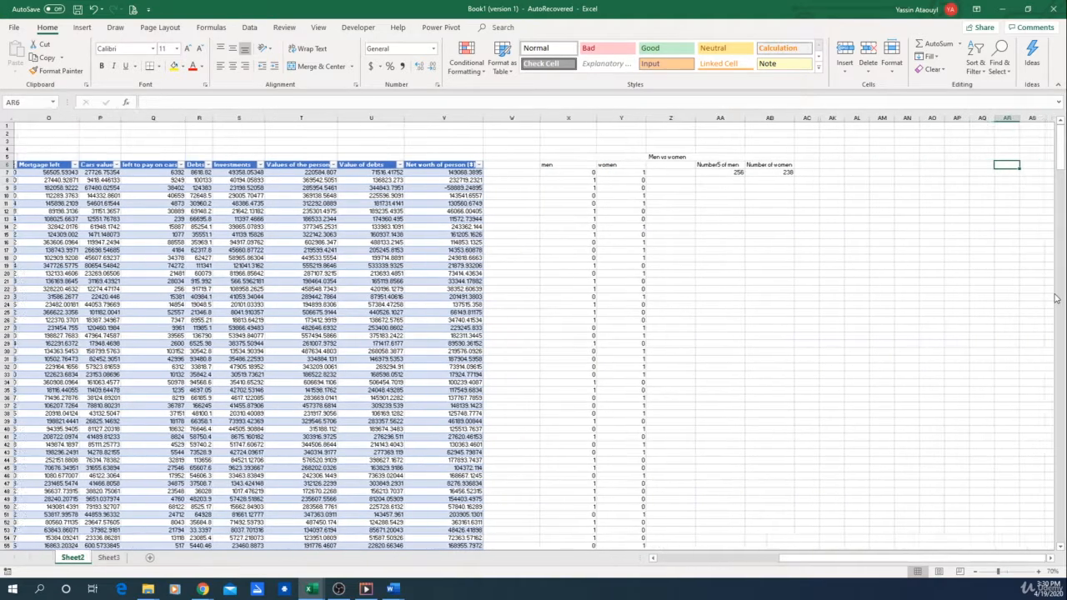
key("Right")
key("Right")
key("Right")
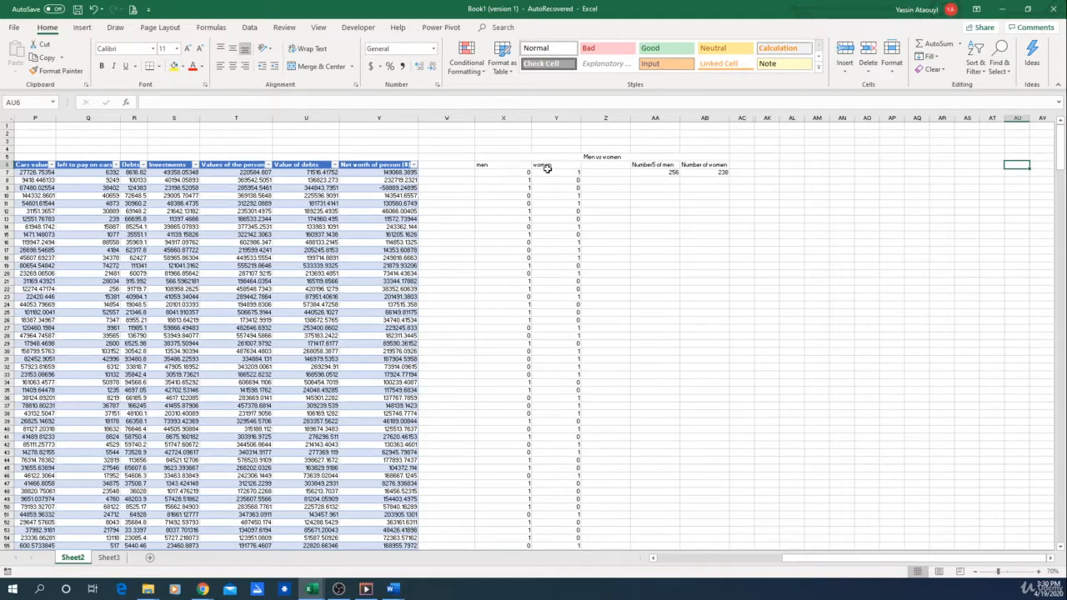
left_click_drag(490, 156, 636, 538)
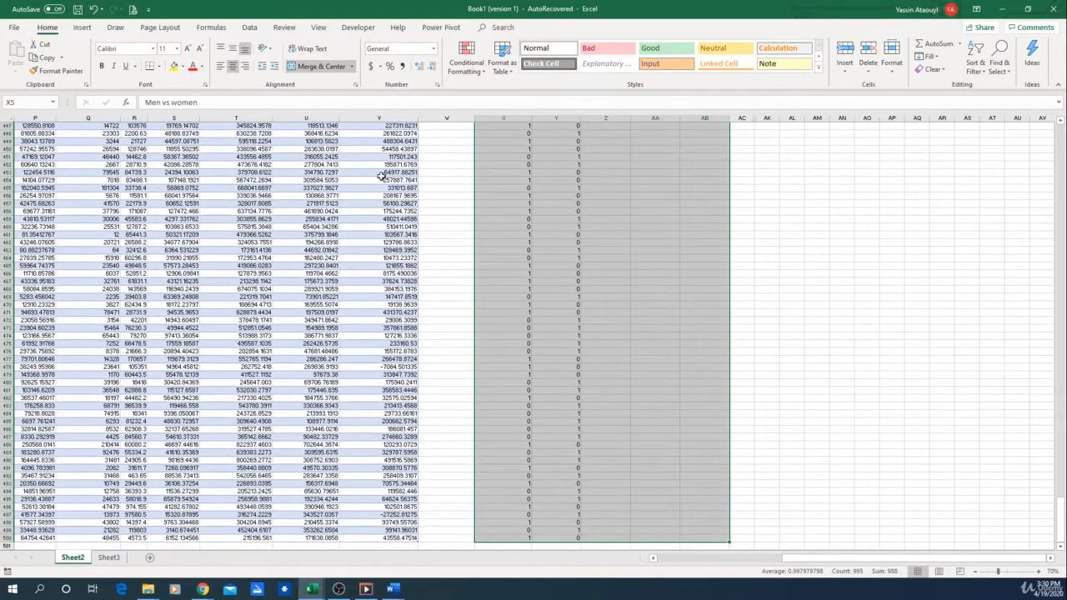
left_click(158, 65)
left_click(176, 188)
left_click(842, 250)
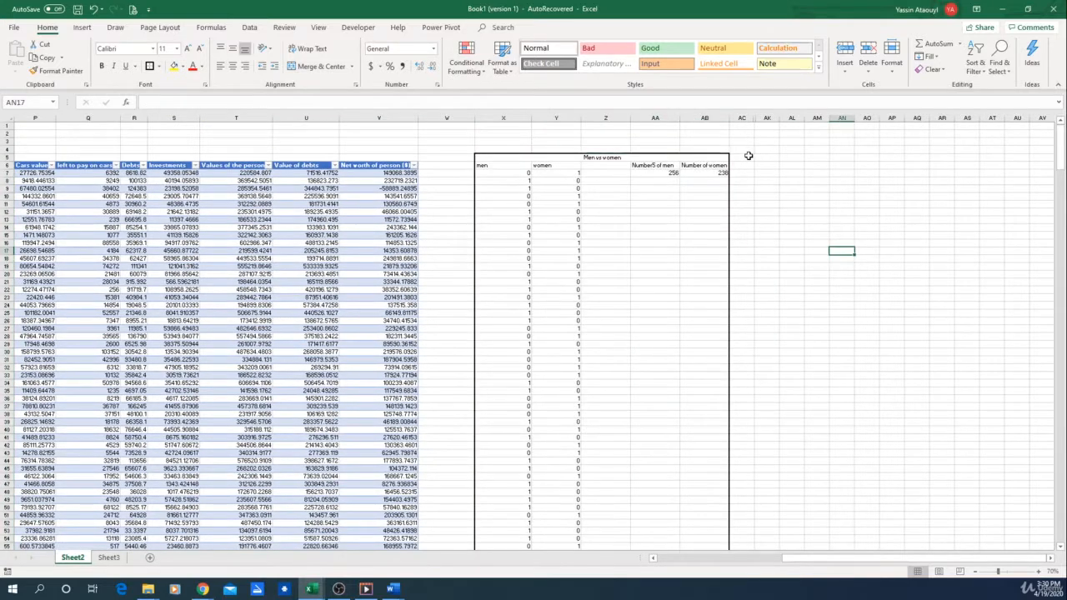
- Try a merged and centered "Field of work" heading beside the Men vs women block in row 5, and undo it
left_click_drag(749, 157, 767, 158)
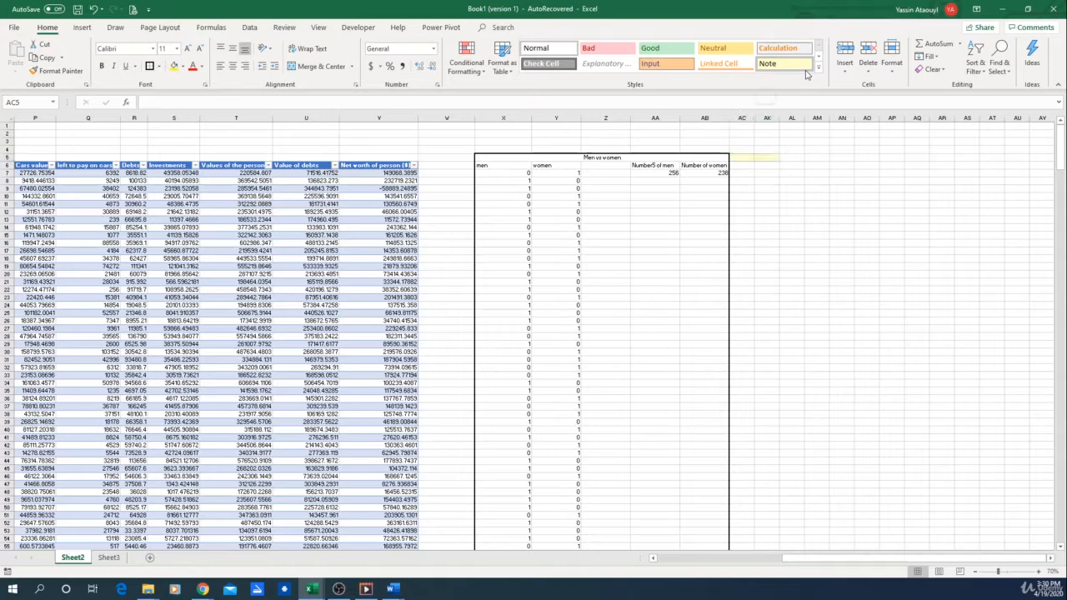
type("Field of work")
left_click(319, 66)
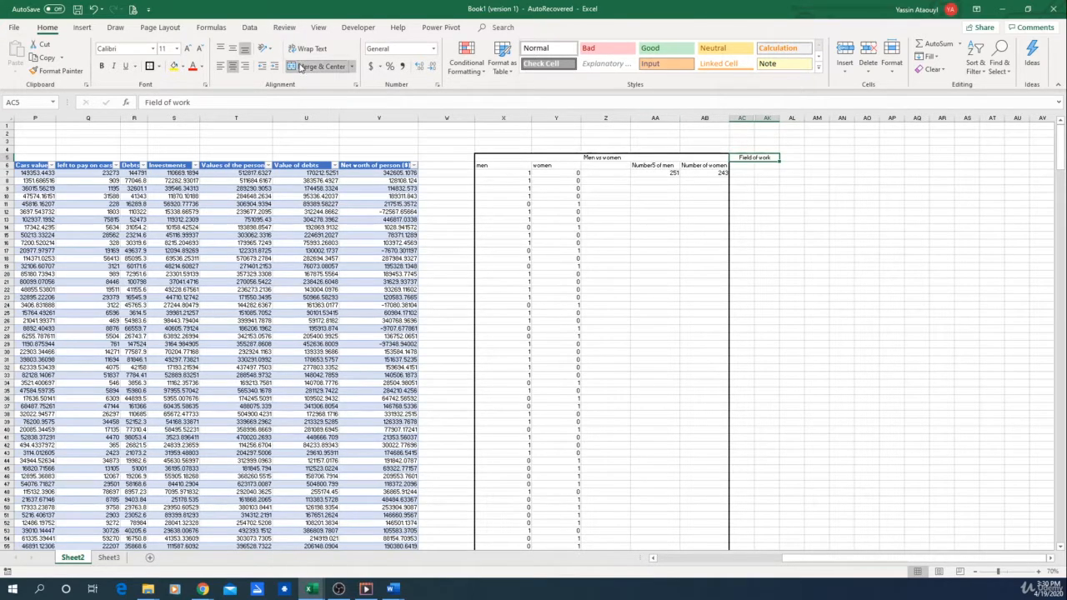
key("ctrl+z")
key("ctrl+z")
left_click(722, 207)
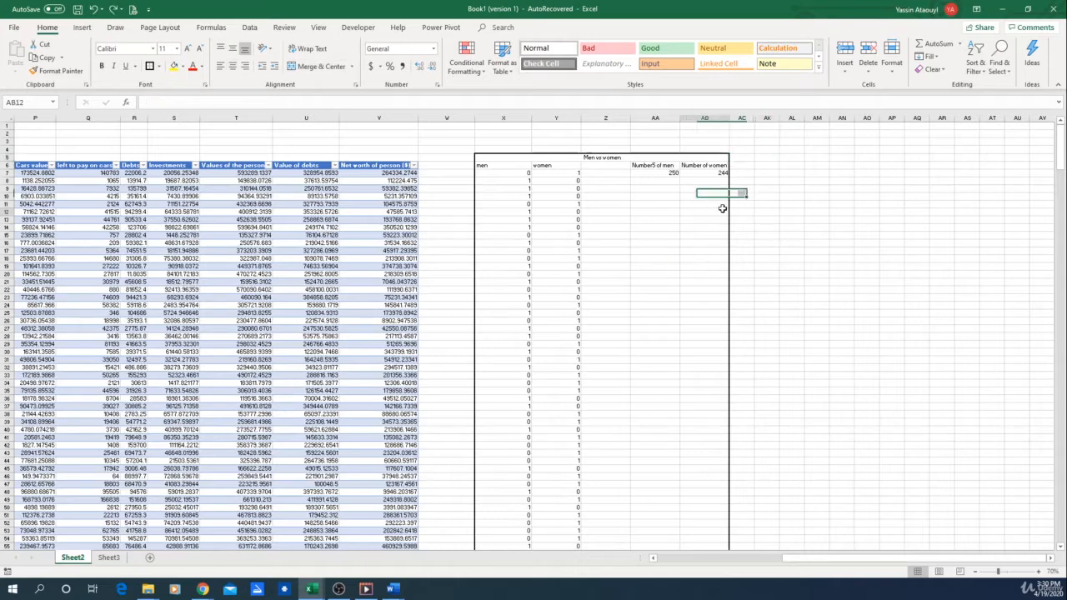
- Insert three blank columns at column AC, directly after the bordered Men vs women block
left_click_drag(708, 210, 736, 119)
right_click(736, 119)
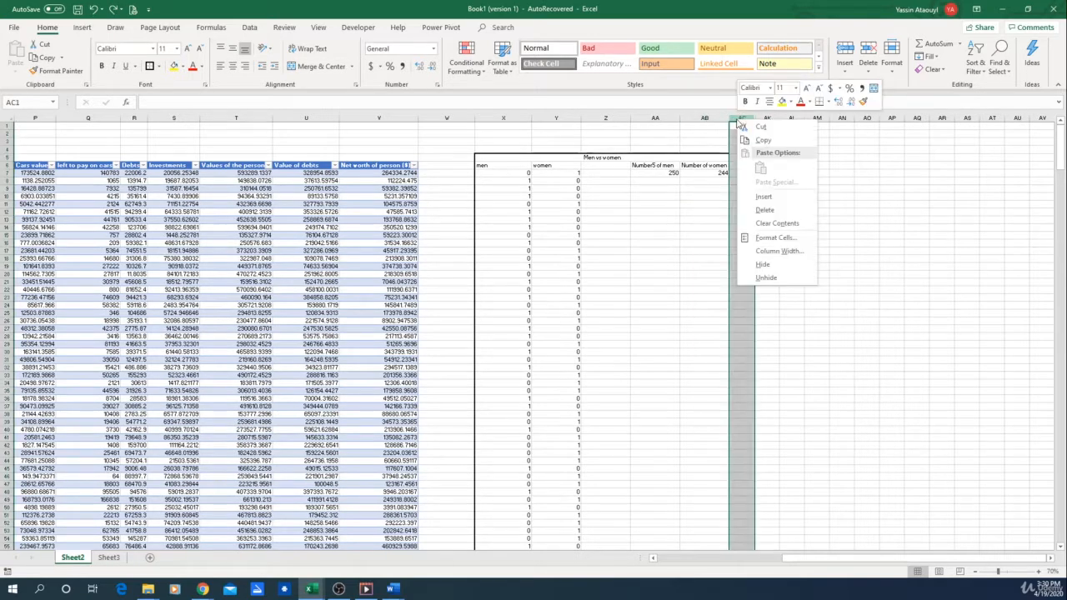
left_click(764, 204)
right_click(752, 119)
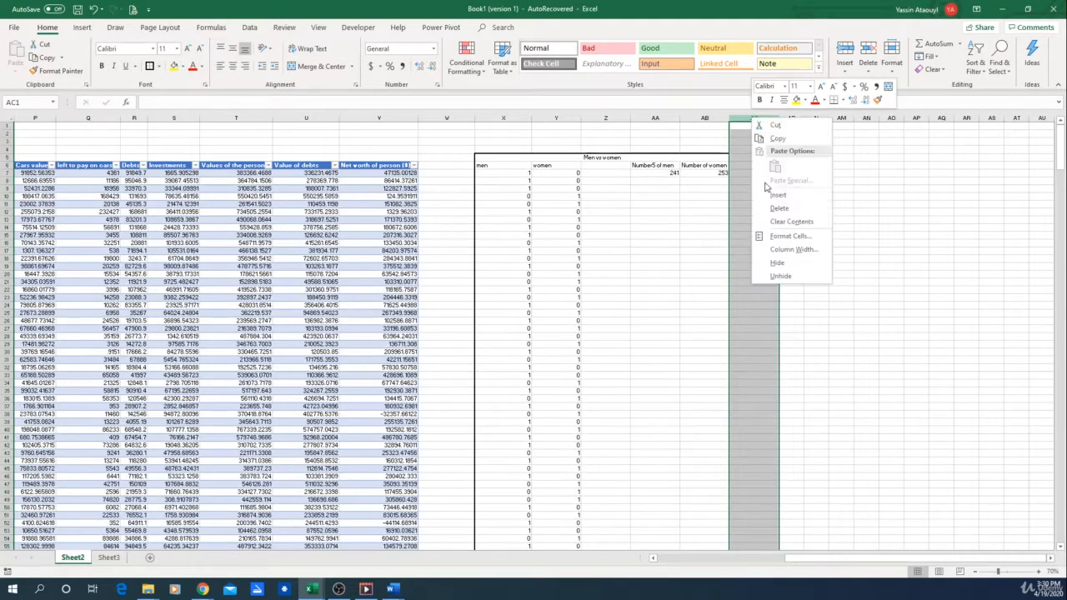
left_click(765, 194)
right_click(755, 124)
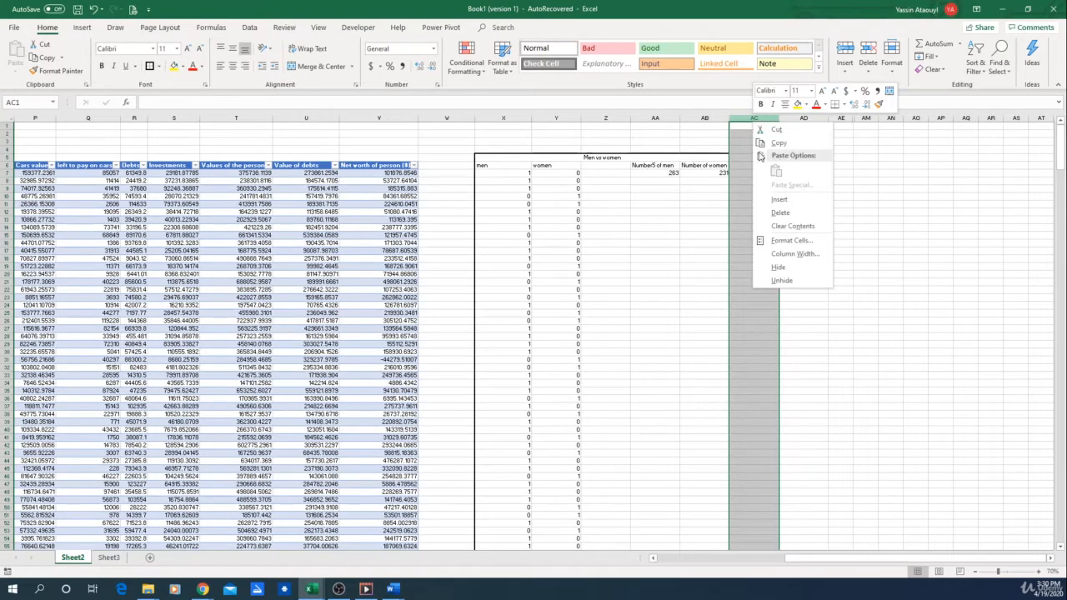
left_click(778, 199)
- Enter the heading "Average age" in cell AC5, beside the Men vs women block
left_click(756, 156)
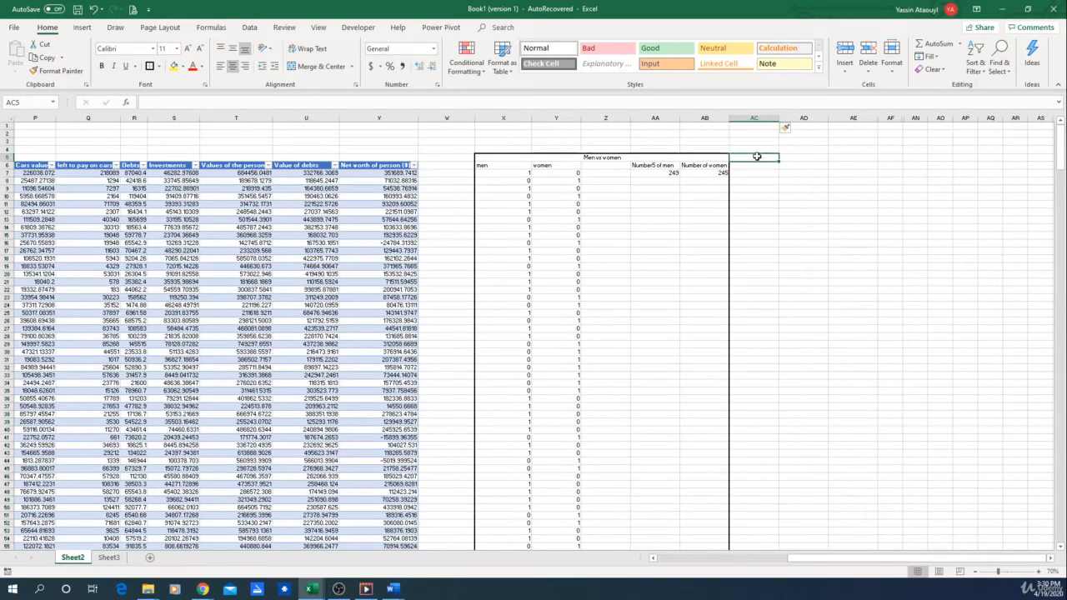
type("Aver")
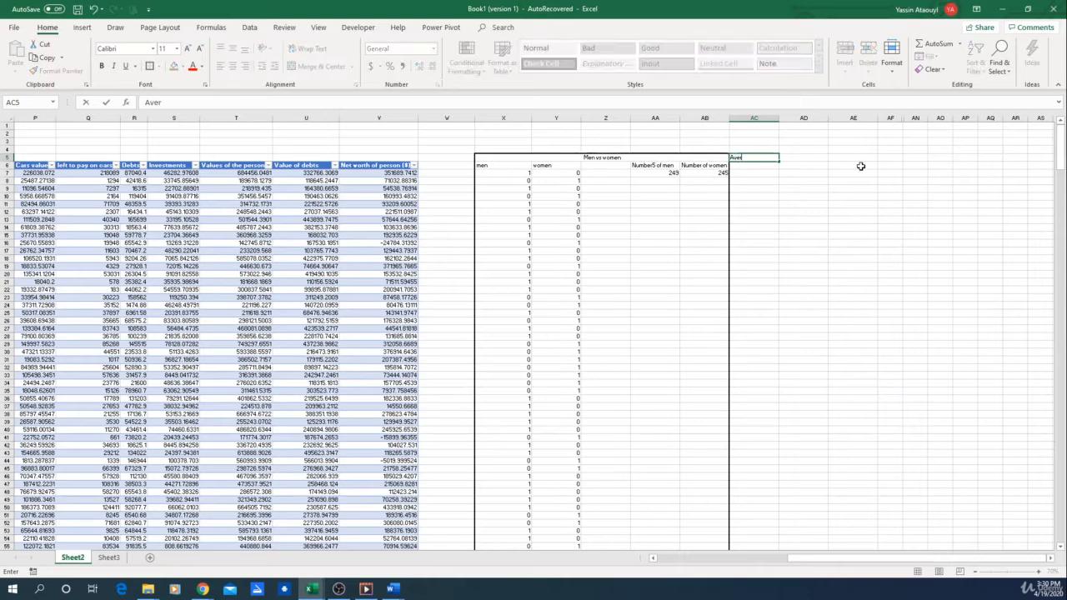
type("age age")
key("Return")
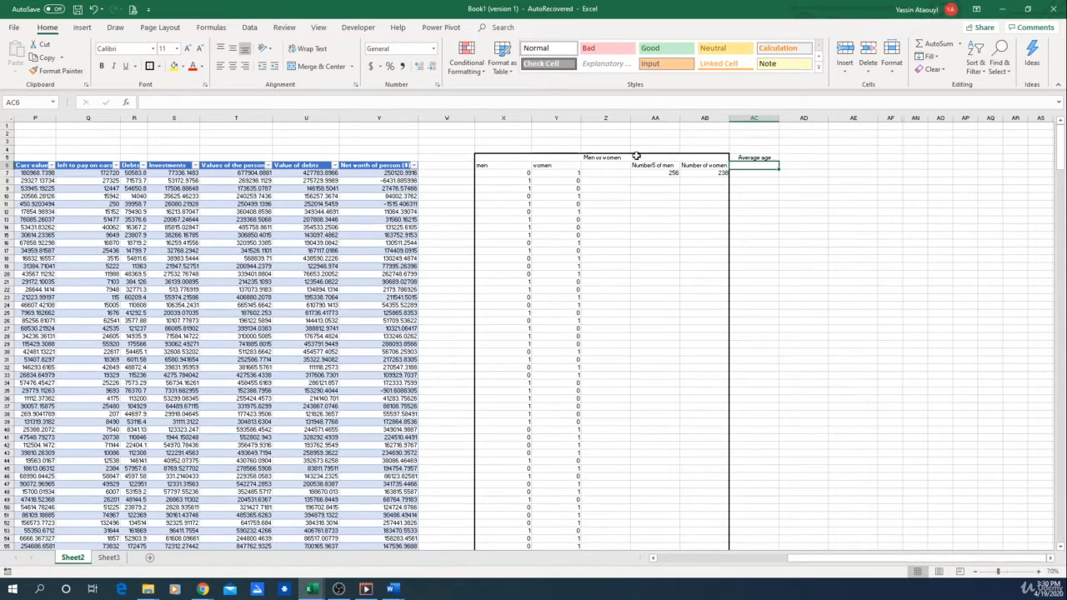
- Enter a formula in AC6 that references the table's whole age column, =Table1[age]
type("=")
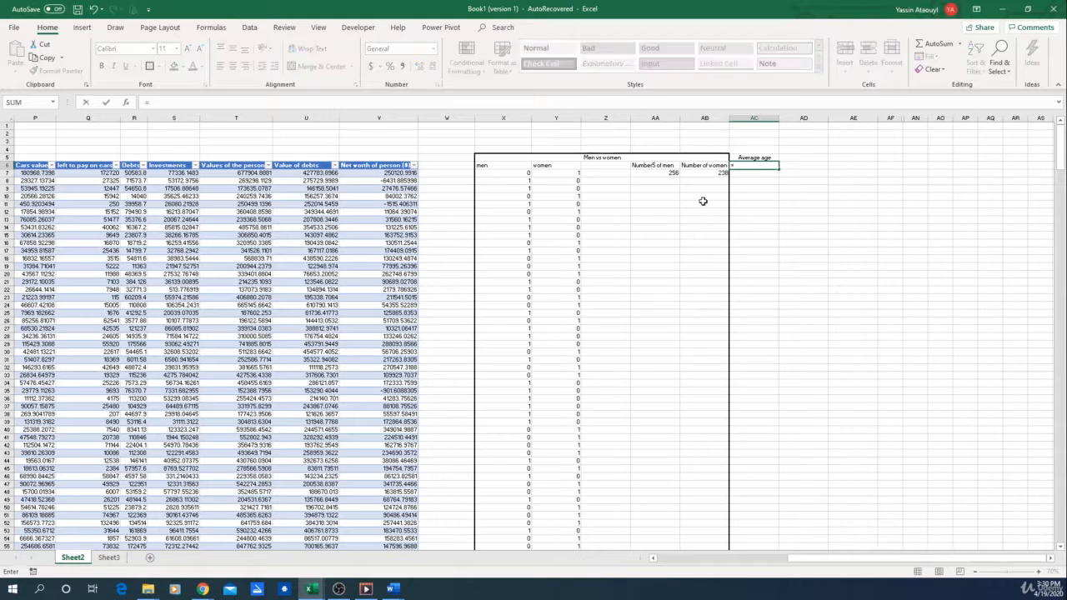
scroll(828, 565, "left", 5)
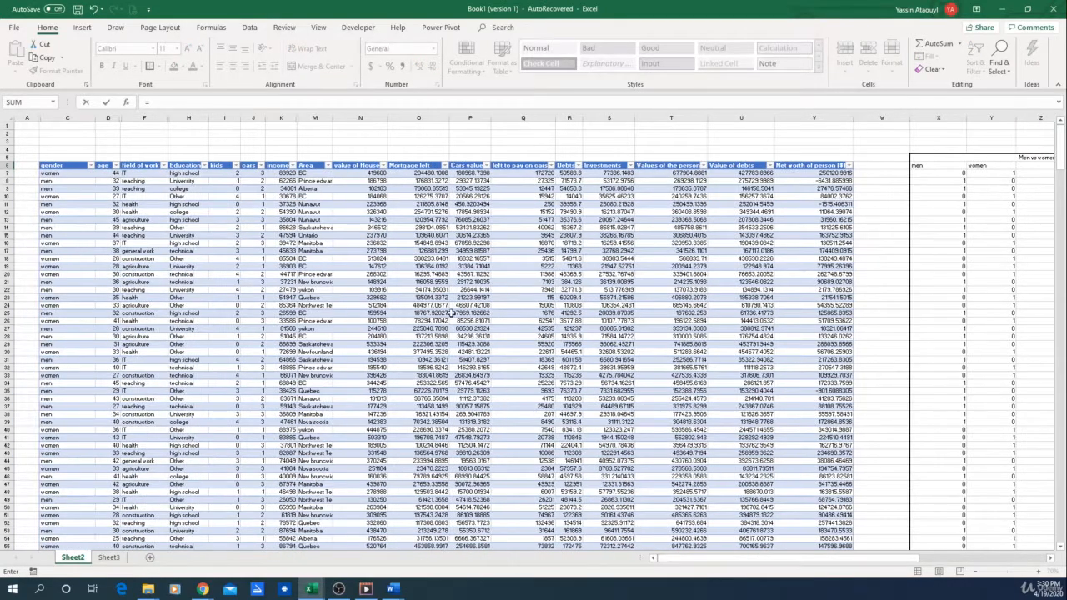
left_click(108, 172)
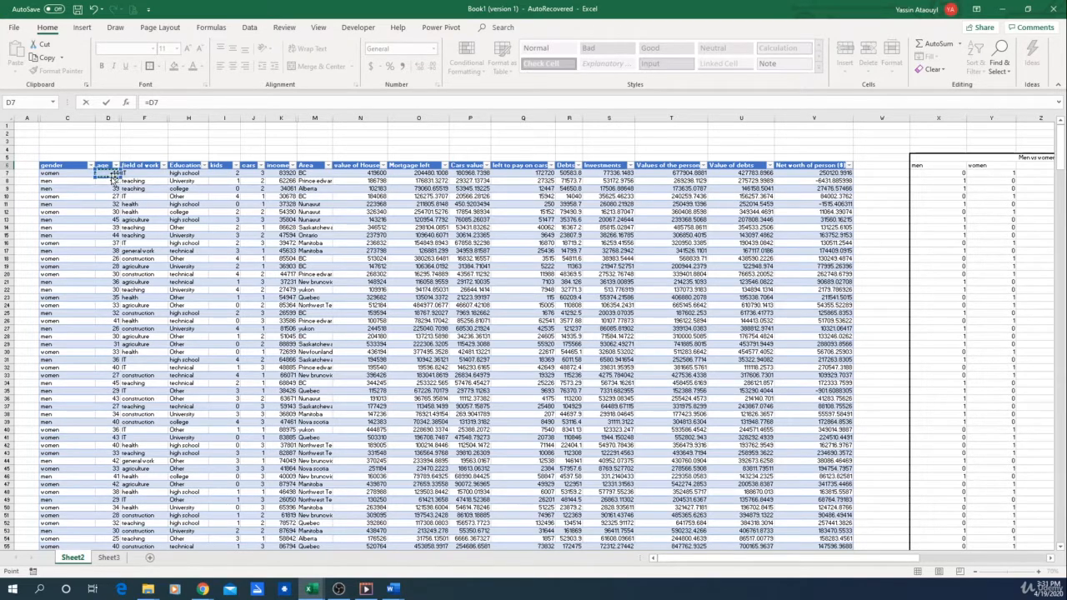
key("Down")
key("Down")
key("Down")
key("Down")
left_click_drag(109, 177, 113, 476)
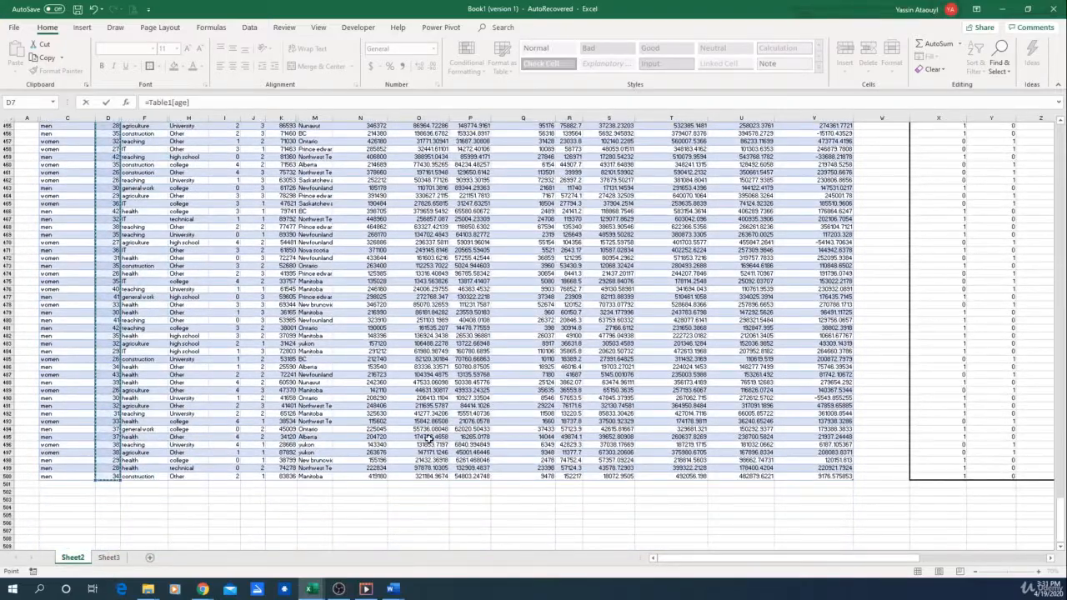
key("Return")
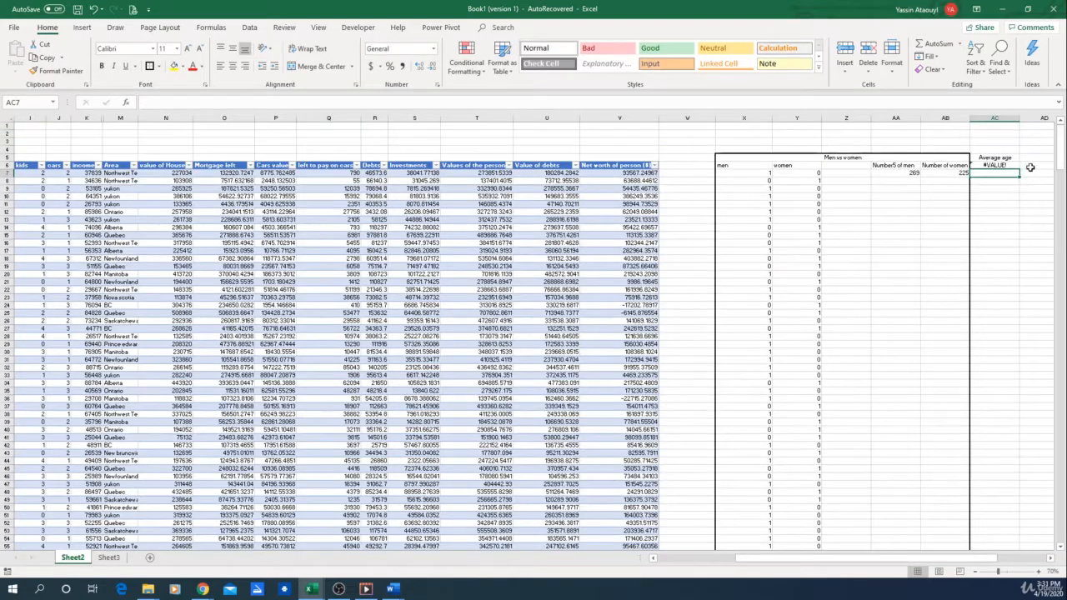
- Wrap the age reference in AC6 in the AVERAGE function, making it =AVERAGE(Table1[age])
left_click(1005, 165)
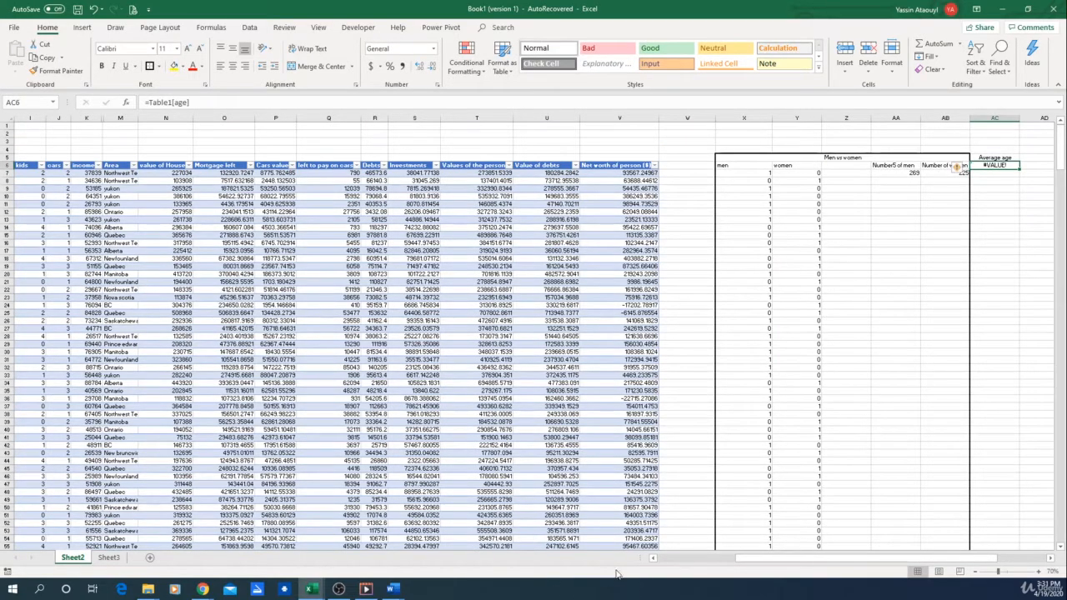
left_click(256, 103)
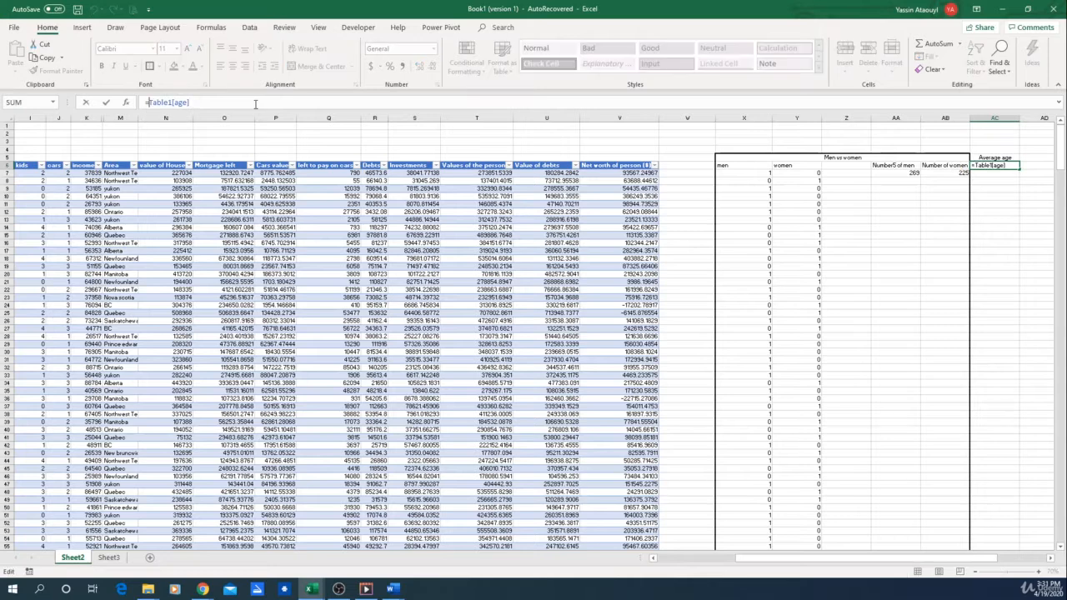
type("ave")
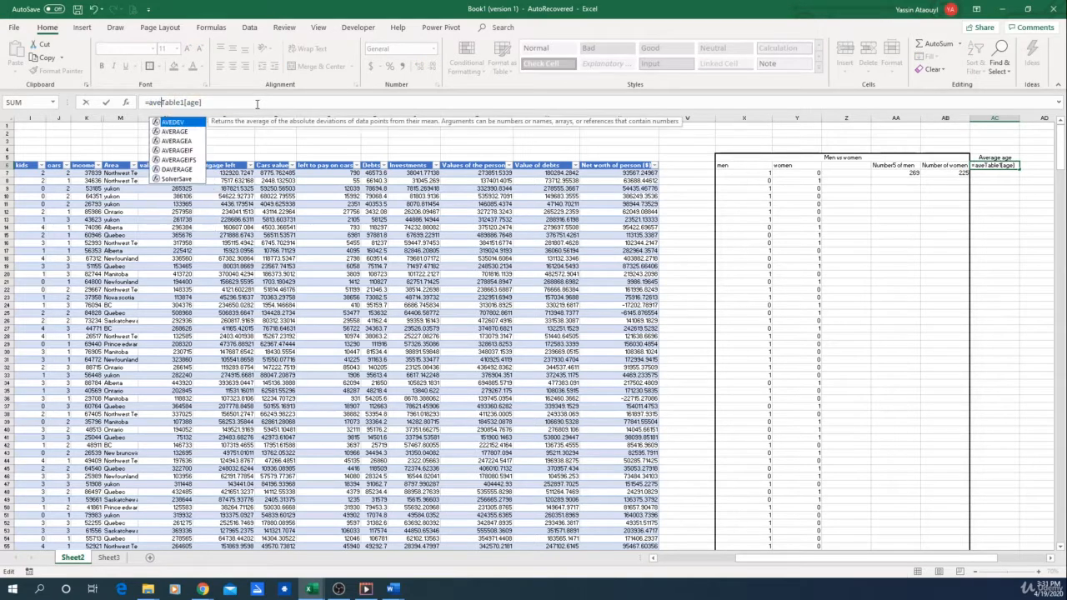
double_click(188, 131)
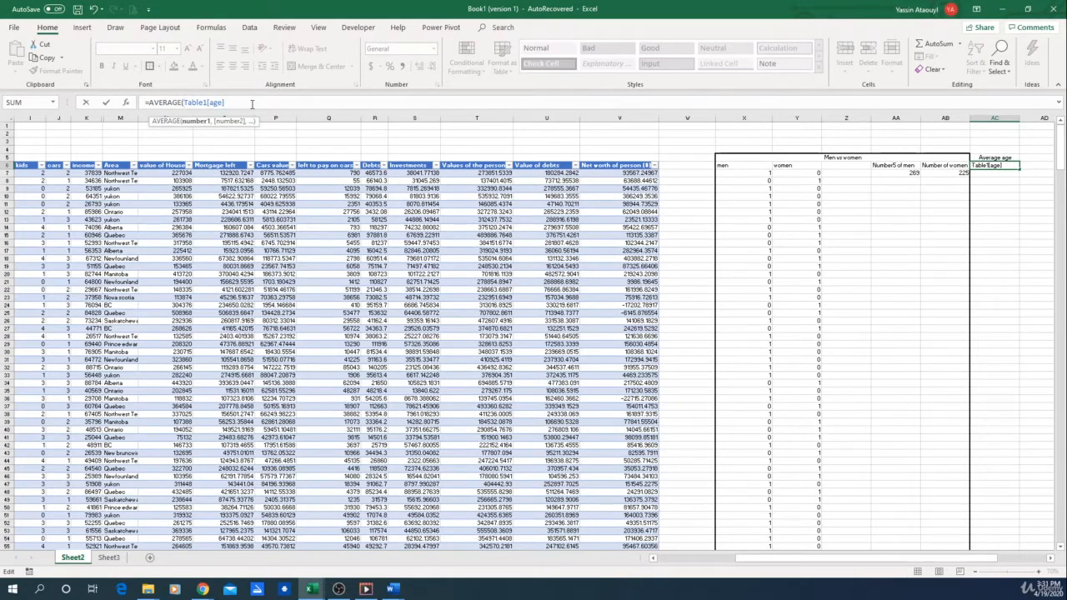
type(")")
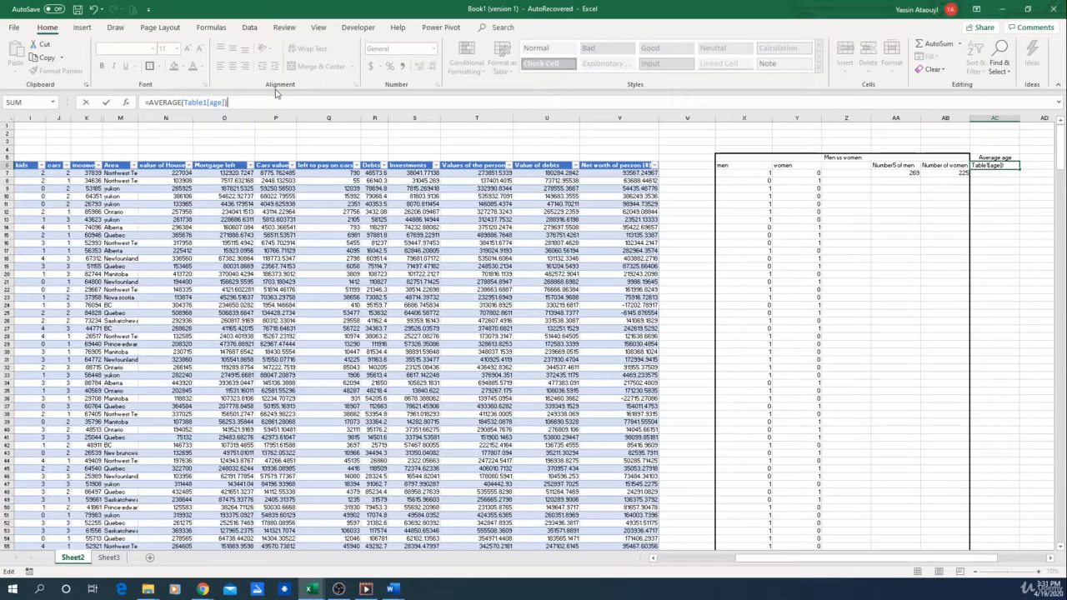
key("Return")
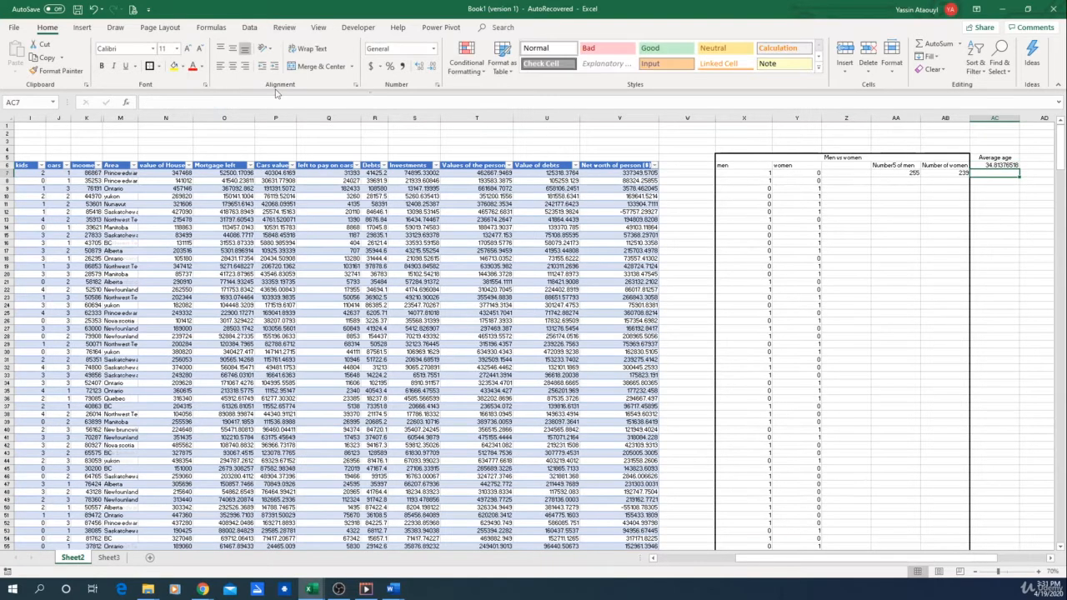
- Reduce the displayed decimals of the average age in AC6 until it shows as a whole number
left_click(1004, 165)
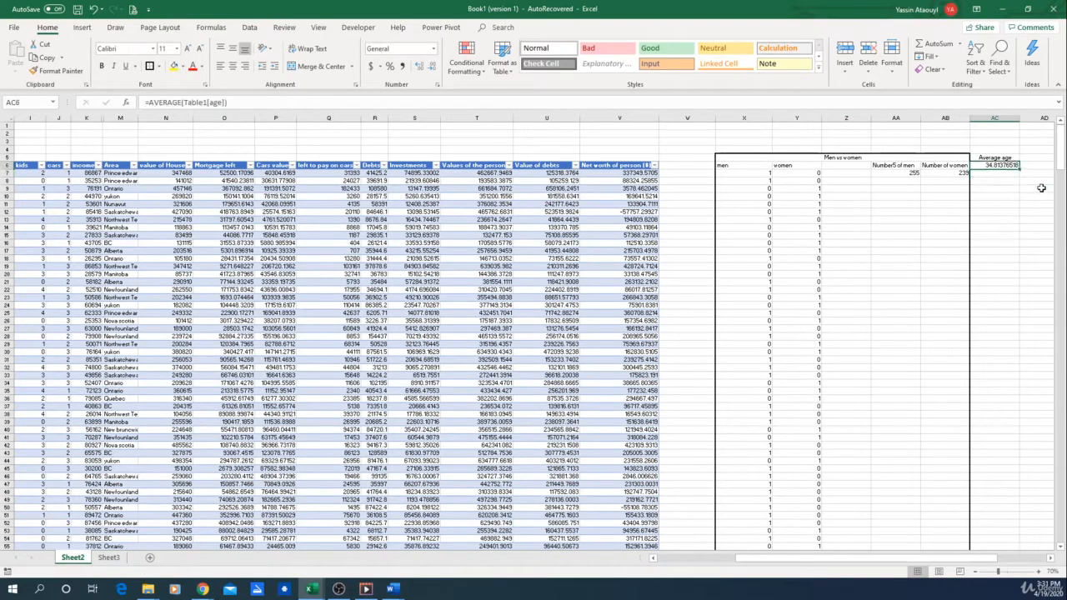
left_click(420, 67)
left_click(419, 67)
left_click(434, 66)
left_click(435, 67)
left_click(434, 67)
left_click(434, 67)
left_click(434, 67)
left_click(434, 66)
left_click(435, 67)
left_click(435, 67)
left_click(998, 197)
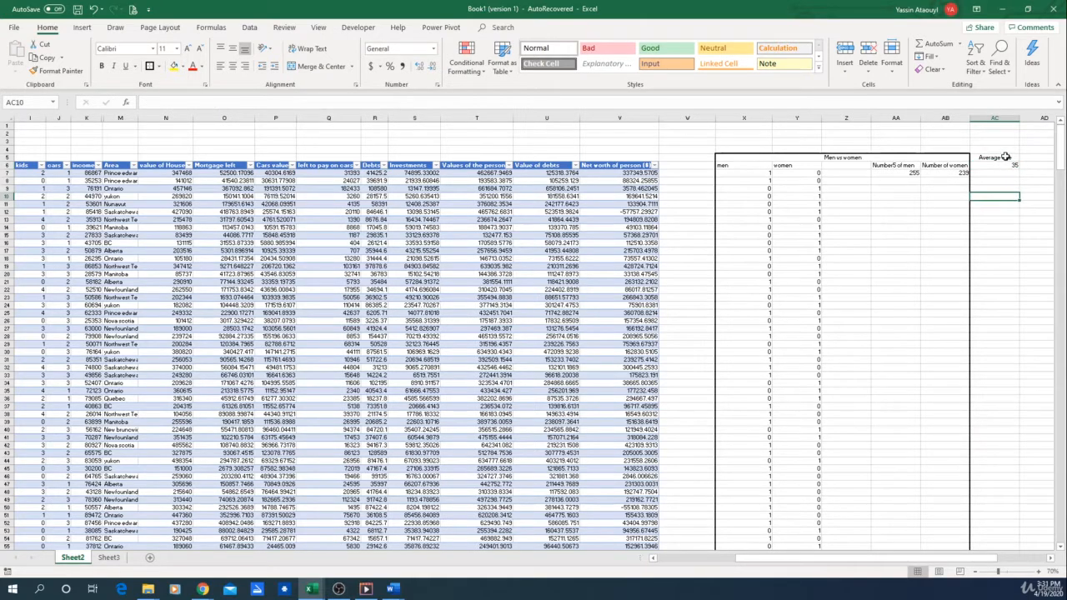
- Put a thick outside border around the Average age block, AC5:AC6
left_click_drag(1006, 157, 1007, 166)
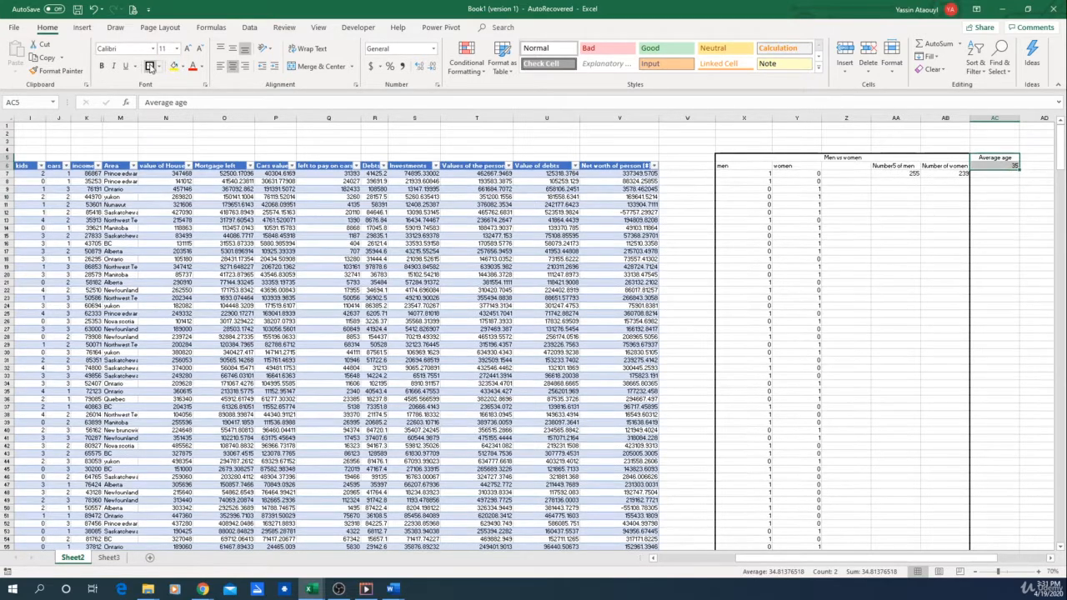
left_click(1011, 281)
key("Right")
key("Right")
key("Right")
key("Right")
key("Right")
key("Right")
key("Right")
key("Right")
key("Right")
key("Right")
key("Right")
key("Right")
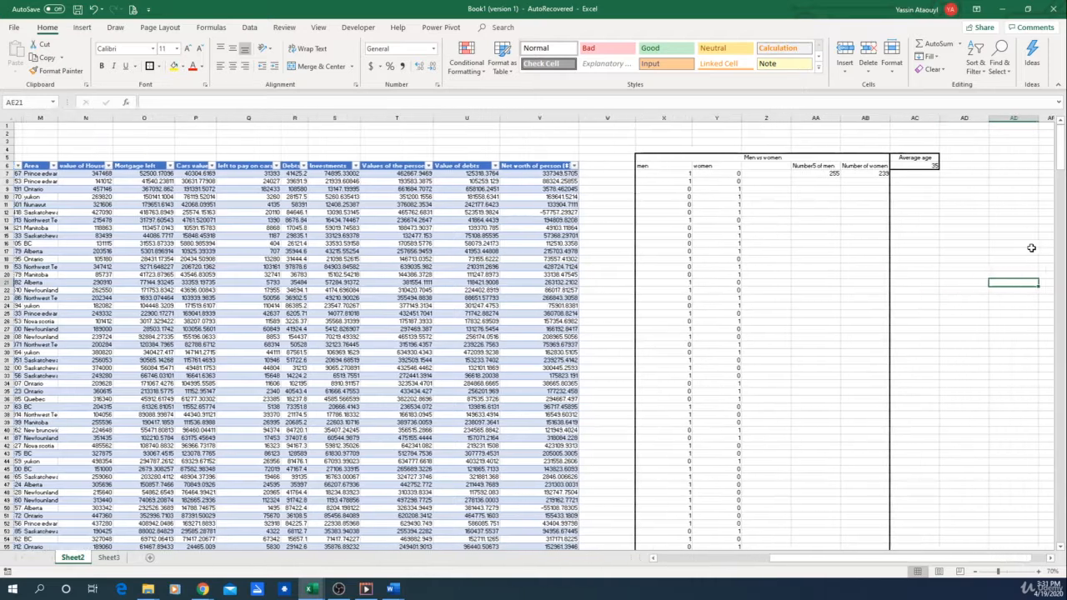
key("Up")
- Center the average age value in AC6 under its heading
left_click(837, 167)
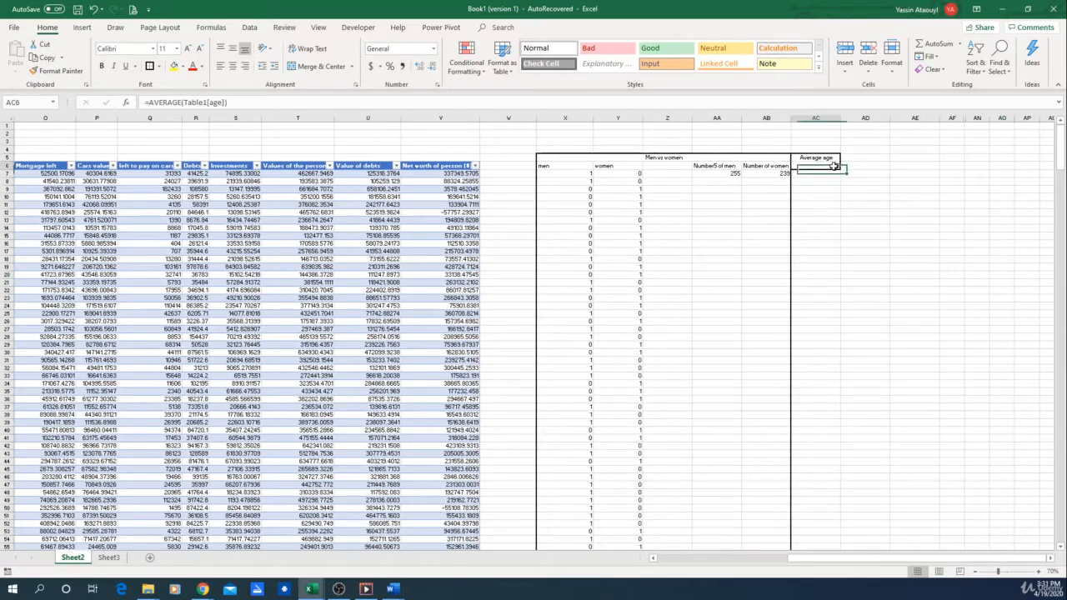
left_click(232, 66)
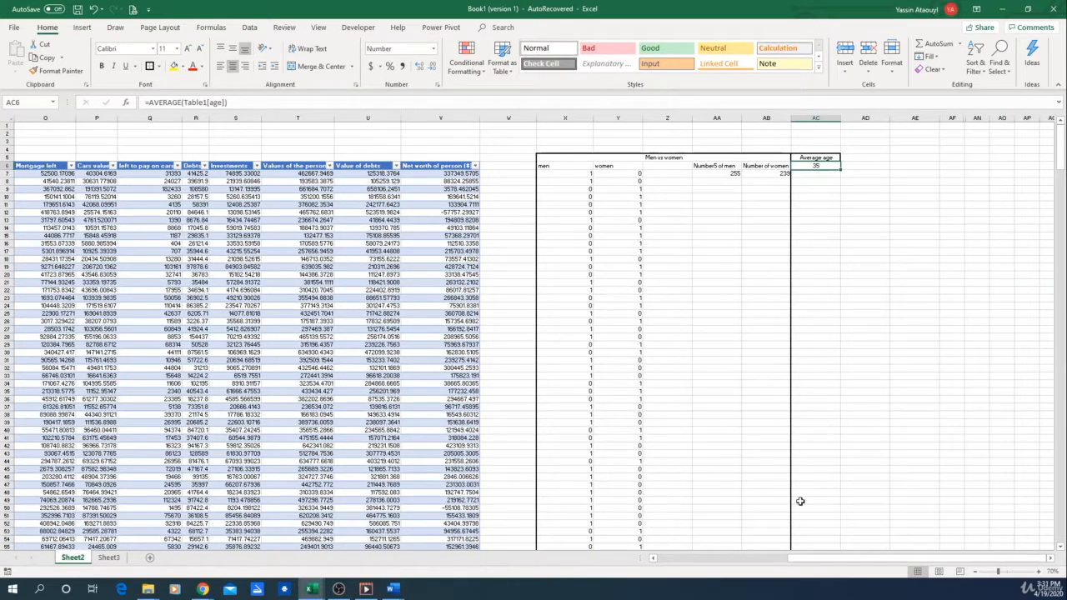
left_click(807, 430)
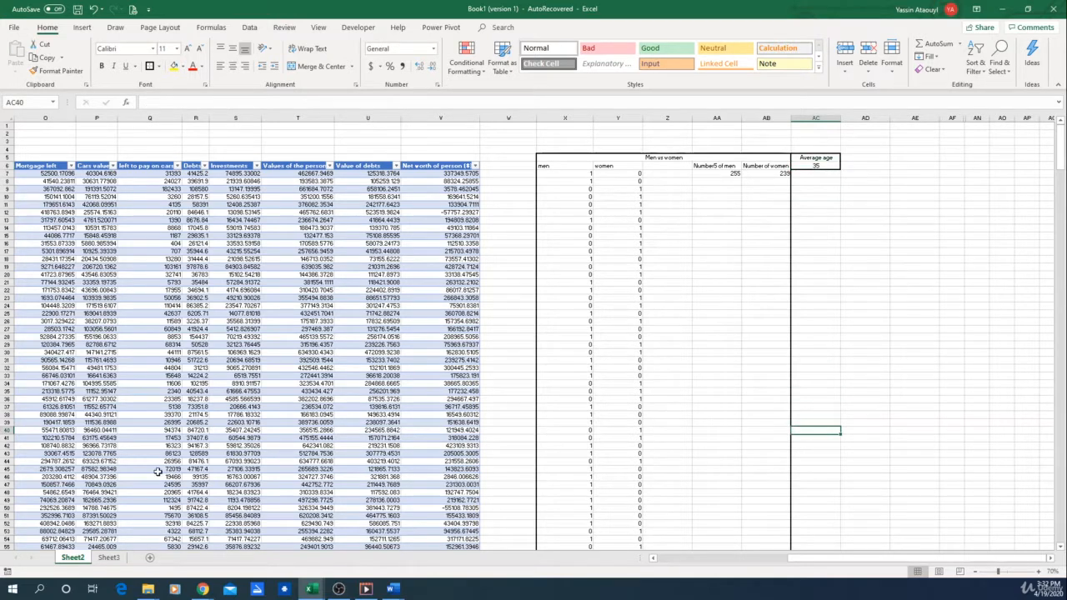
- Examine the men helper column's IF formula and the categories in the table's Education column
left_click(873, 159)
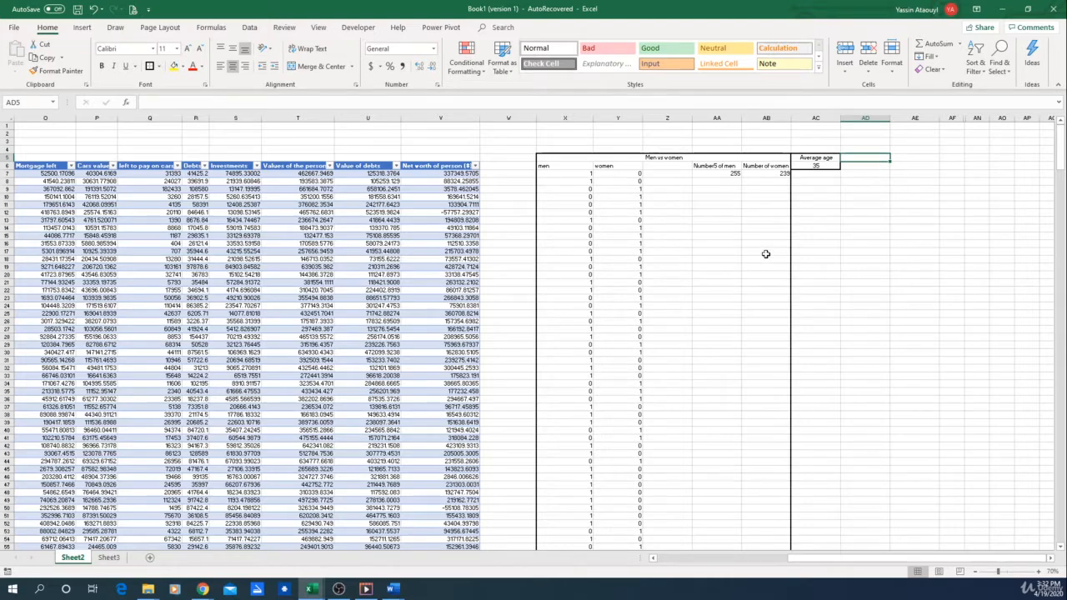
left_click(561, 172)
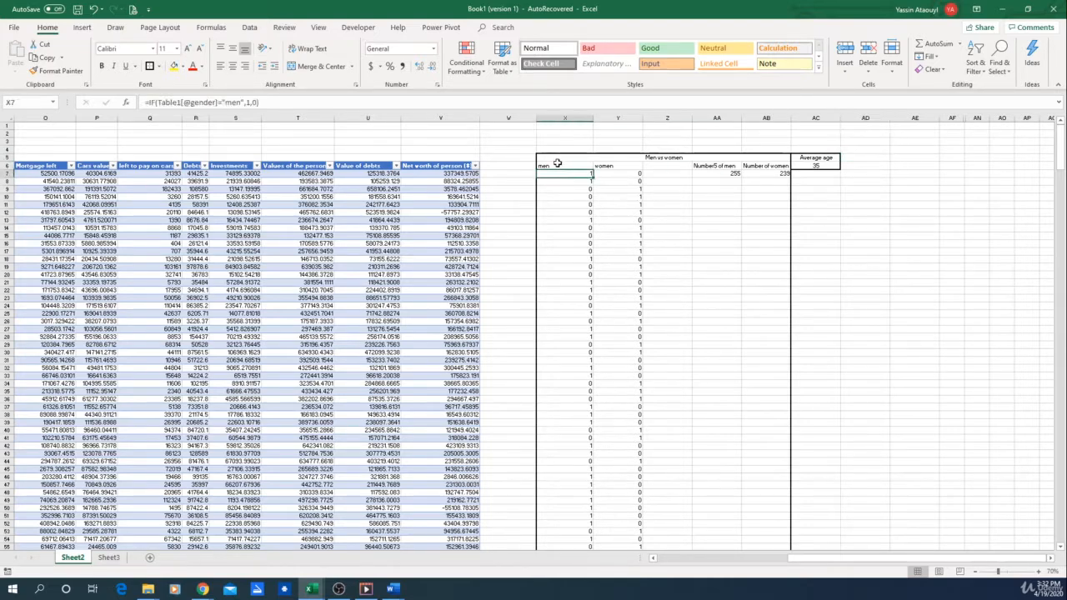
left_click(559, 165)
left_click(852, 172)
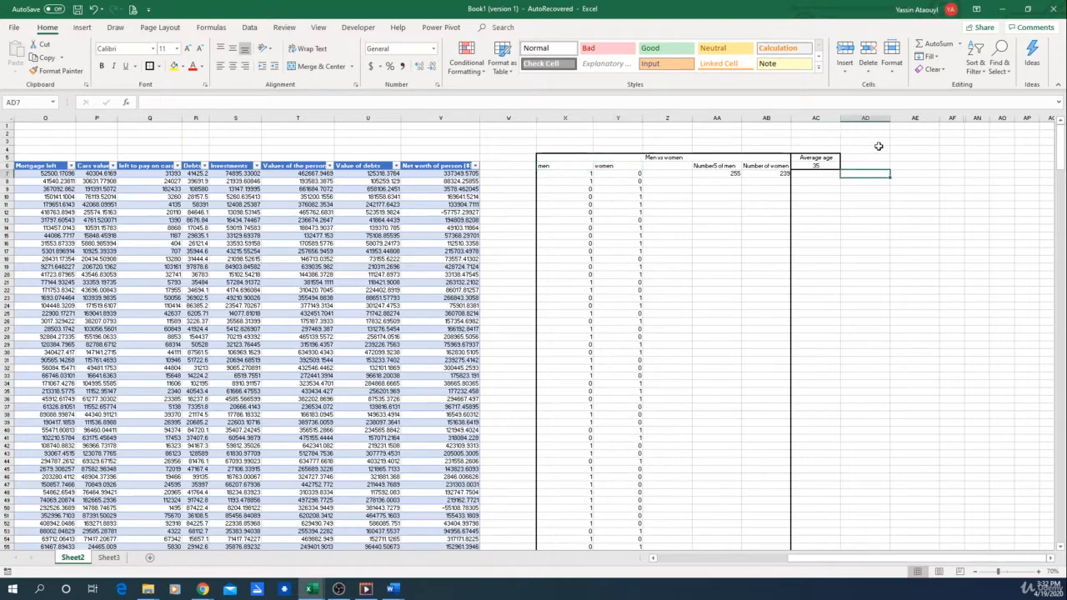
scroll(511, 291, "left", 10)
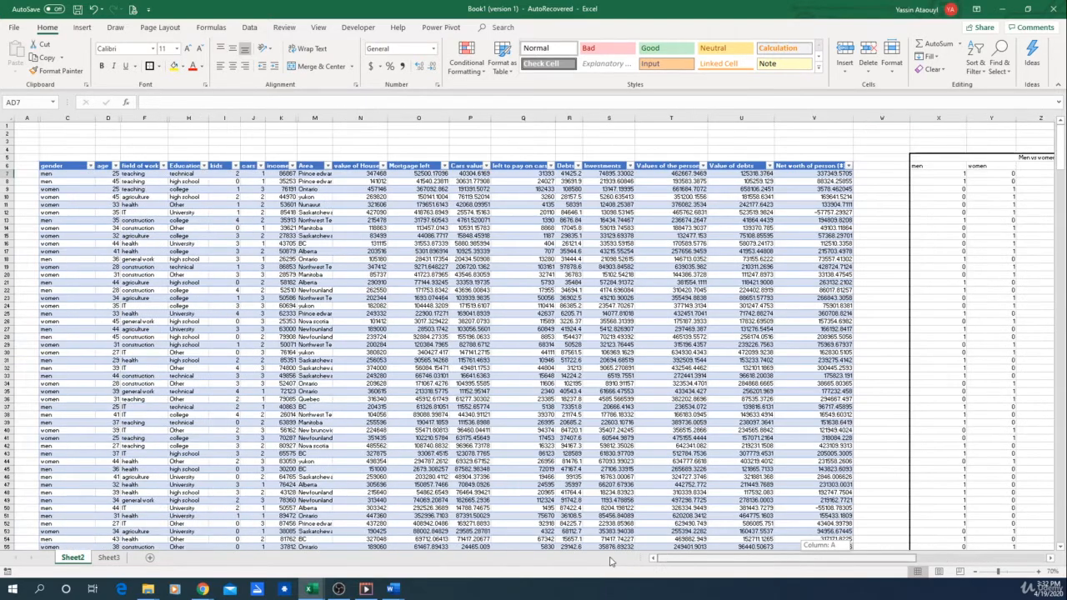
left_click(196, 174)
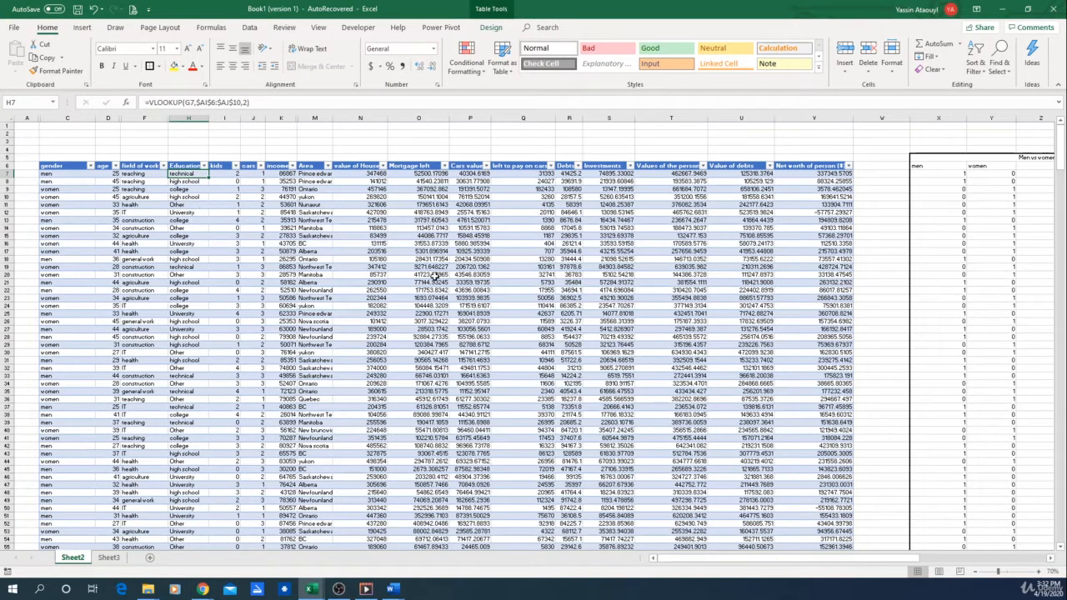
left_click_drag(788, 563, 826, 563)
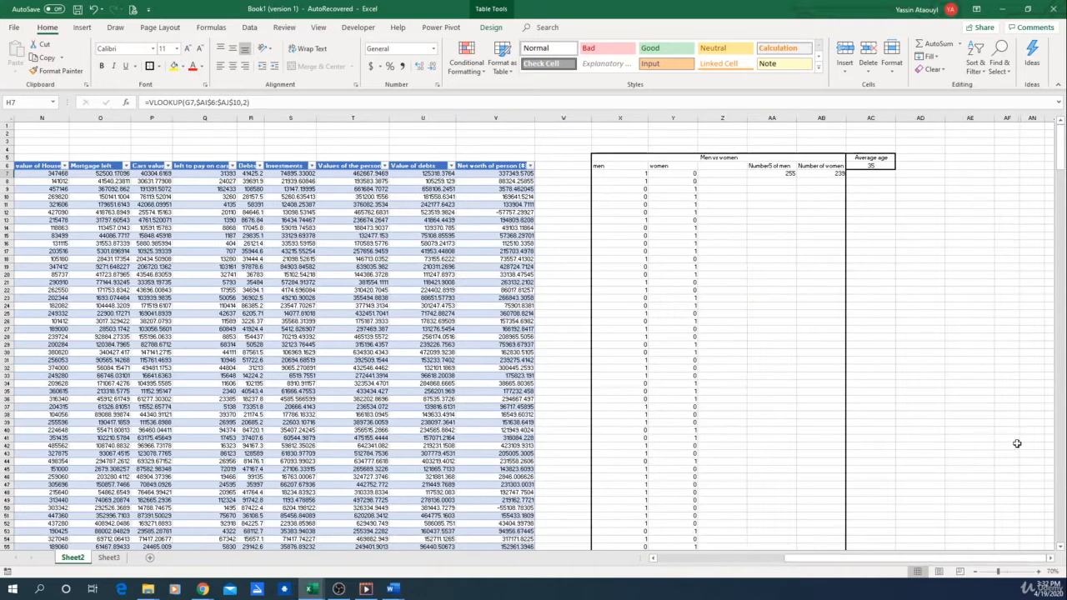
left_click(925, 165)
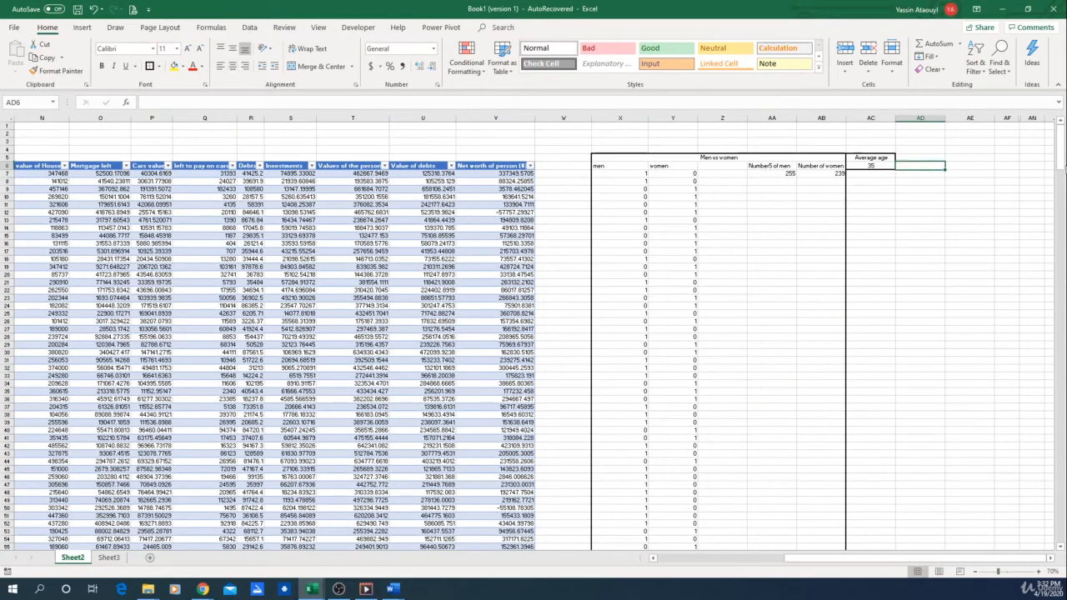
left_click_drag(885, 562, 852, 562)
left_click(159, 173)
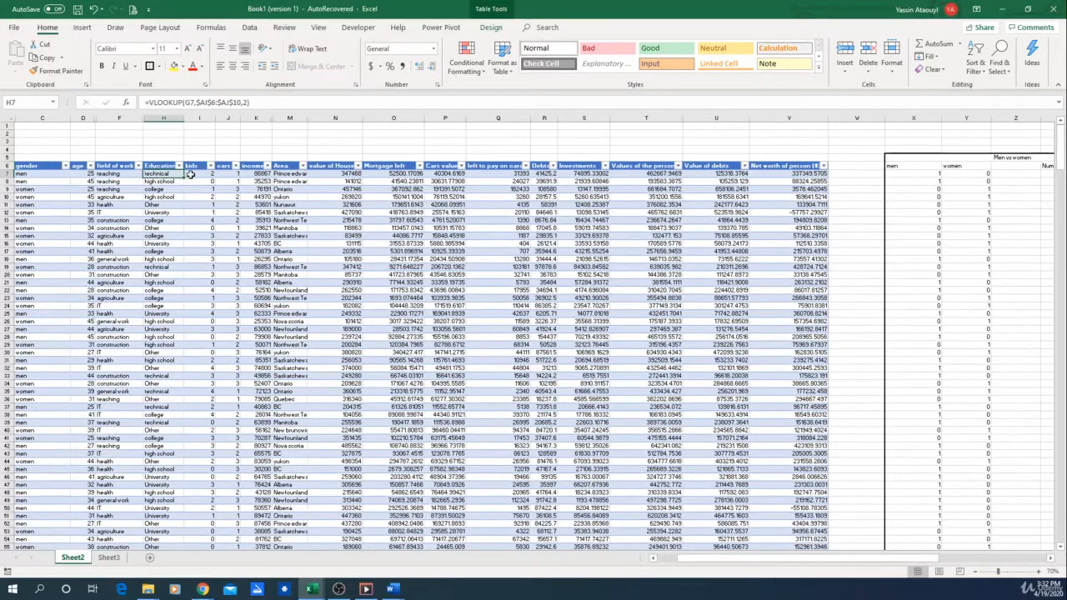
left_click_drag(707, 559, 812, 556)
- Enter the category headings "Technical" in AD6 and "health" in AE6
left_click(921, 166)
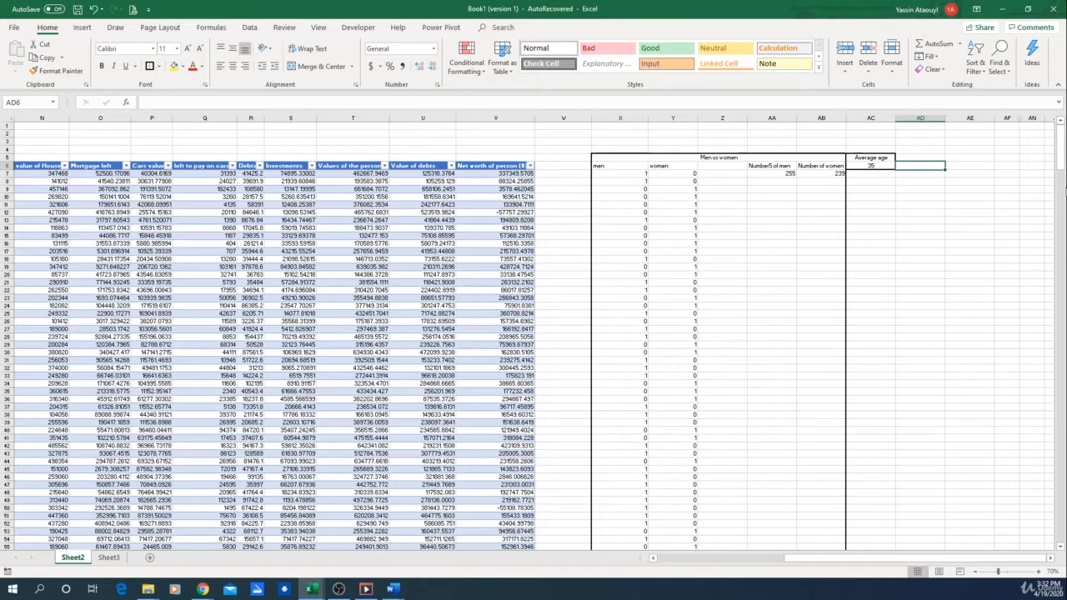
type("Techni")
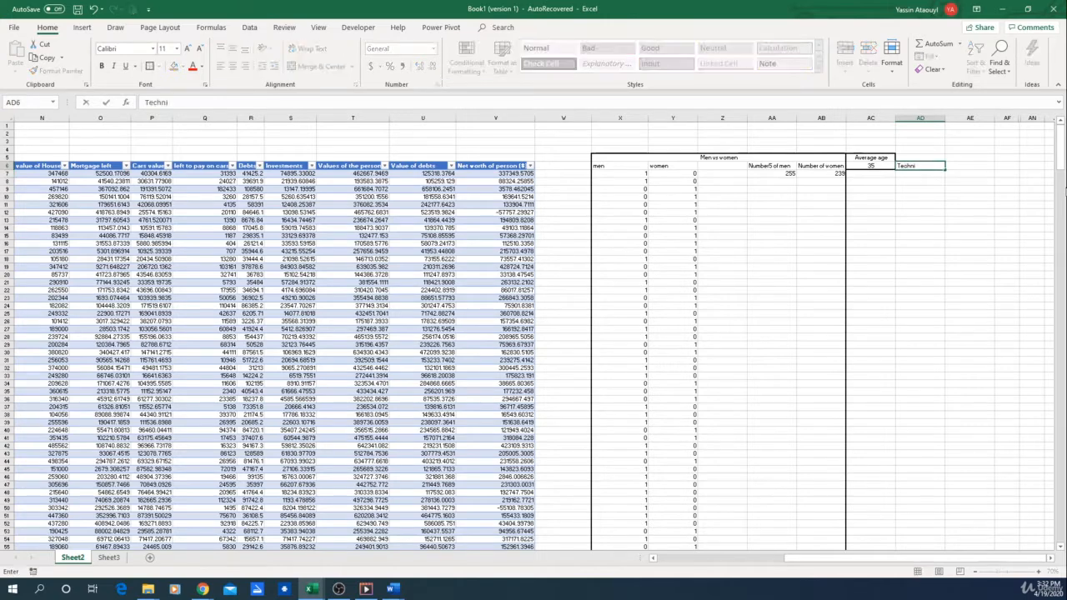
type("cal")
key("Tab")
type("hea")
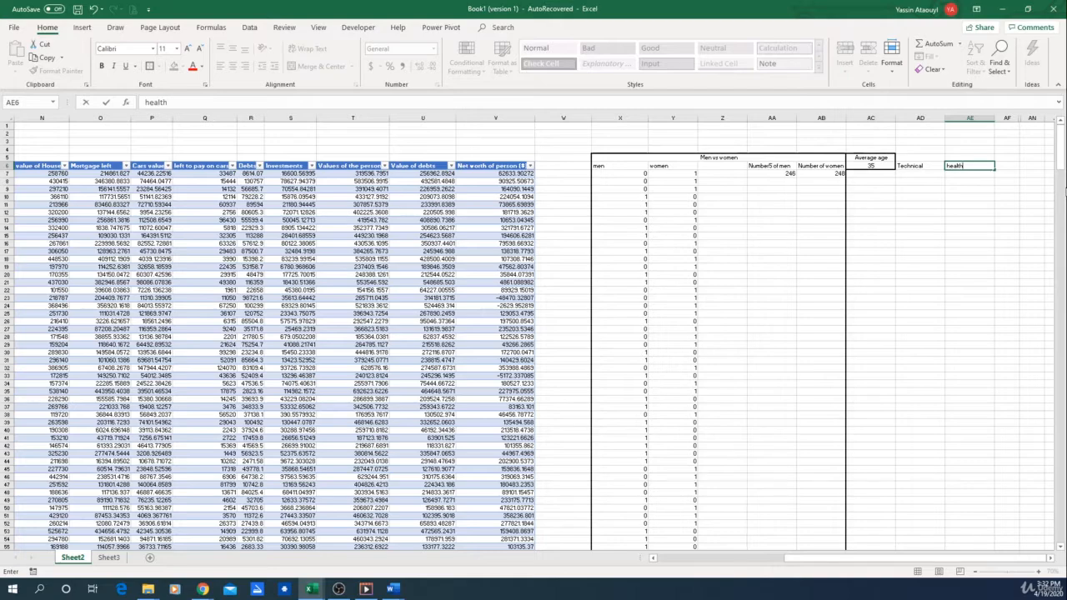
type("lth")
key("Return")
- Insert two blank columns at column AF, directly after the health heading
left_click(1002, 119)
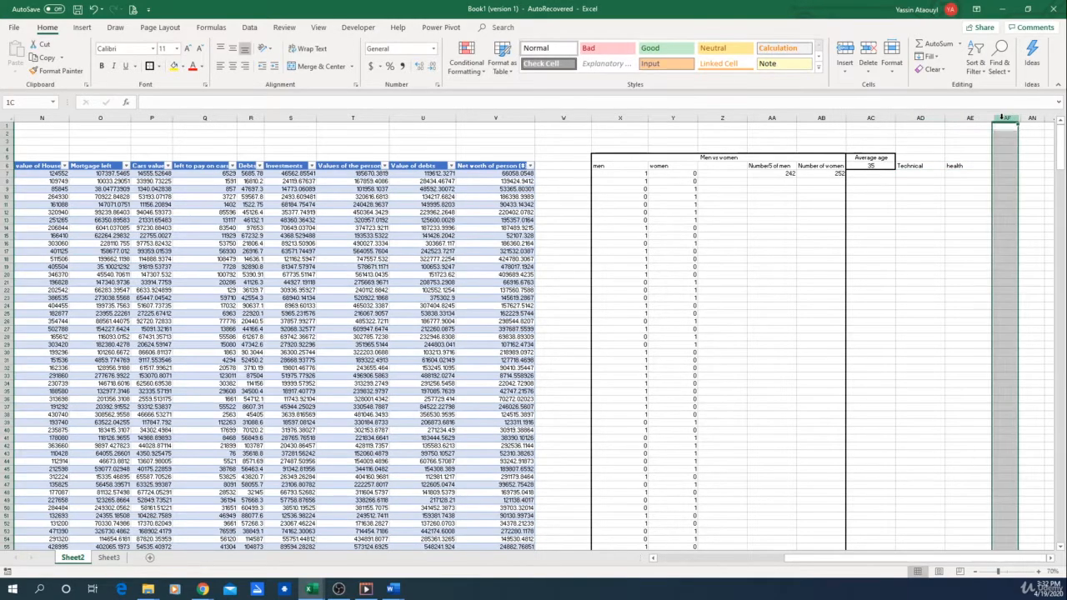
right_click(1002, 119)
left_click(937, 198)
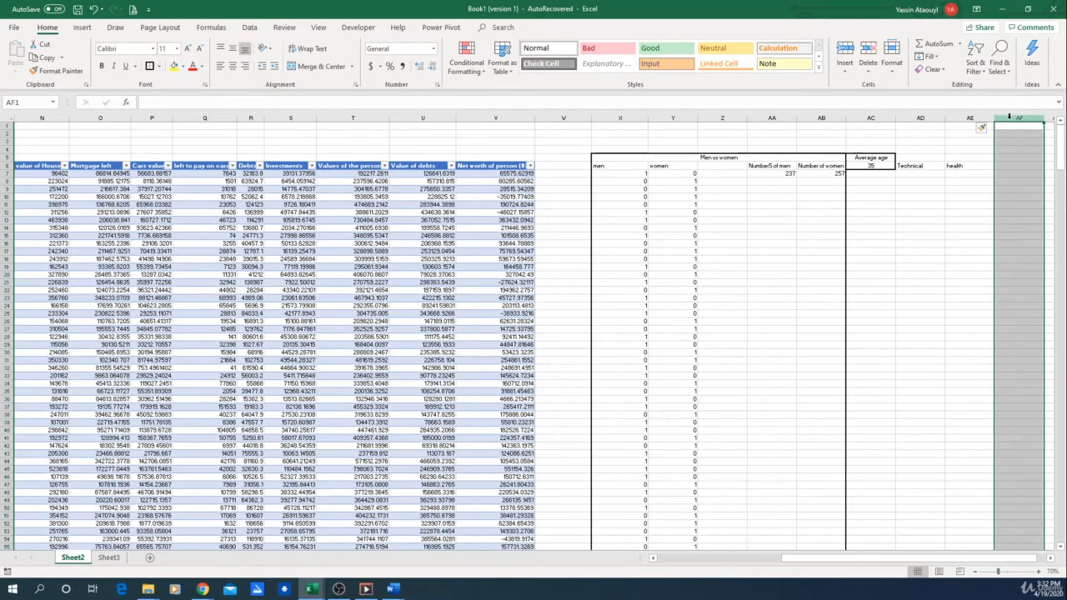
right_click(1009, 117)
left_click(967, 195)
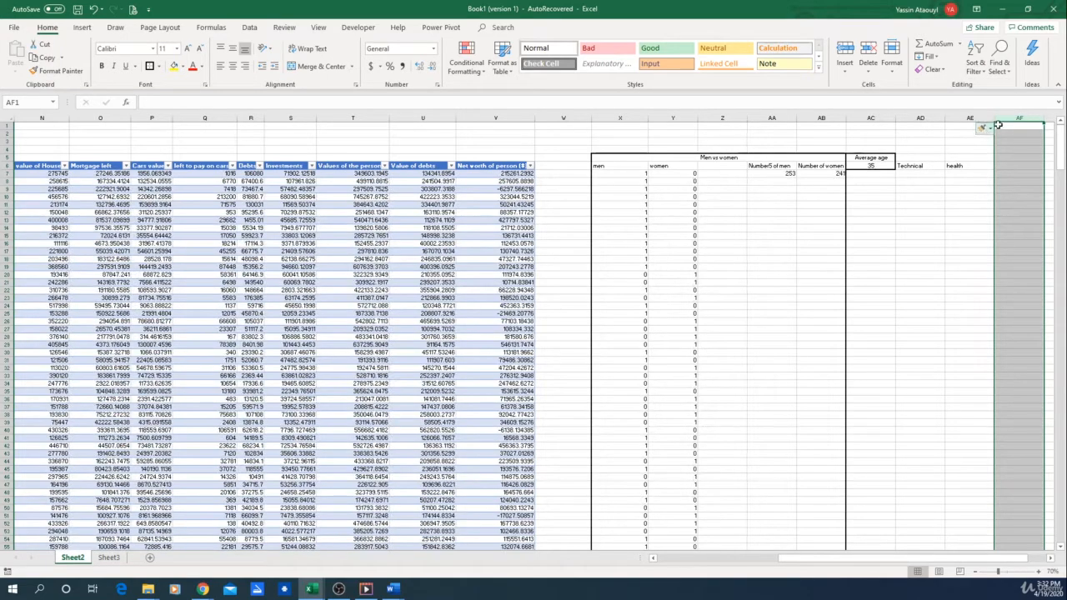
- Insert four blank columns at column AF, directly after the health heading
left_click(974, 572)
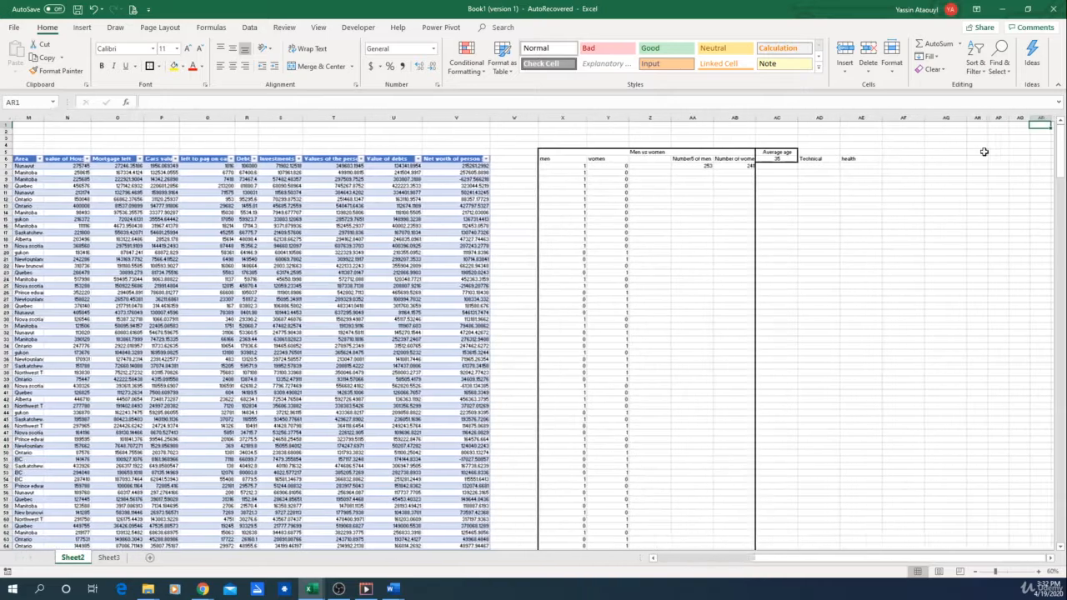
scroll(983, 150, "right", 3)
left_click_drag(767, 117, 824, 116)
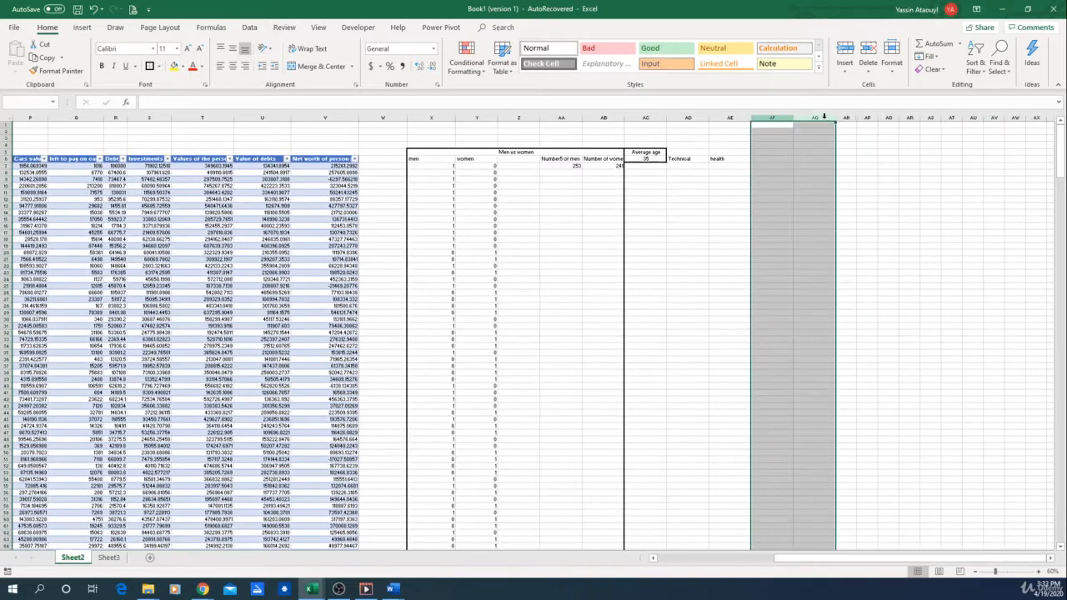
right_click(810, 115)
left_click(834, 202)
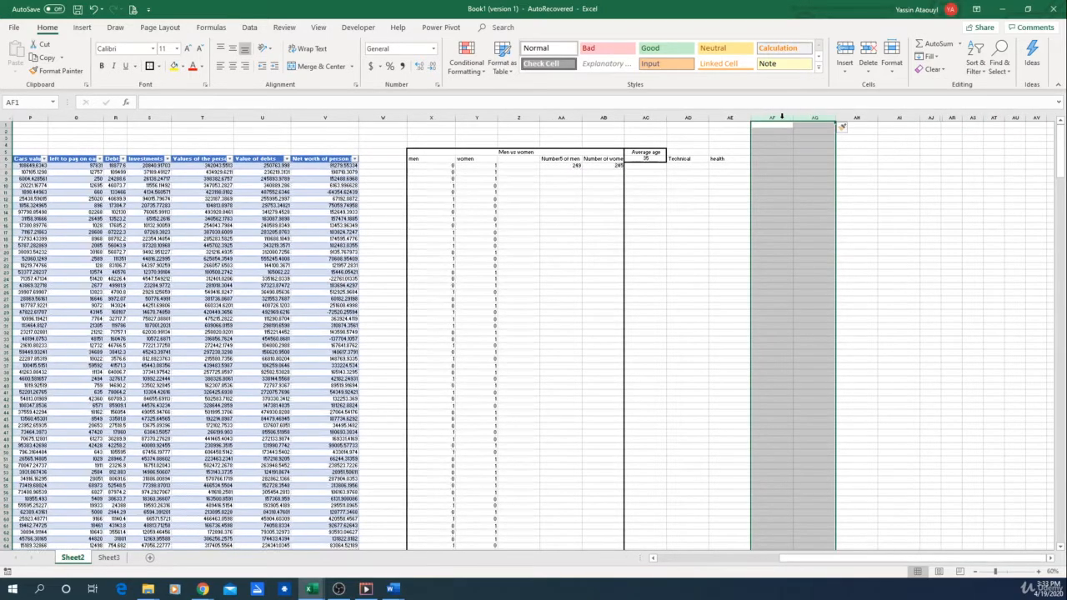
right_click(781, 117)
left_click(809, 195)
- Enter the category headings "agriculture" in AF6 and "IT" in AG6, taken from the table's field of work column
left_click(770, 160)
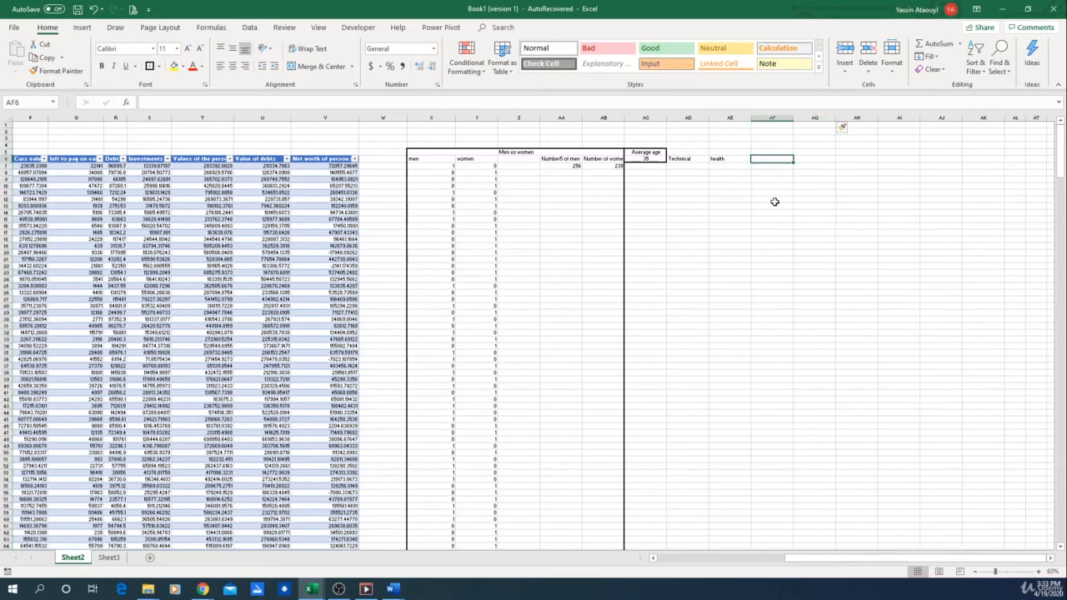
left_click_drag(840, 561, 652, 544)
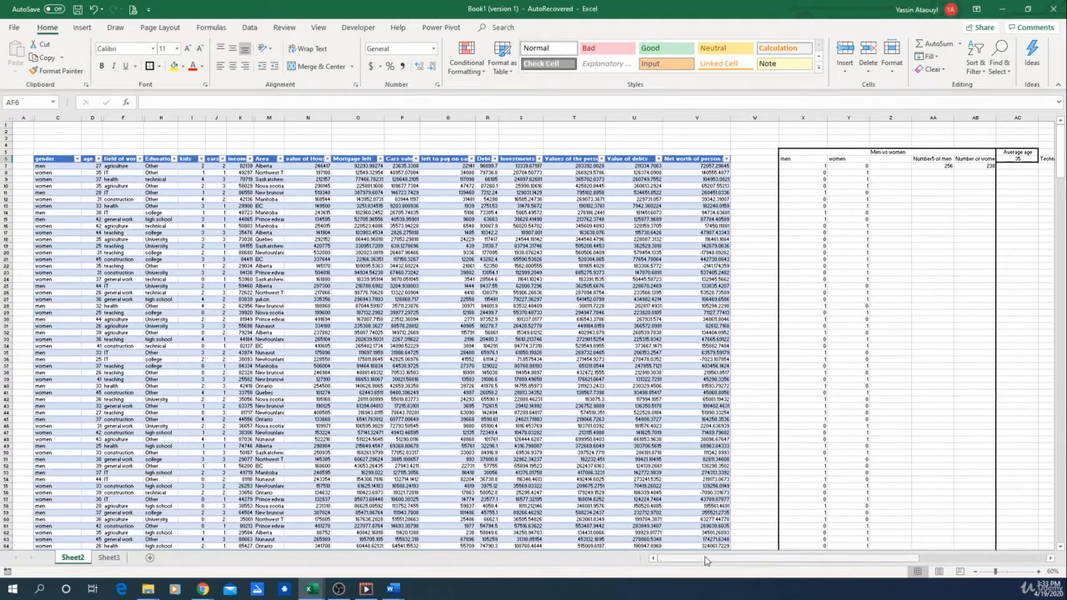
left_click_drag(705, 560, 780, 560)
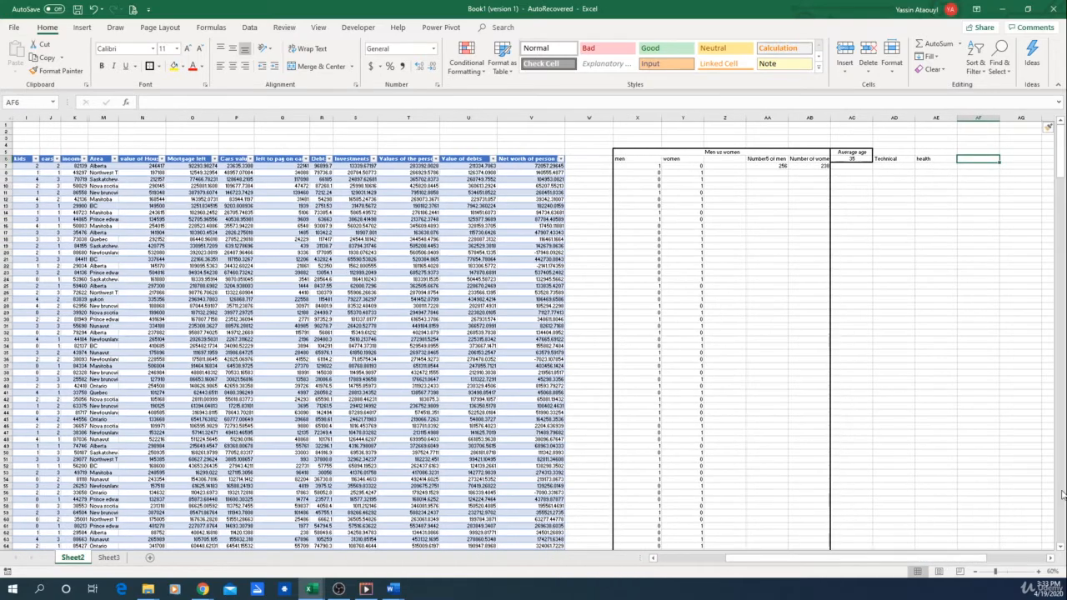
type("agriculture")
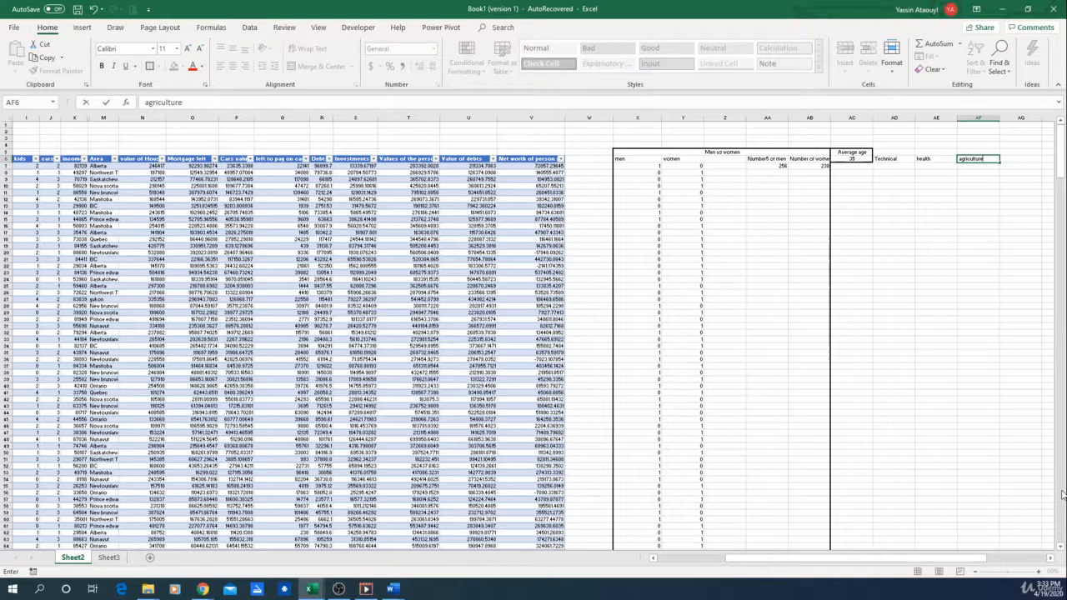
key("Tab")
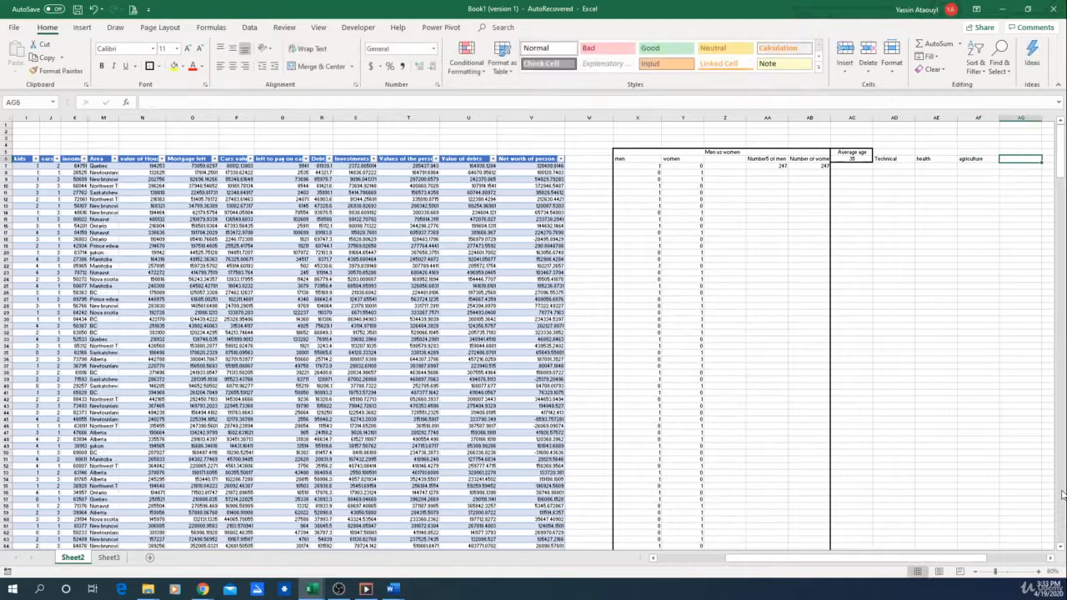
type("IT")
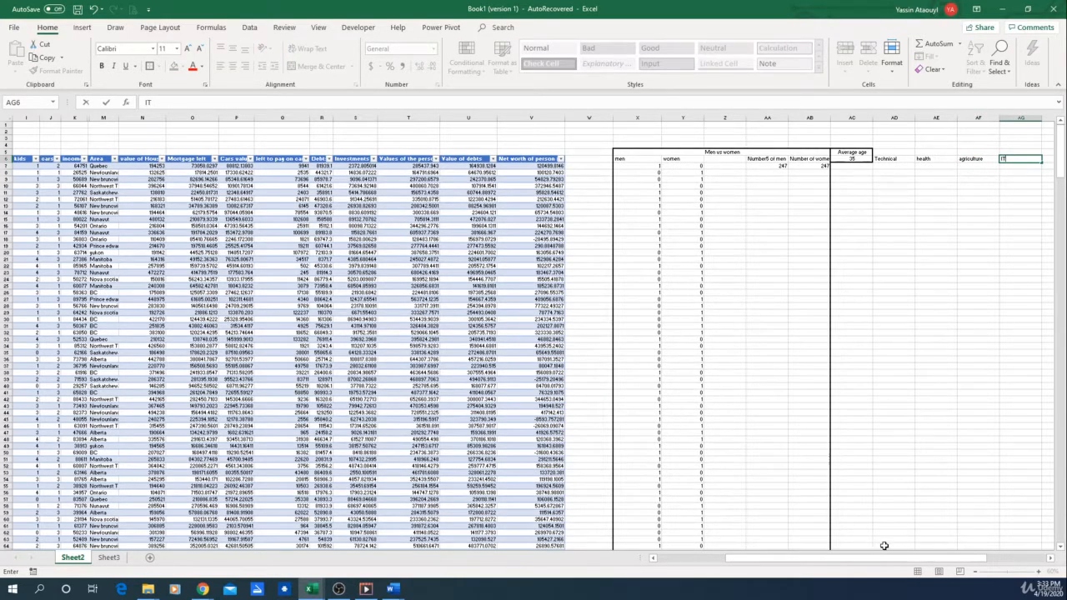
left_click_drag(877, 558, 850, 558)
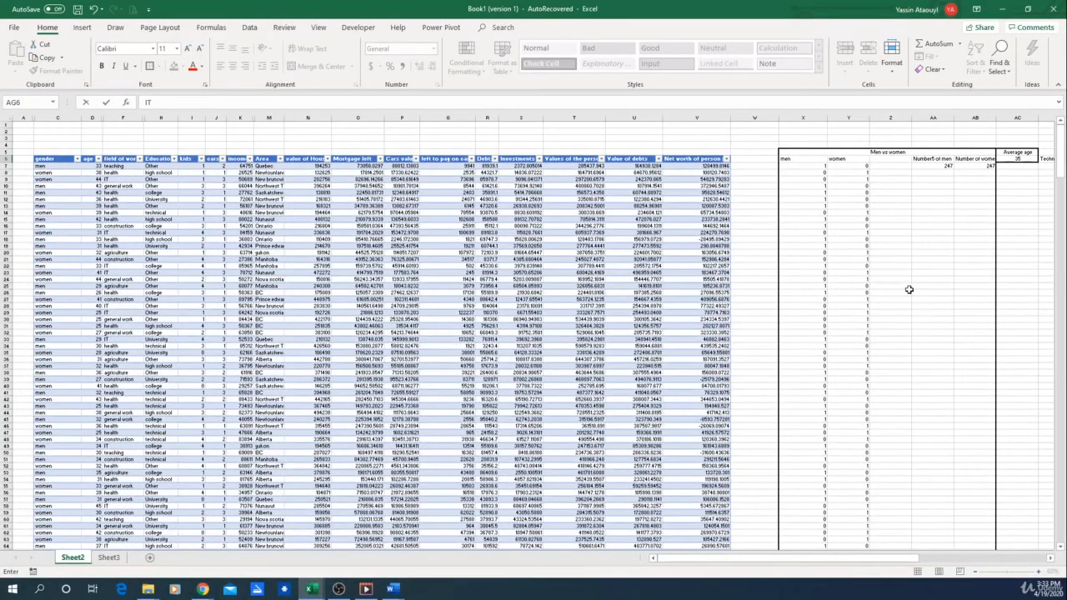
key("Tab")
- Enter "construction general work" in AH6, beside the IT heading
key("Tab")
key("Tab")
key("Tab")
key("Left")
key("Left")
key("Left")
key("Left")
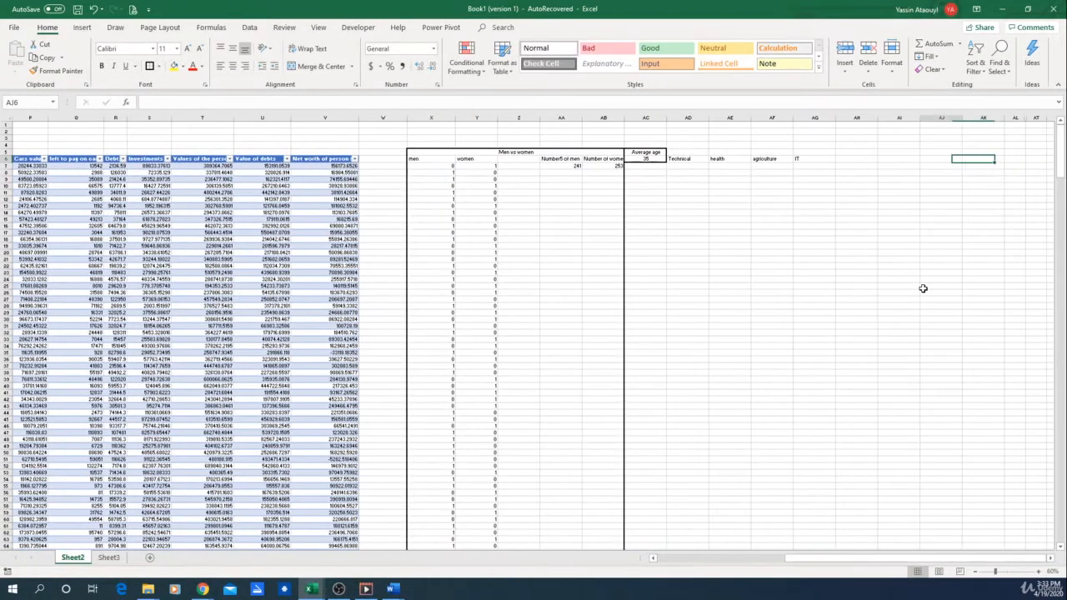
key("Right")
type("constr")
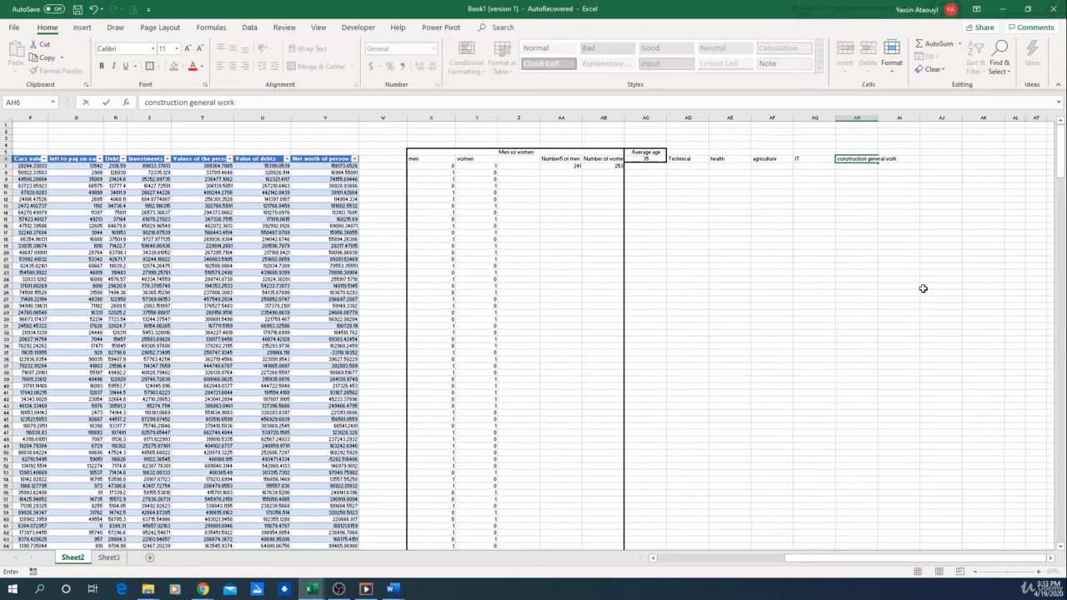
type("uction general work")
key("ctrl+Return")
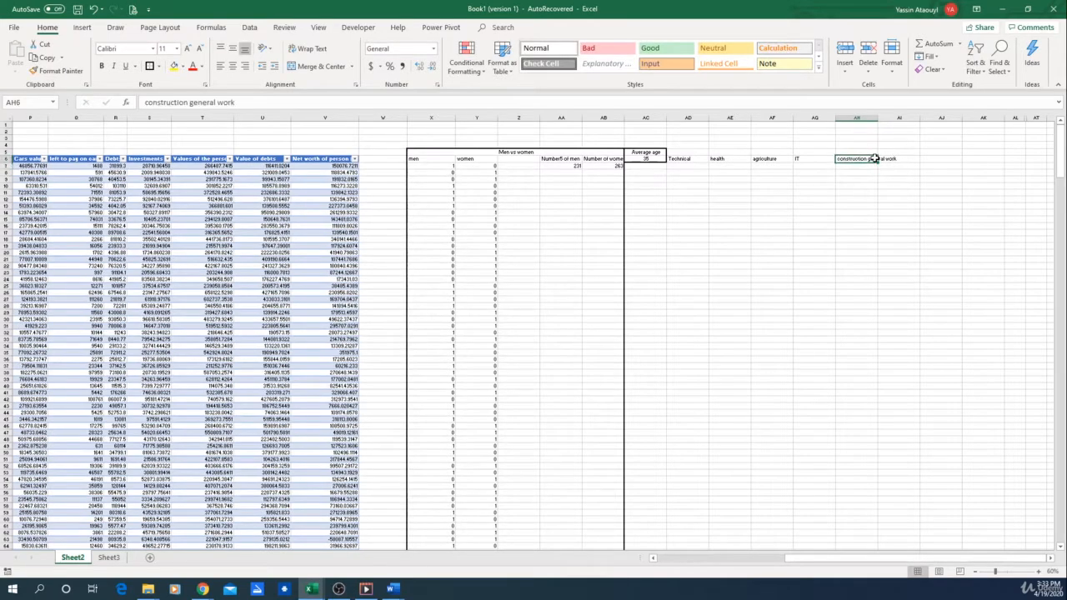
- Split the combined heading so AH6 holds only "construction" and AI6 holds "general work"
left_click_drag(322, 104, 189, 103)
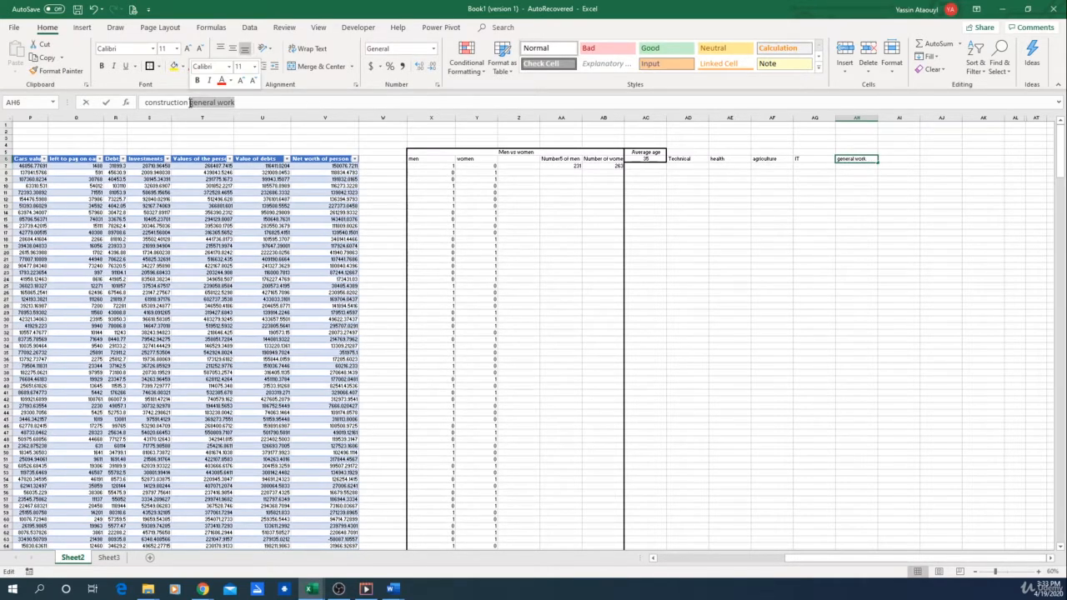
left_click(952, 231)
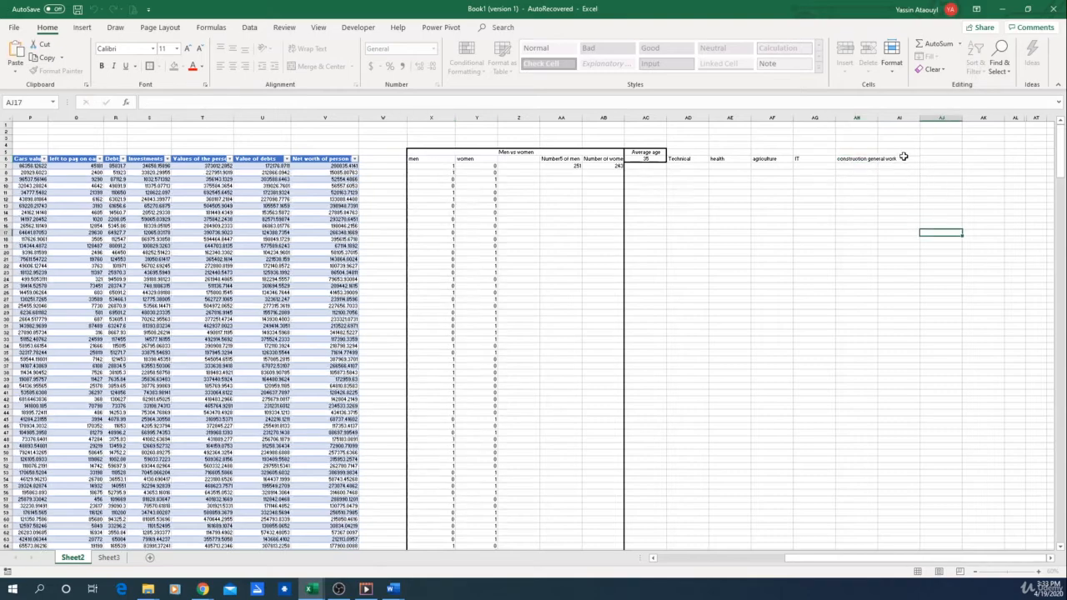
left_click(901, 159)
key("ctrl+v")
left_click(856, 158)
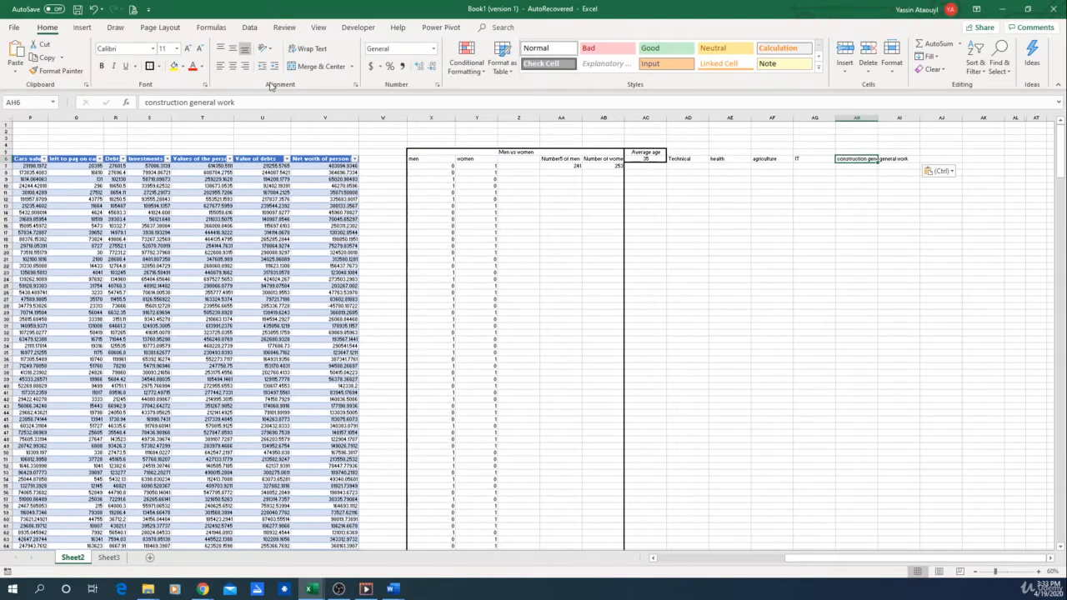
left_click_drag(239, 102, 191, 103)
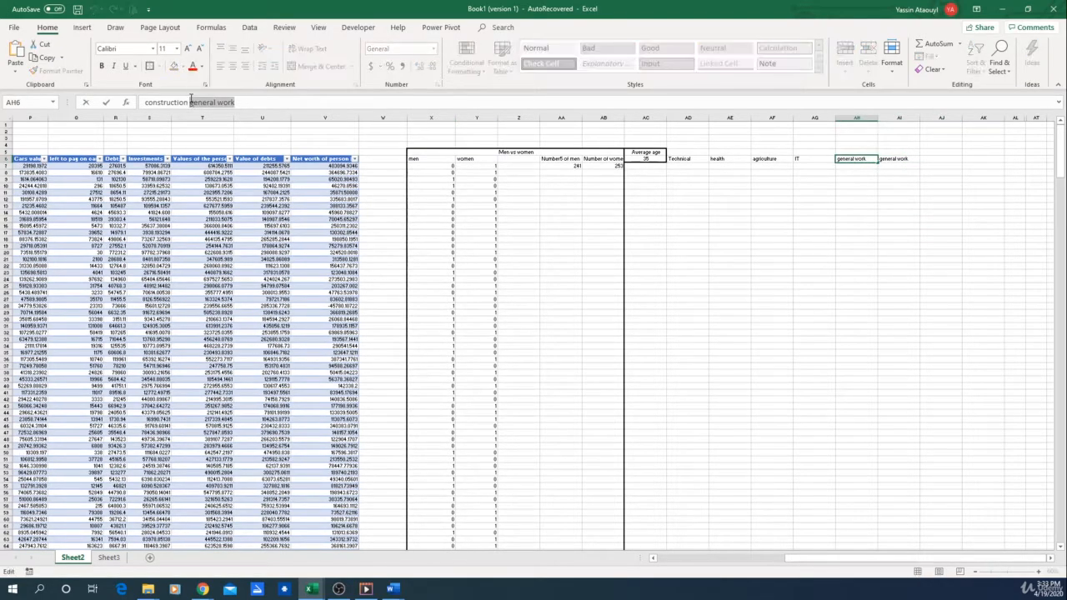
key("BackSpace")
left_click(730, 280)
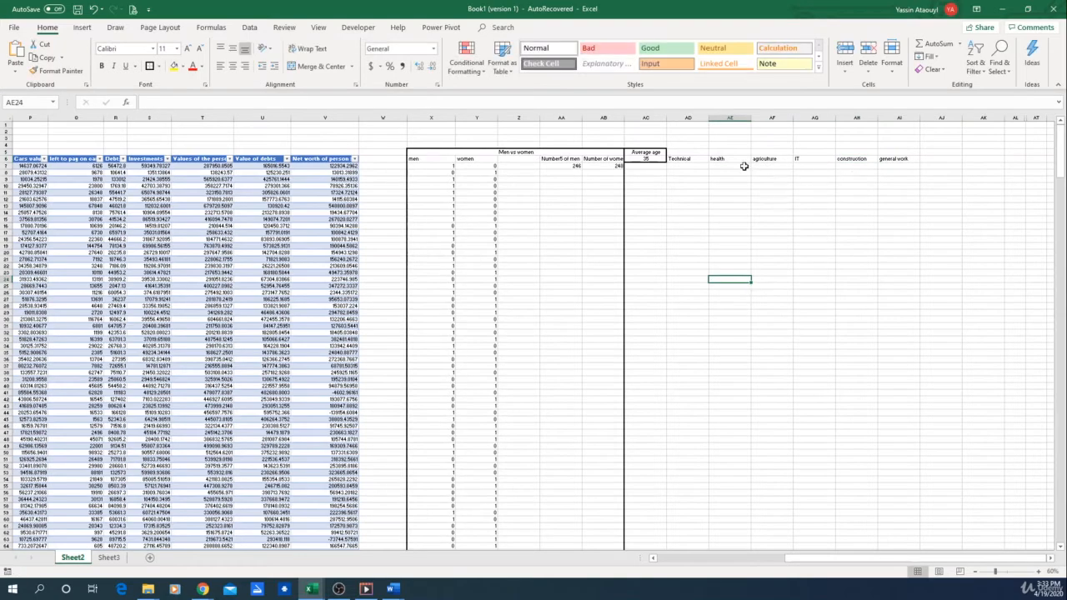
- Review the category headings from AD6 to AI6
left_click_drag(677, 159, 886, 159)
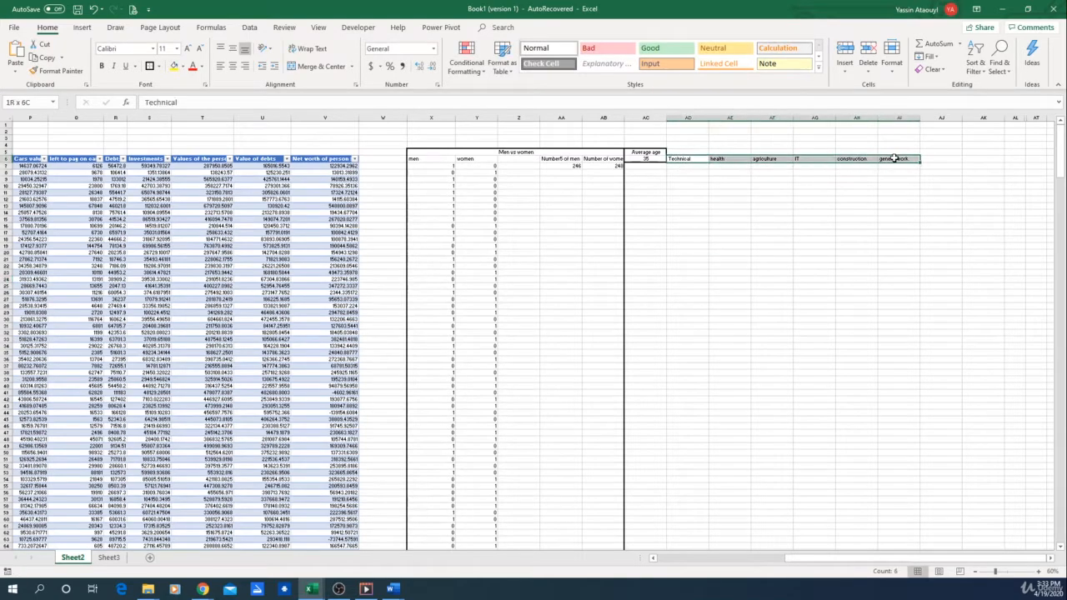
left_click(810, 230)
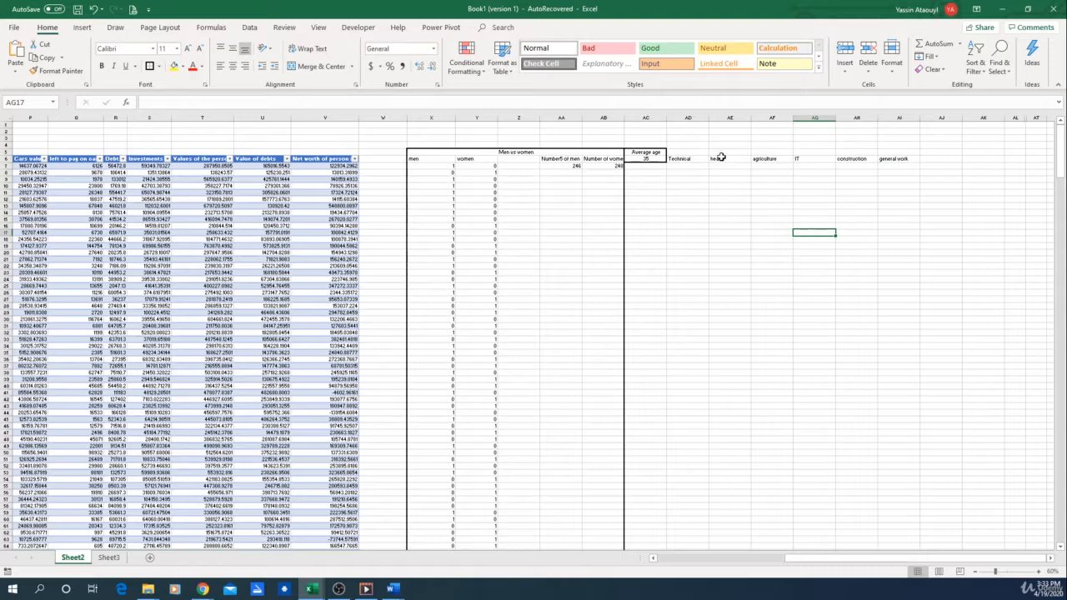
left_click(679, 159)
left_click(719, 158)
left_click(765, 158)
left_click(812, 159)
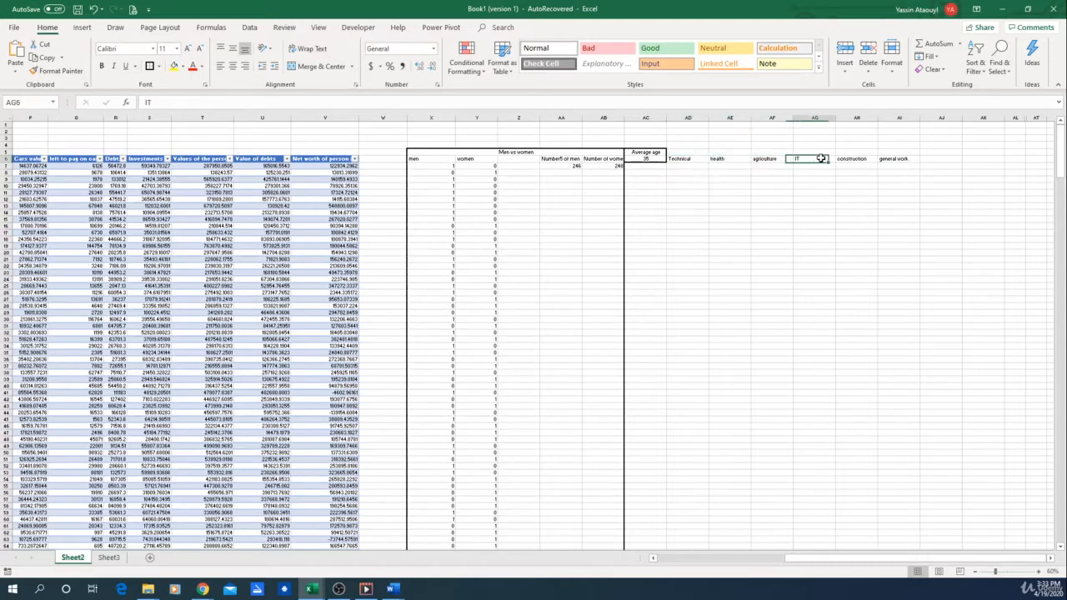
left_click(854, 158)
left_click(895, 159)
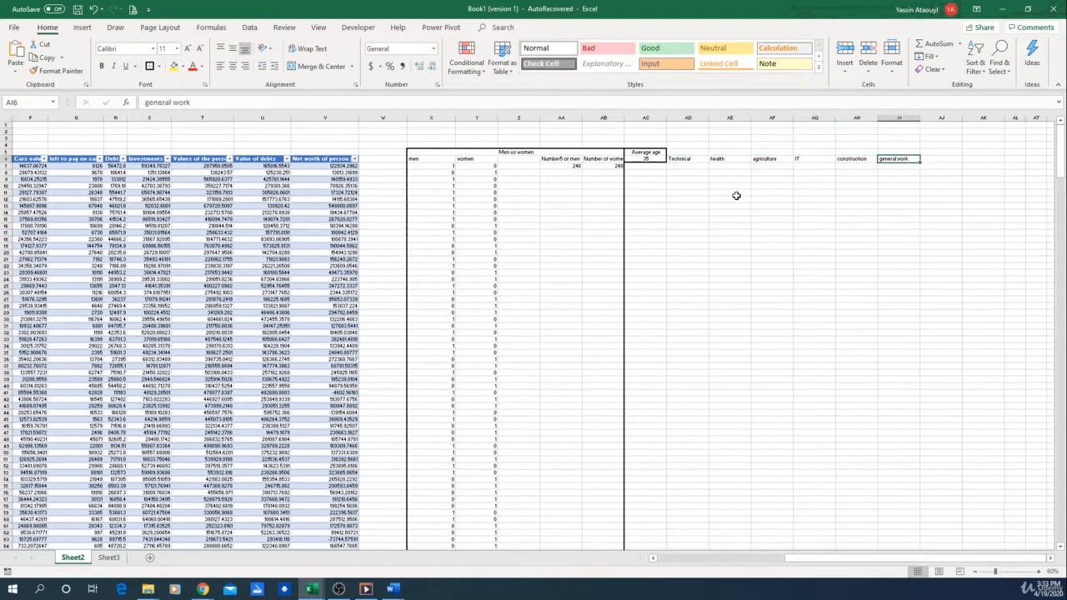
left_click(688, 158)
left_click(688, 172)
left_click(688, 160)
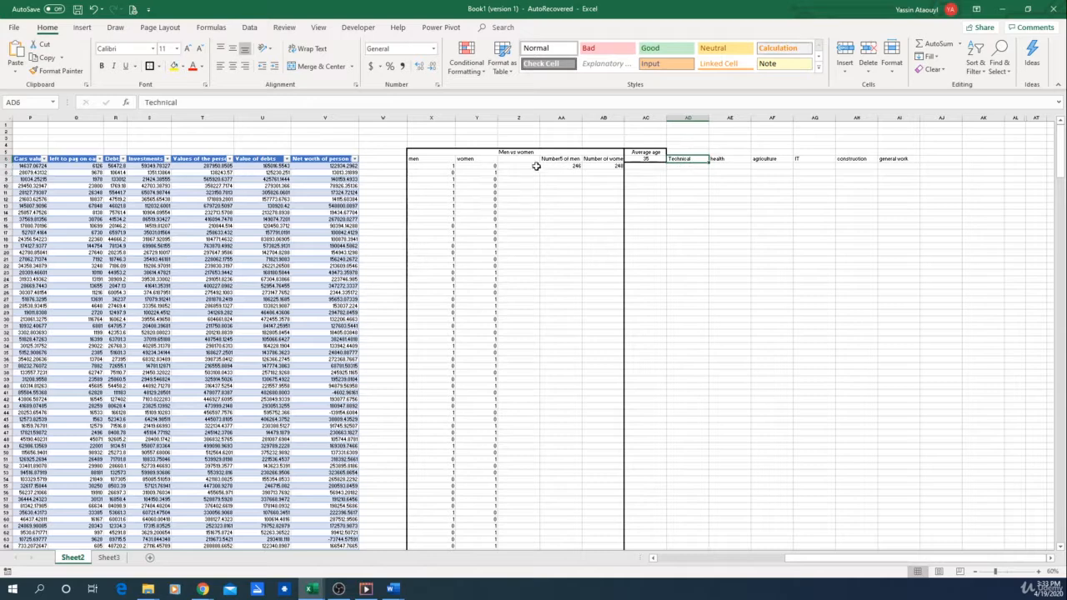
- Enter =IF(Table1[@[field of work ]]="teaching",1,0) in AD7 under the Technical heading
left_click(691, 167)
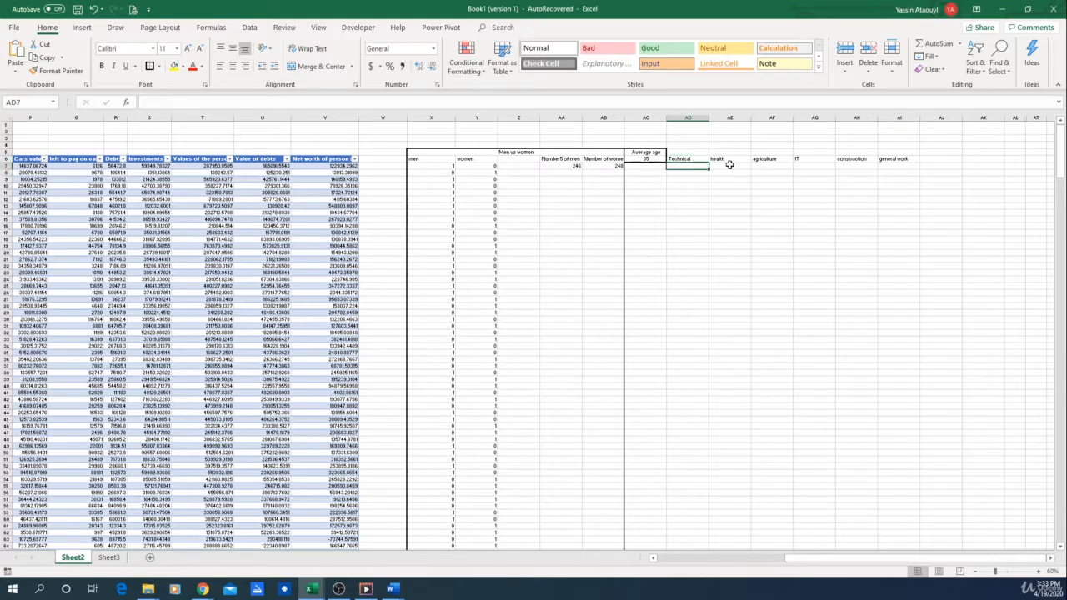
type("=")
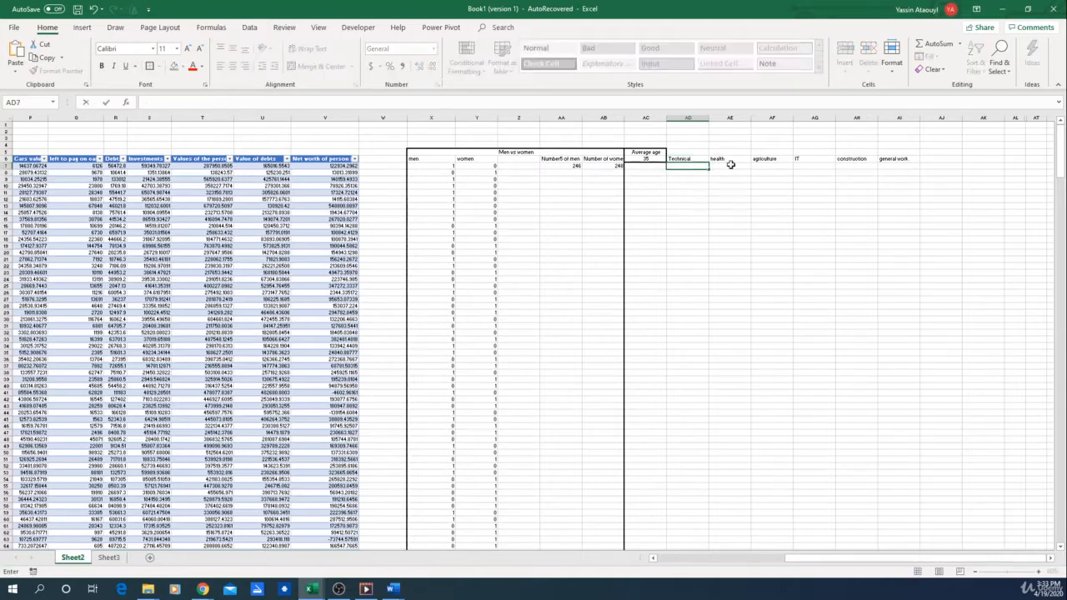
type("=if")
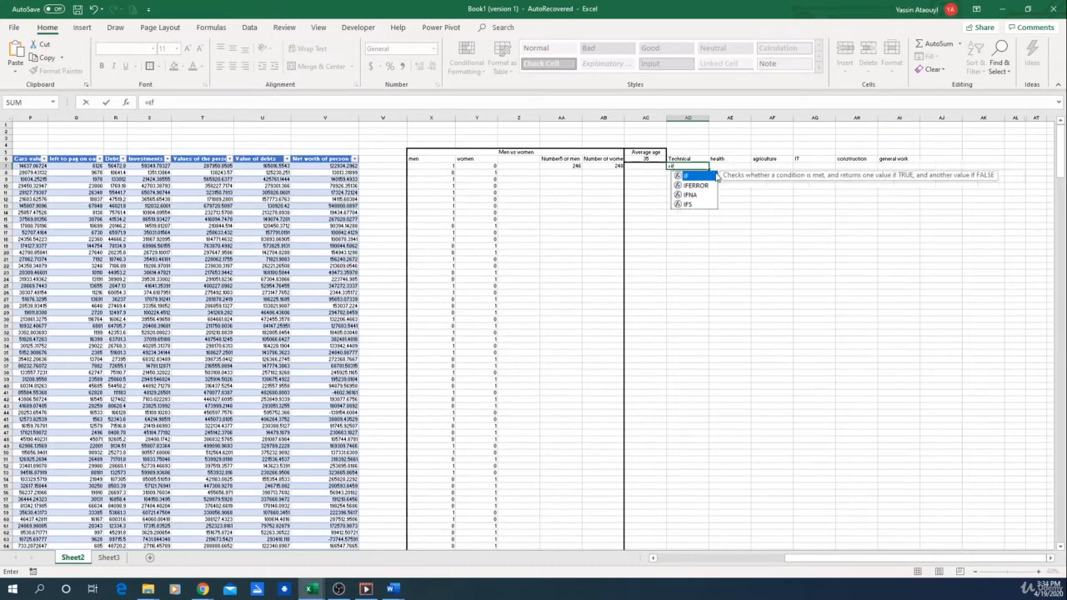
double_click(702, 176)
left_click_drag(844, 557, 717, 556)
left_click(120, 166)
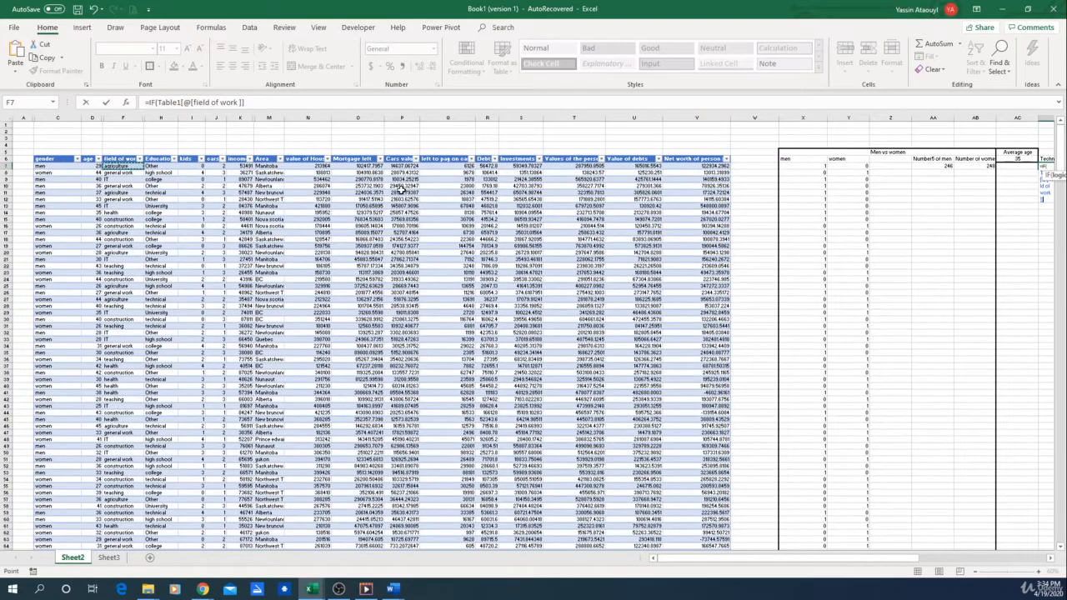
type("=")
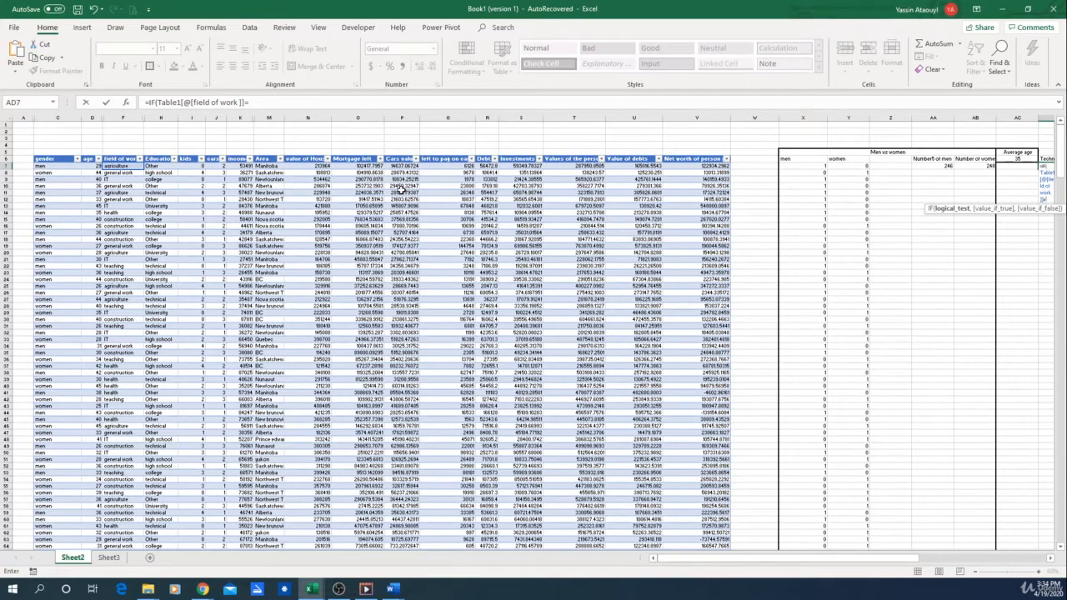
type("\"teachi")
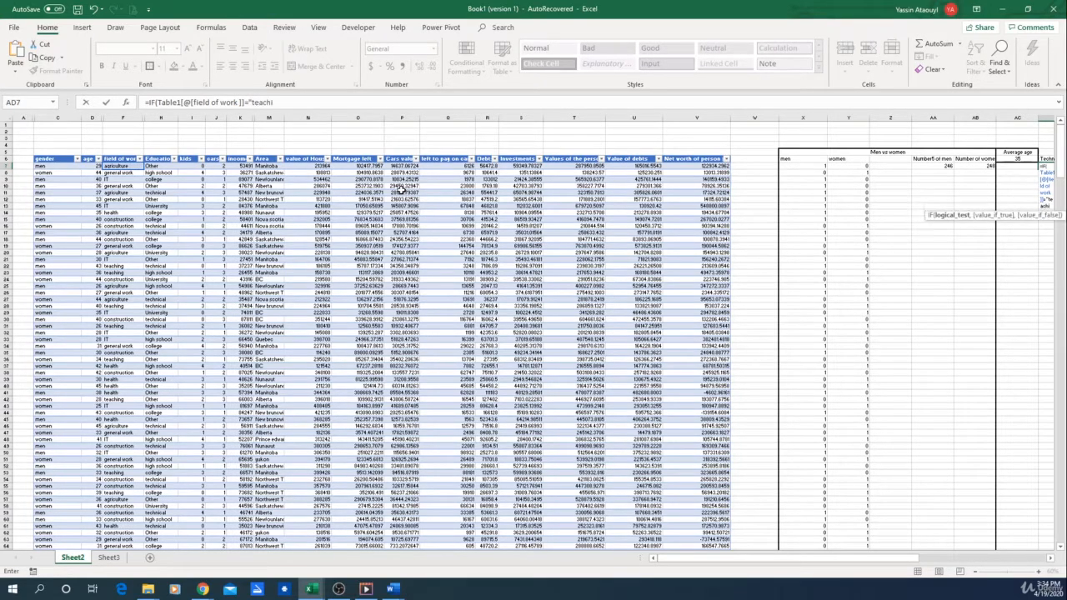
type("ng")
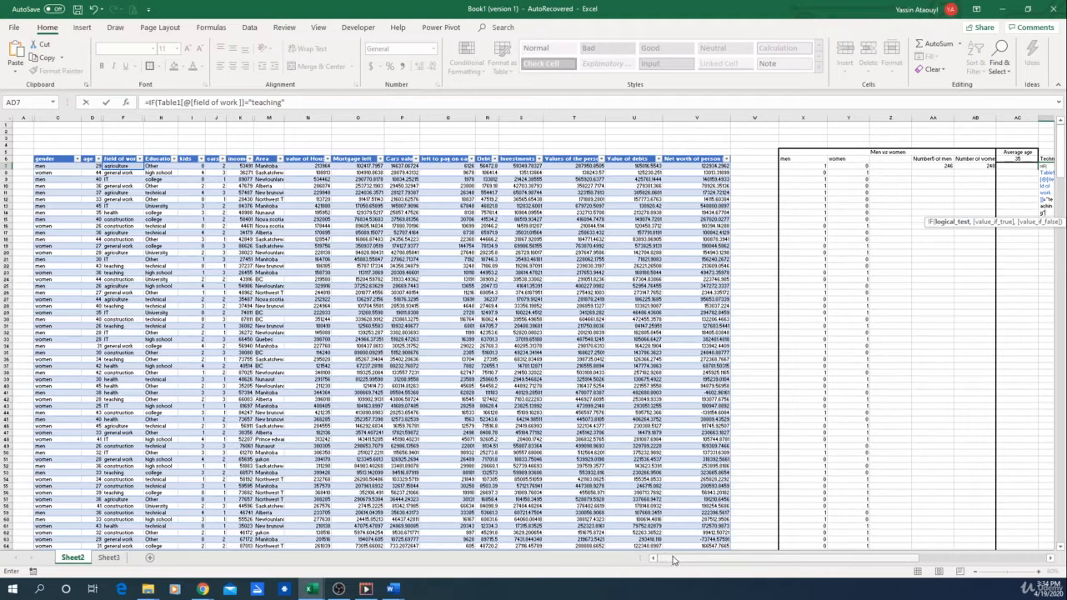
type("\",")
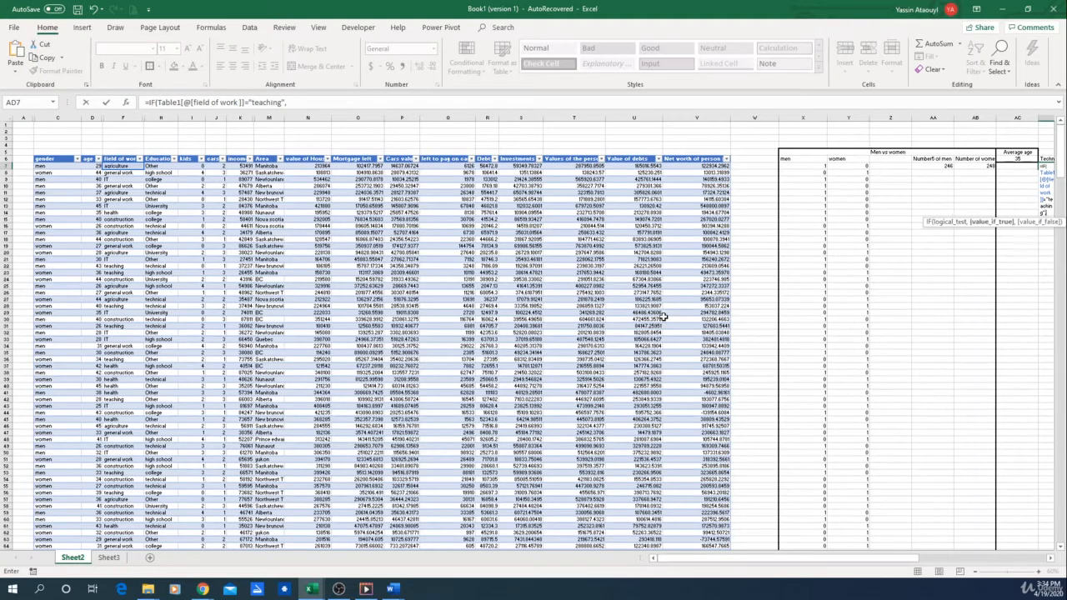
type("1,0)")
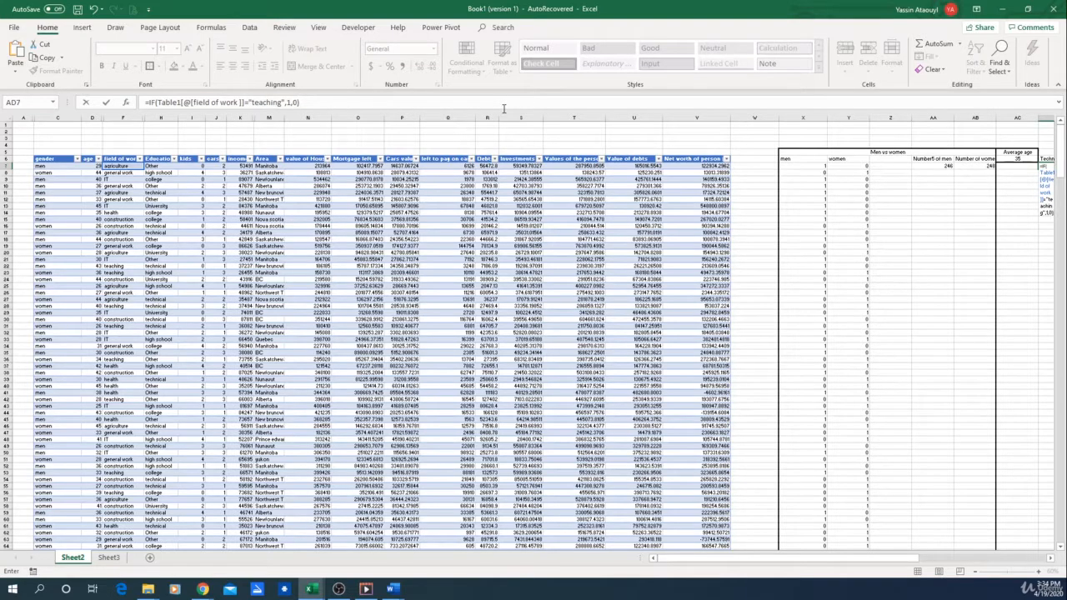
key("Return")
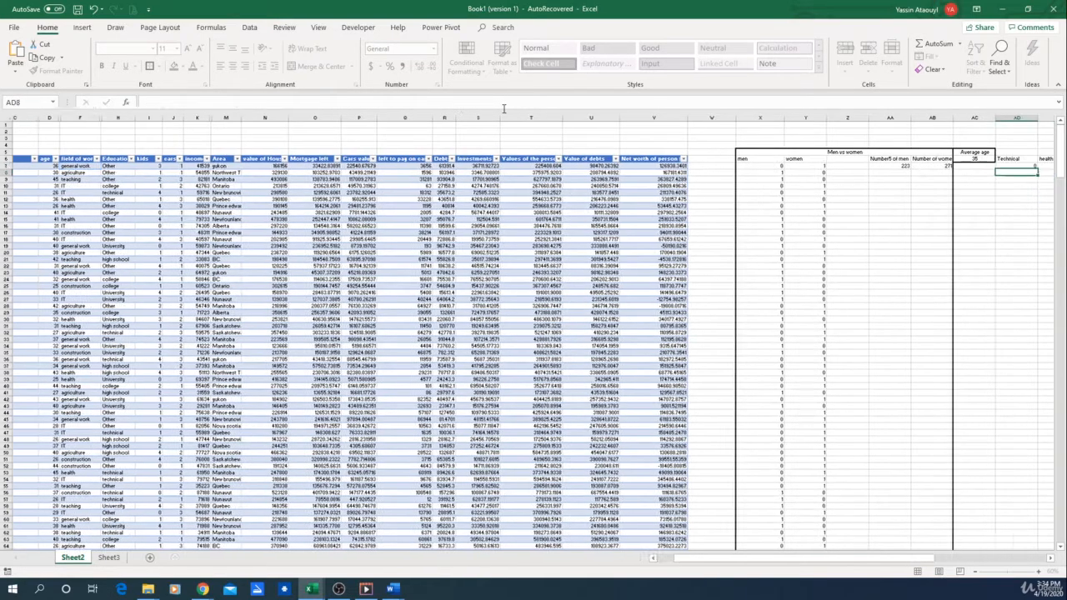
left_click(995, 166)
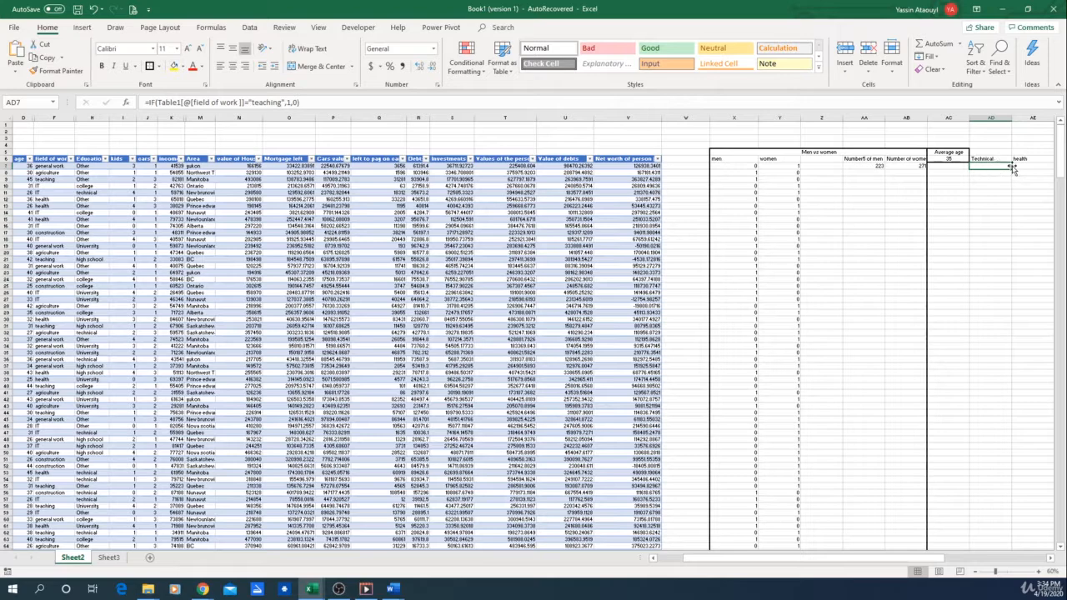
left_click(1032, 166)
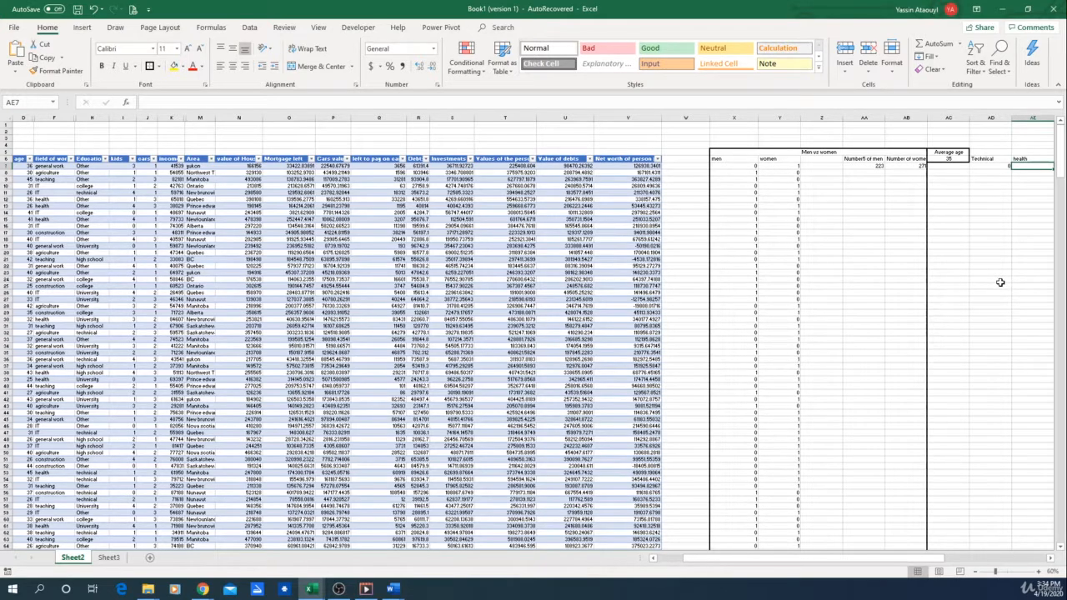
- Enter =IF(Table1[@[field of work ]]="health",1,0) in AE7 under the health heading and check it against the field of work in F7
type("=")
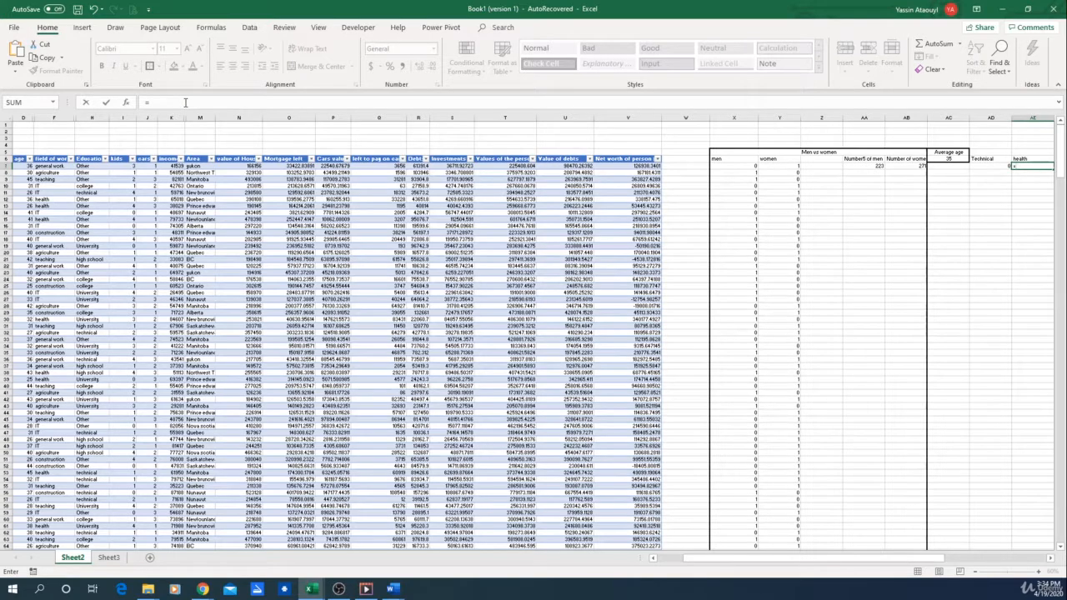
type("if(")
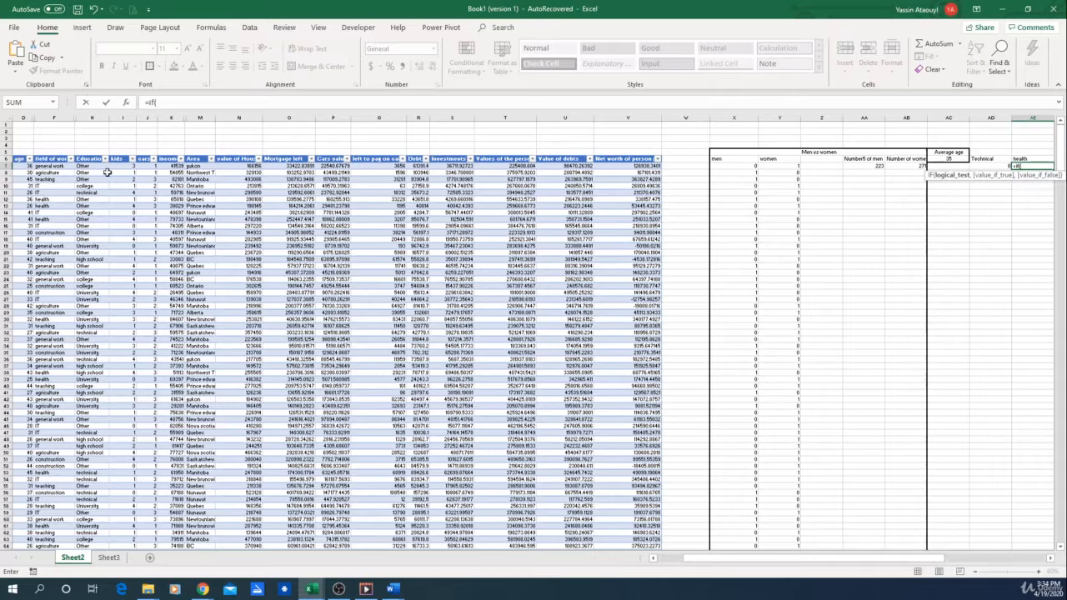
left_click(50, 166)
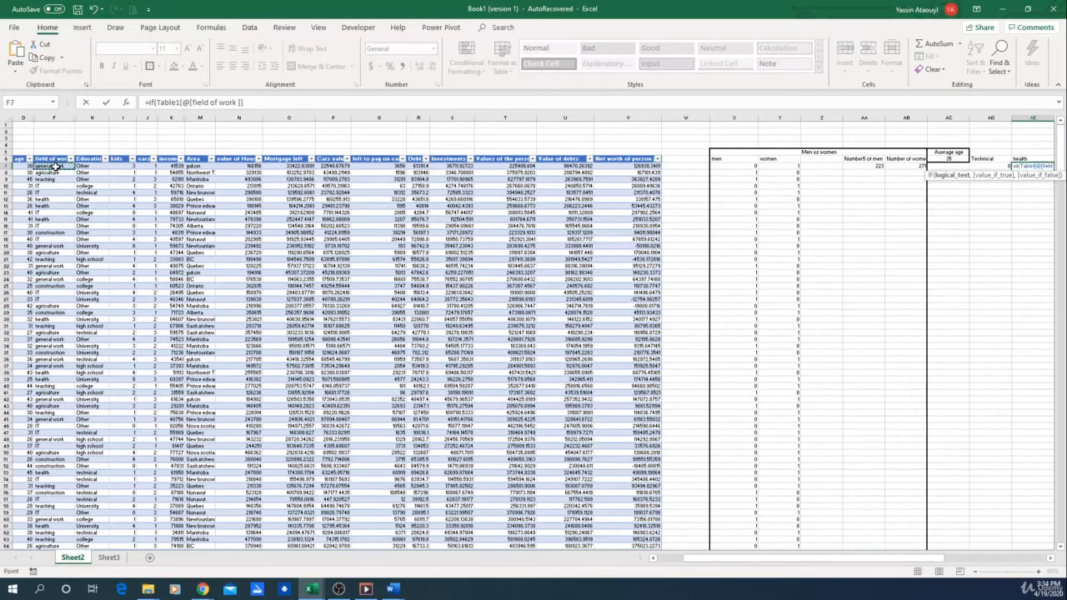
type("=")
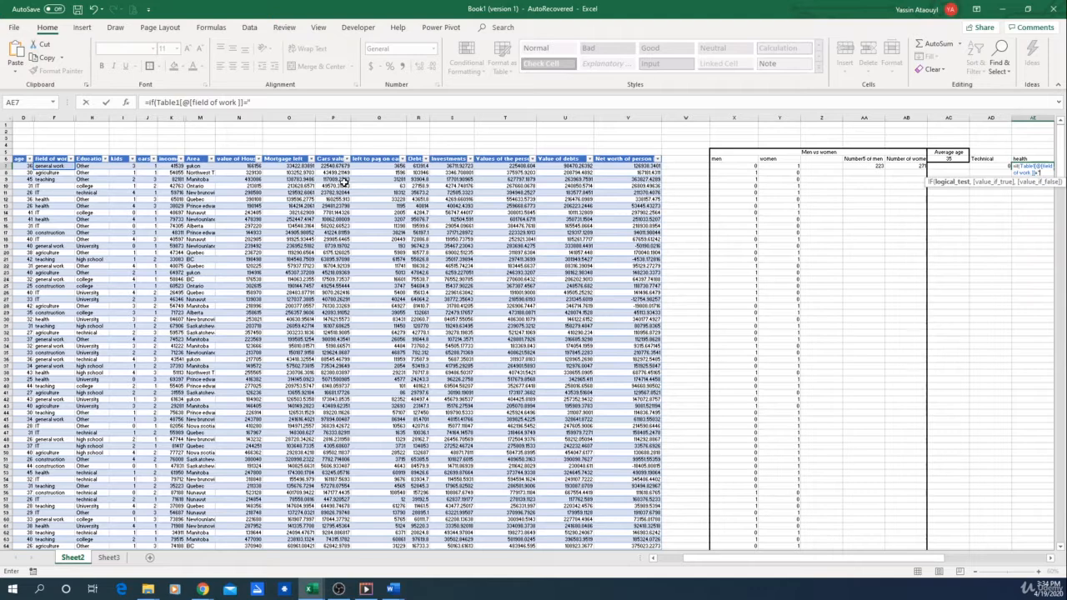
type("\"health\",1,0")
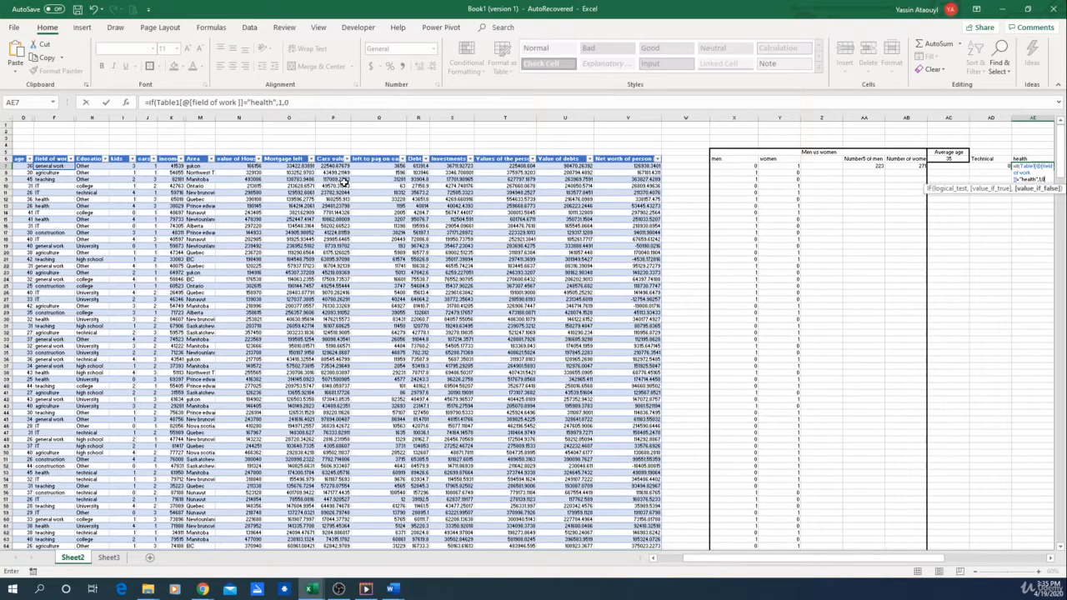
type(")")
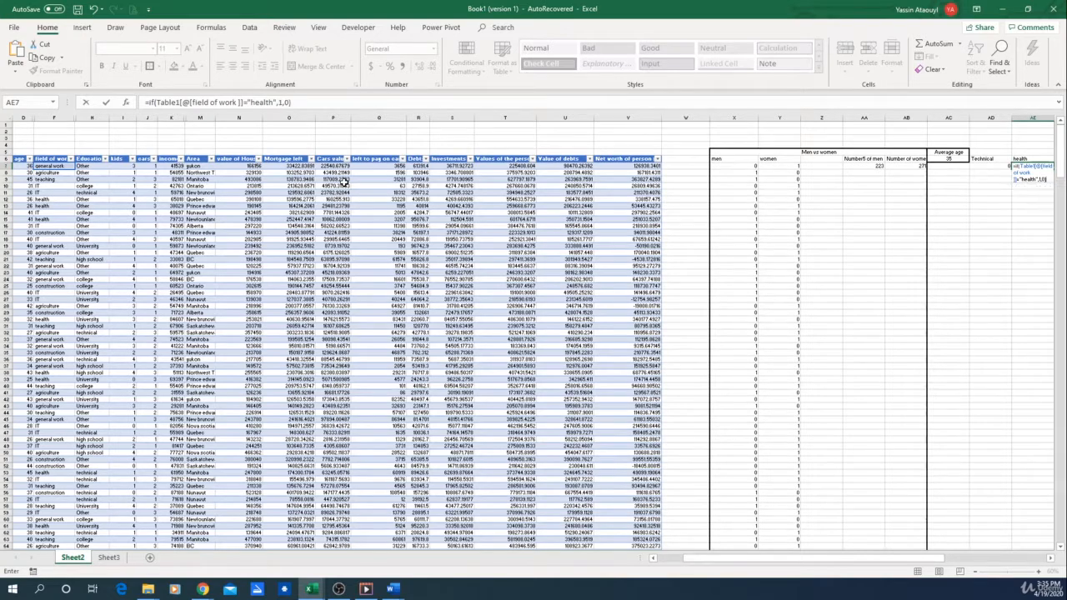
key("Return")
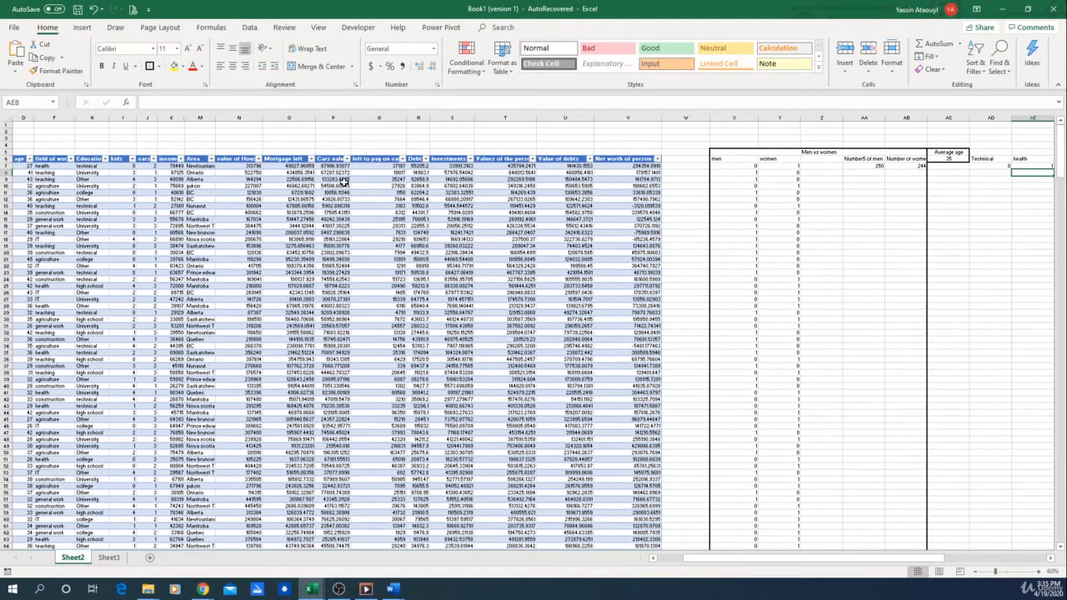
left_click(1040, 166)
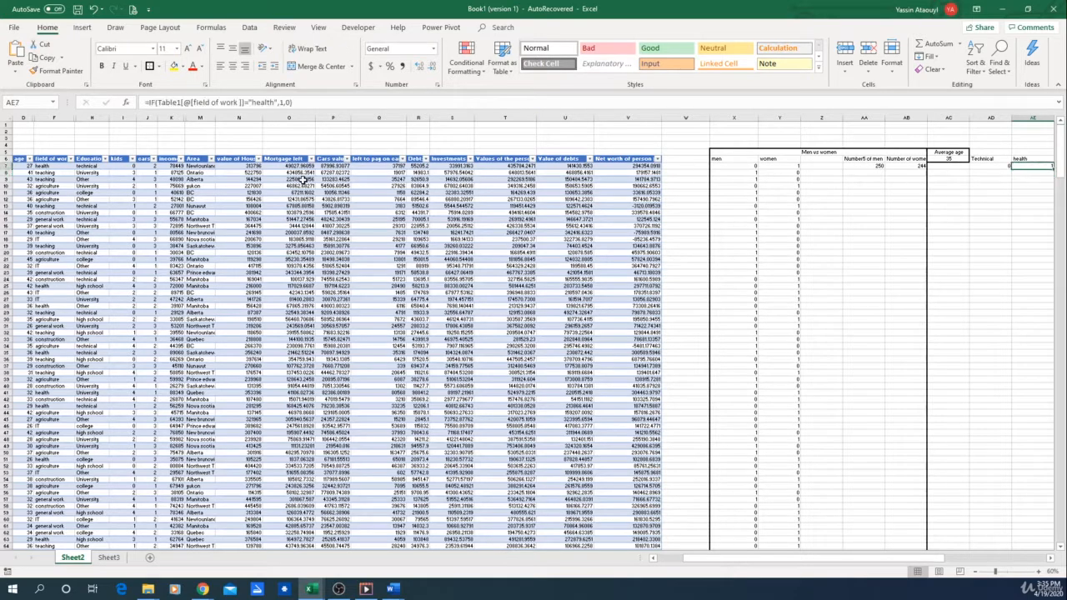
left_click(46, 167)
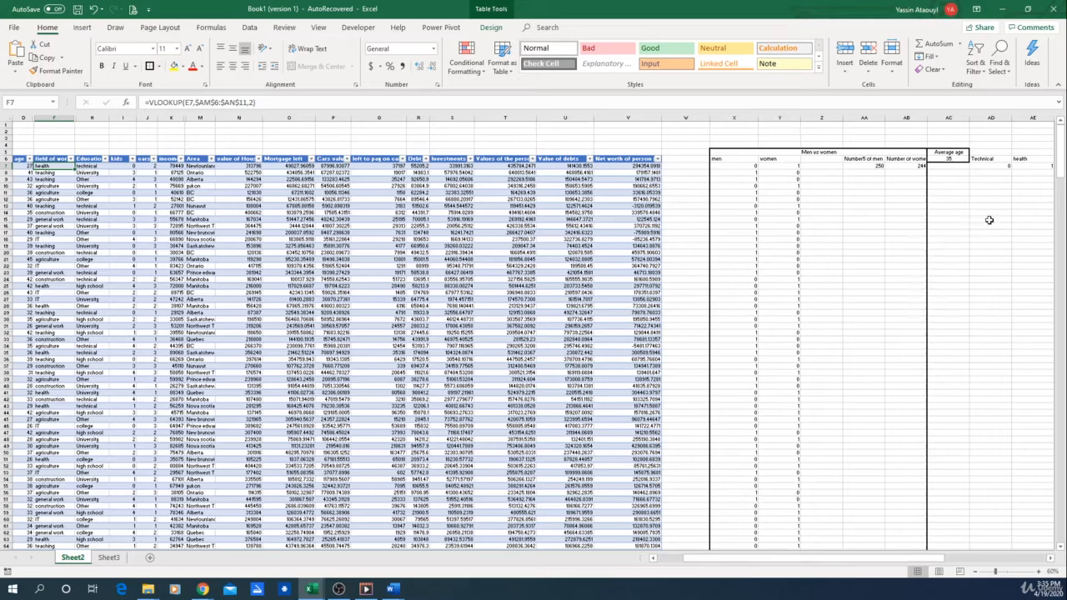
- Enter =IF(Table1[@[field of work ]]="agriculture",1,0) in AF7 under the agriculture heading, accepting the proposed formula correction
left_click(1040, 167)
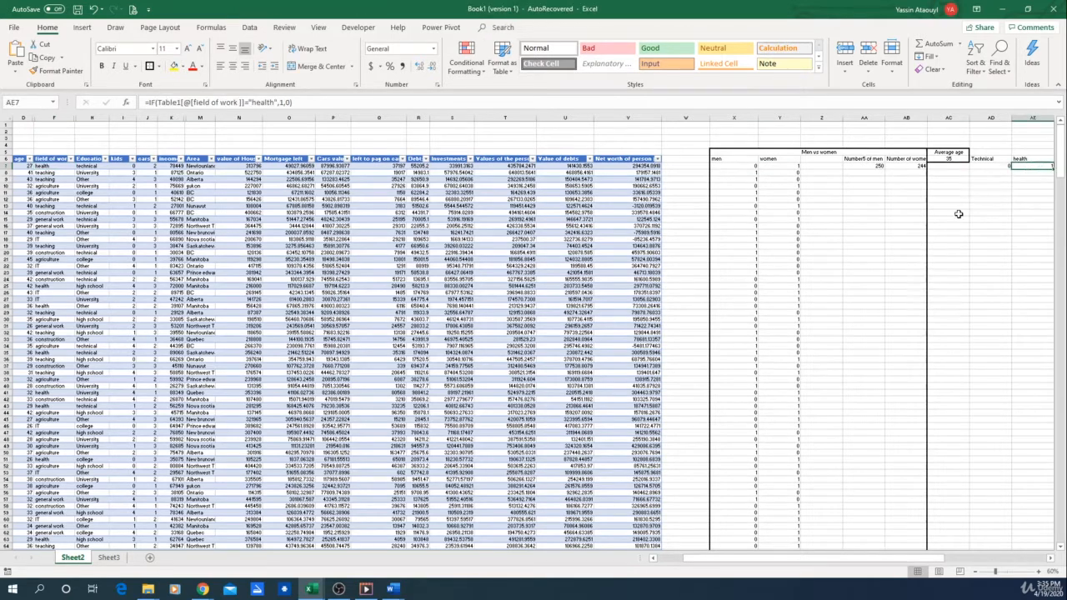
key("Right")
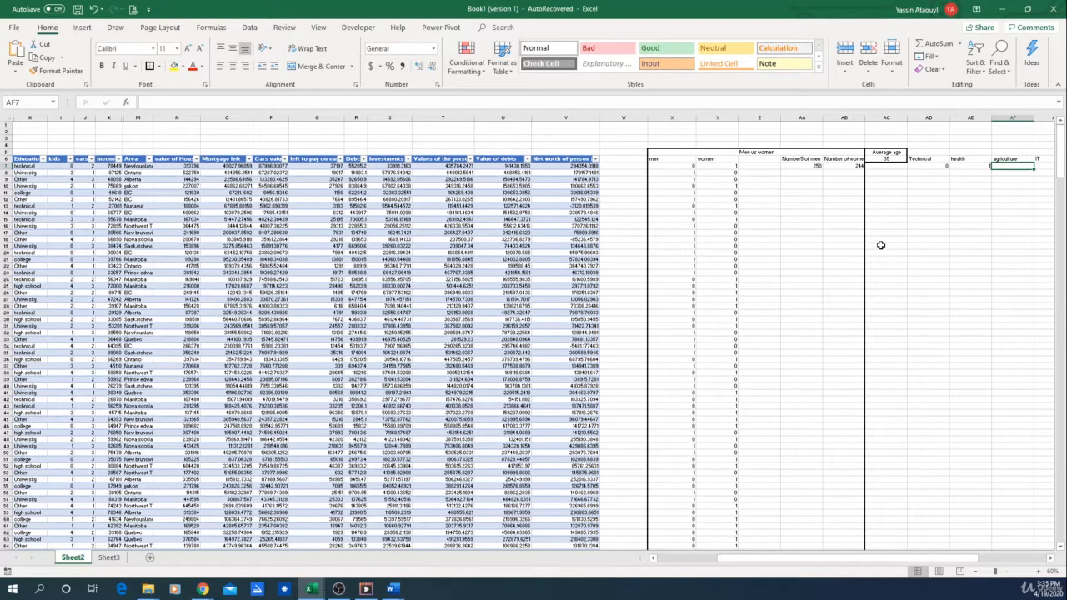
type("=if (")
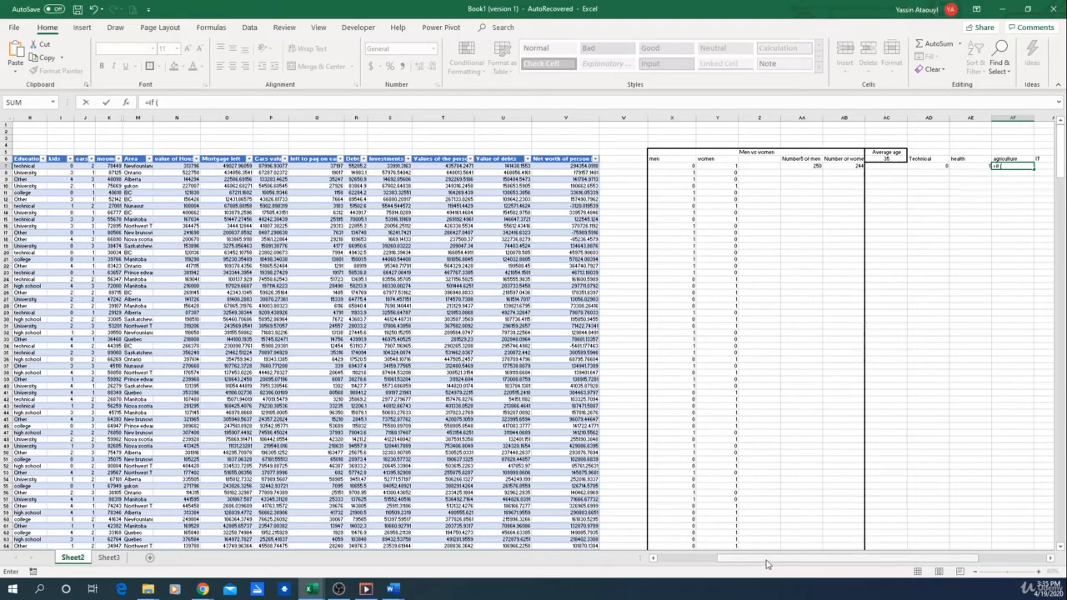
left_click_drag(767, 561, 743, 562)
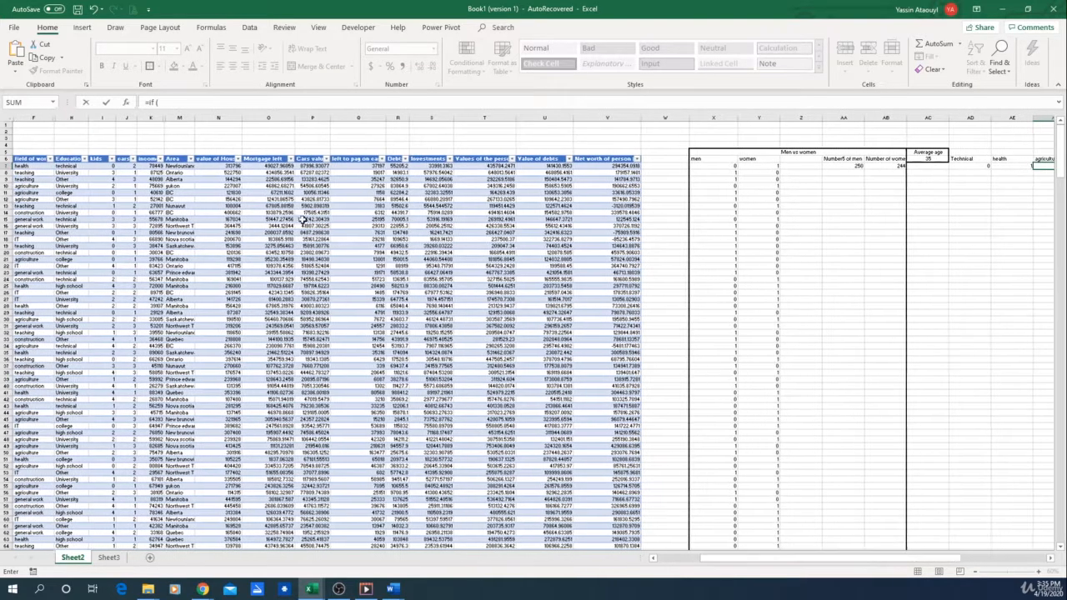
left_click(30, 167)
type("=\"agriculture\",1,0")
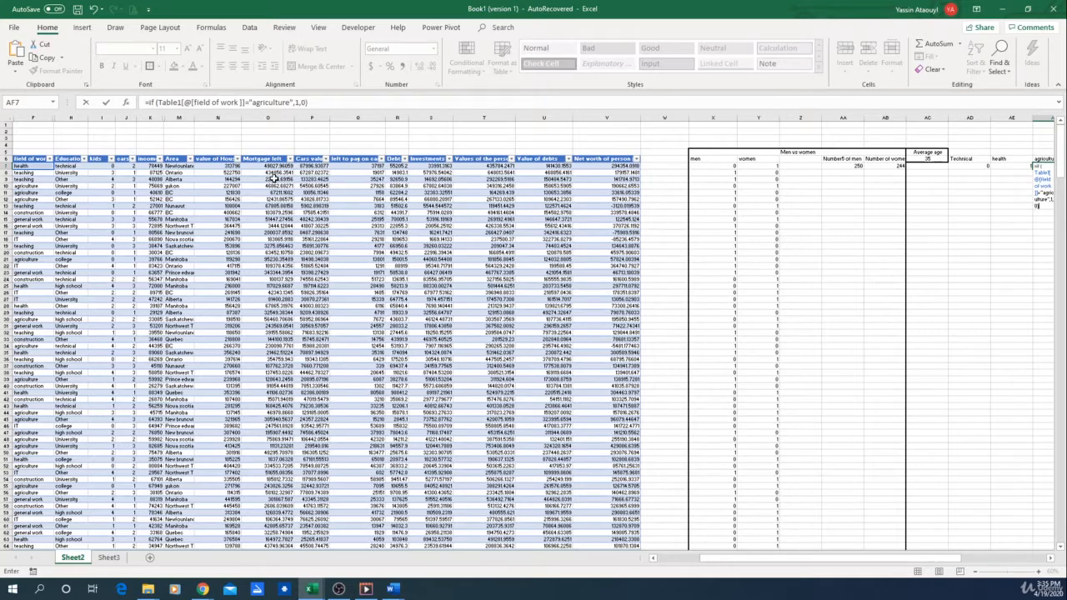
key("Return")
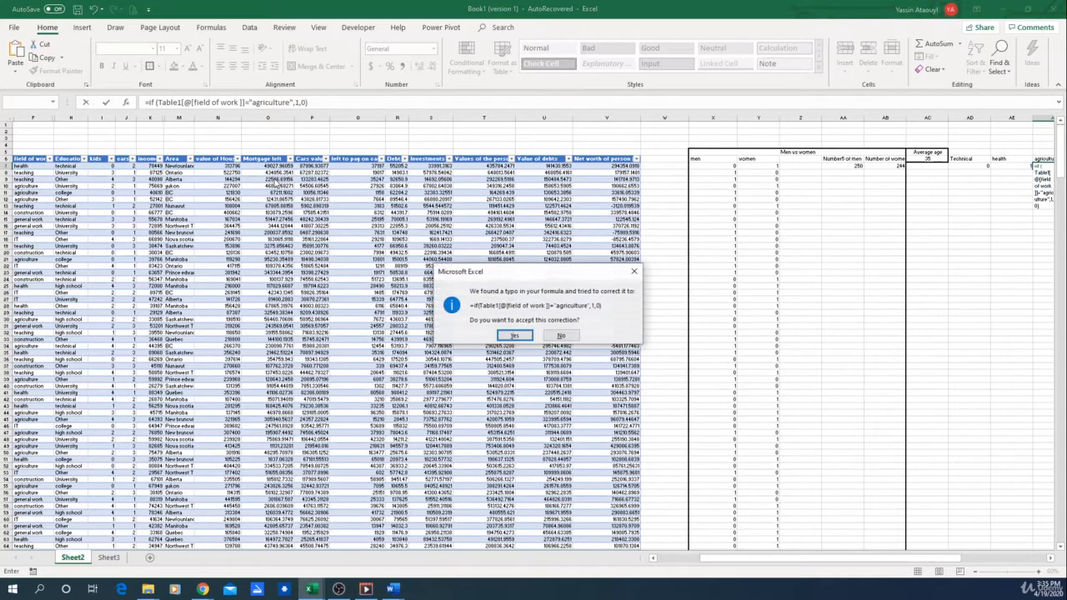
left_click(514, 336)
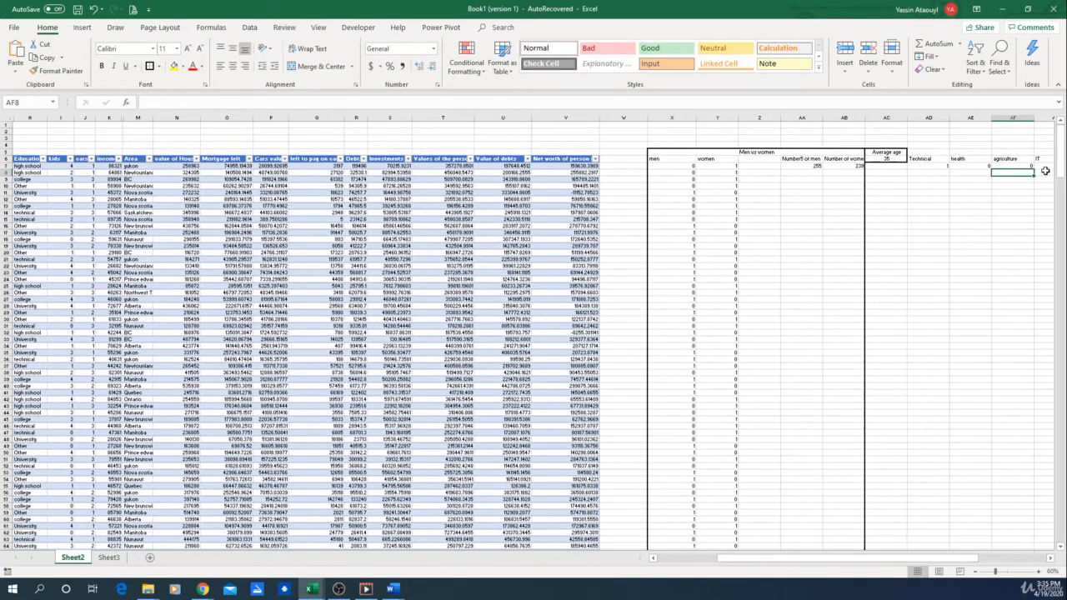
- Reuse the formula text of AF7 in AG7 under the IT heading, changing the tested field of work to "IT"
left_click(1045, 171)
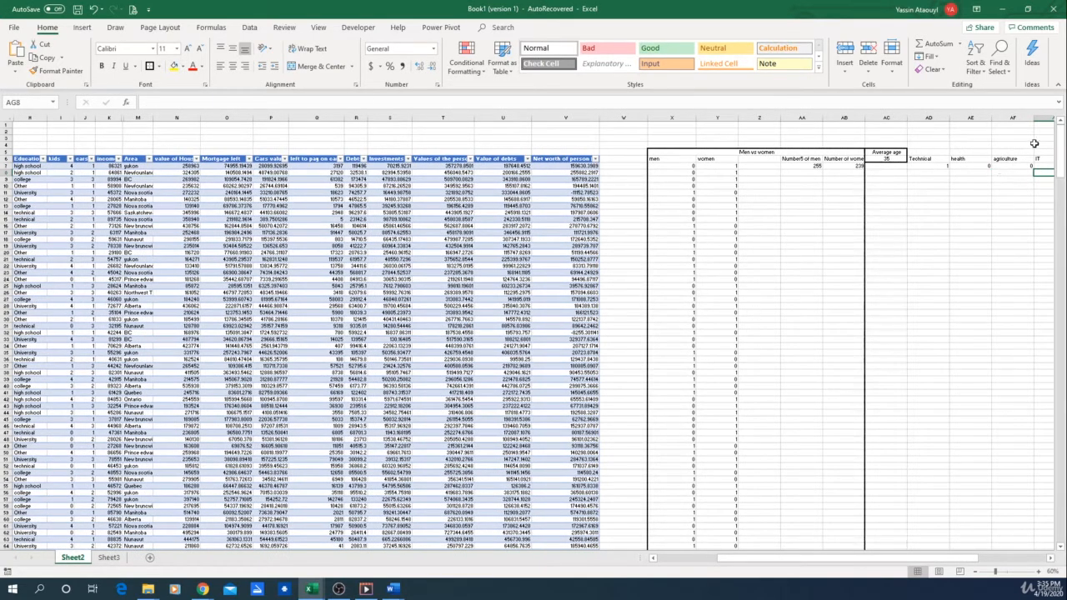
left_click(1021, 167)
left_click_drag(290, 102, 143, 101)
key("ctrl+c")
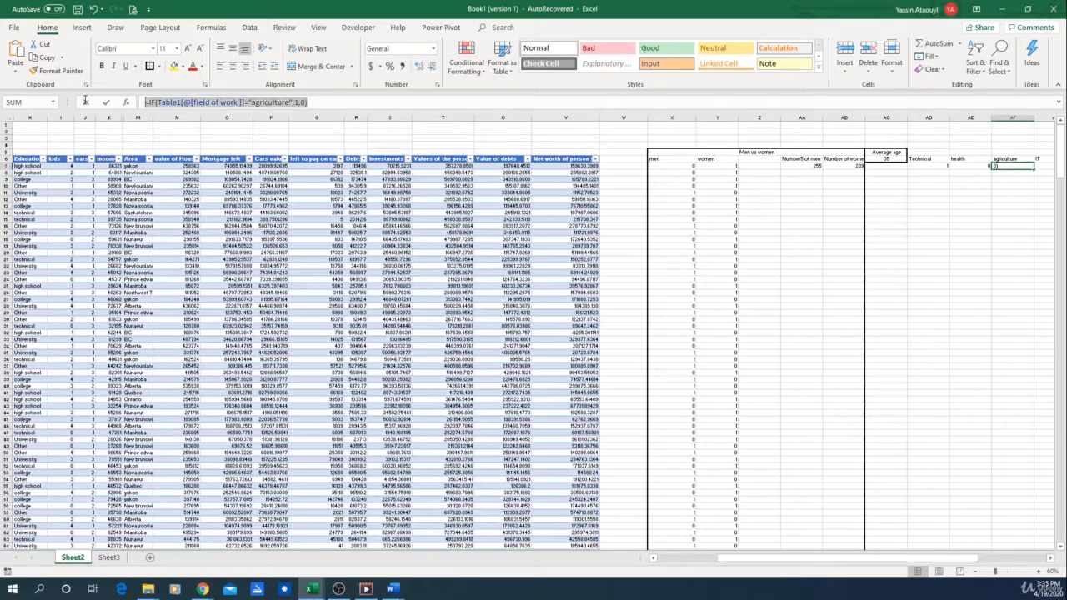
left_click(106, 102)
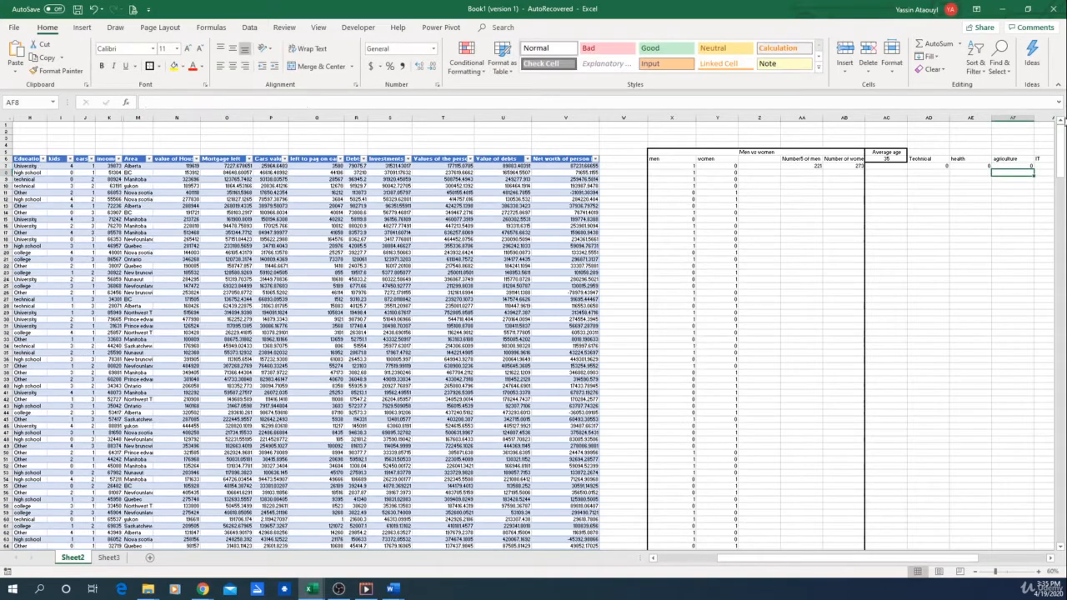
left_click(1043, 168)
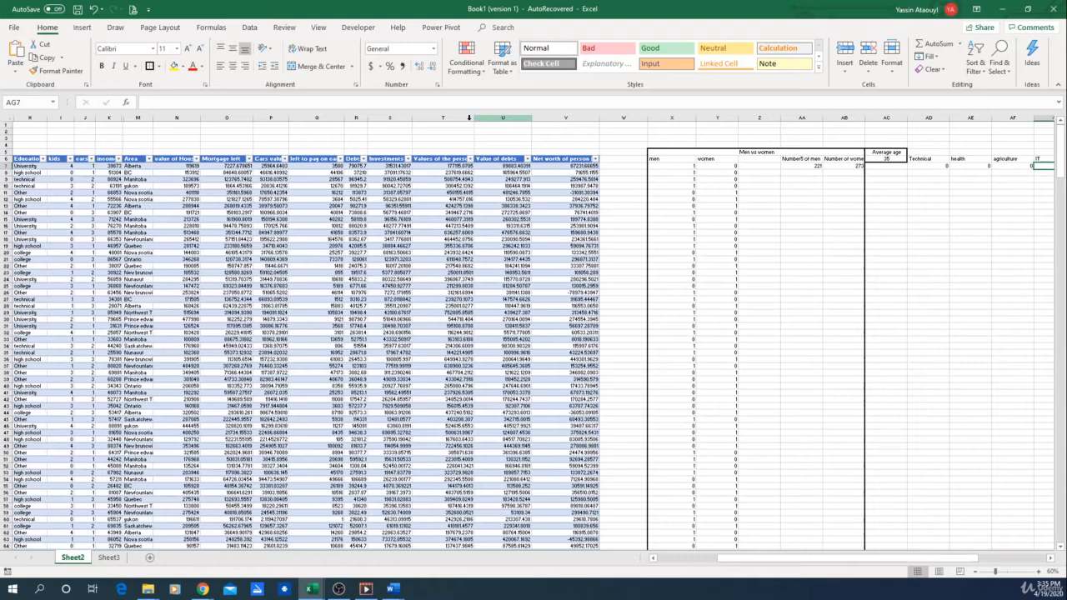
left_click(363, 101)
key("ctrl+v")
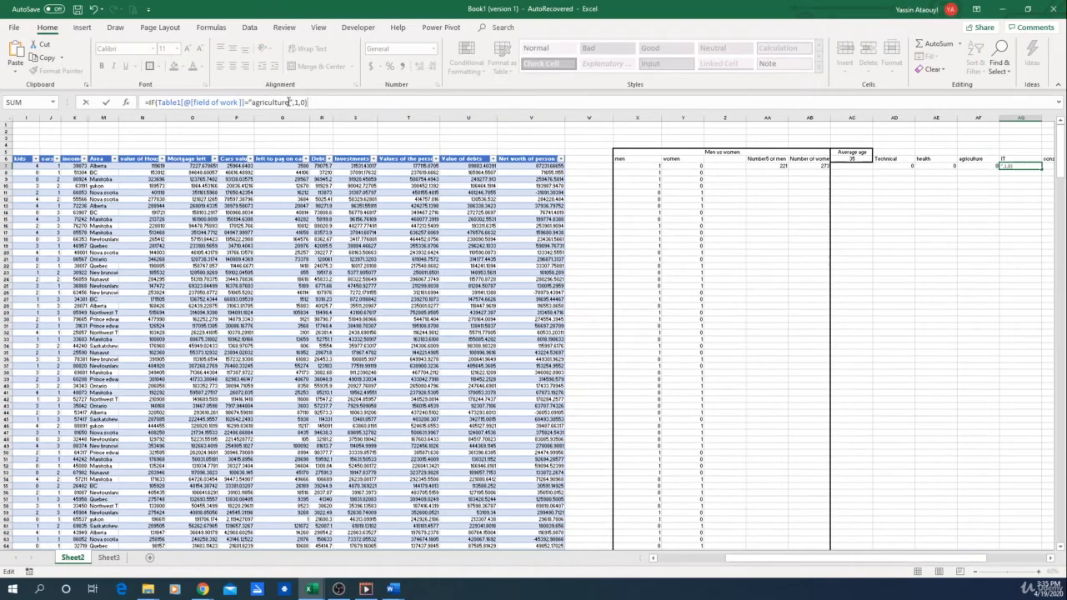
left_click_drag(288, 101, 251, 101)
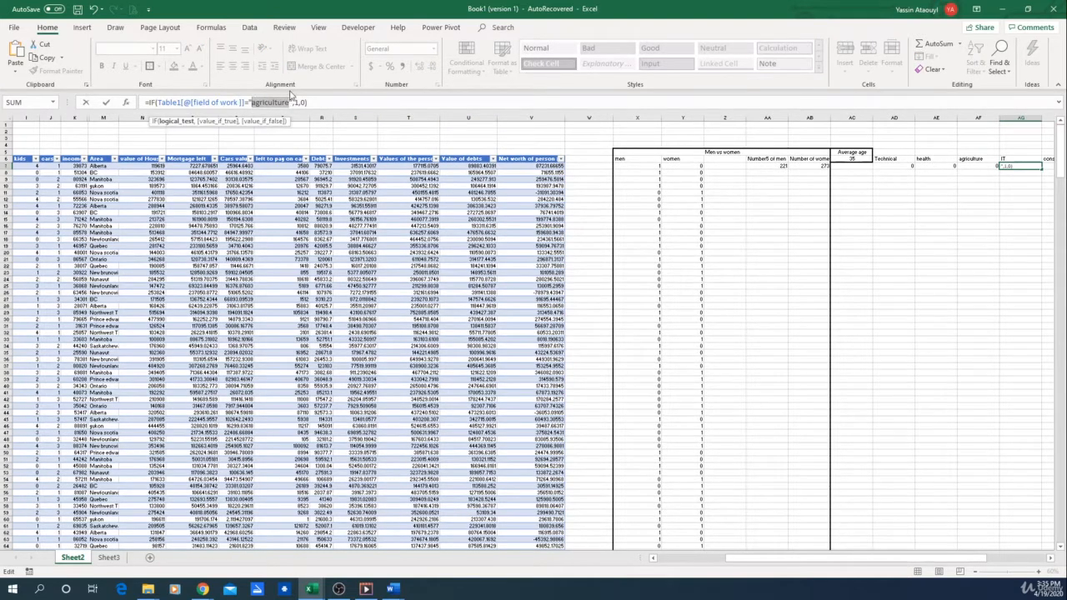
type("IT")
key("Return")
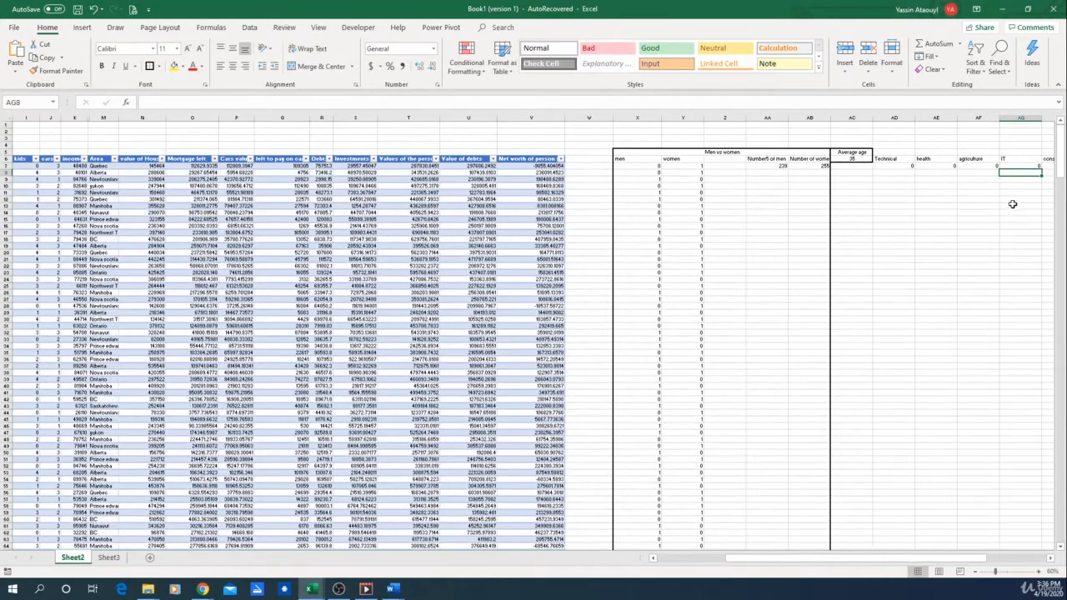
- Reuse the formula text of AG7 in AH7 under the construction heading, changing the tested field of work to "construction"
key("Up")
key("Right")
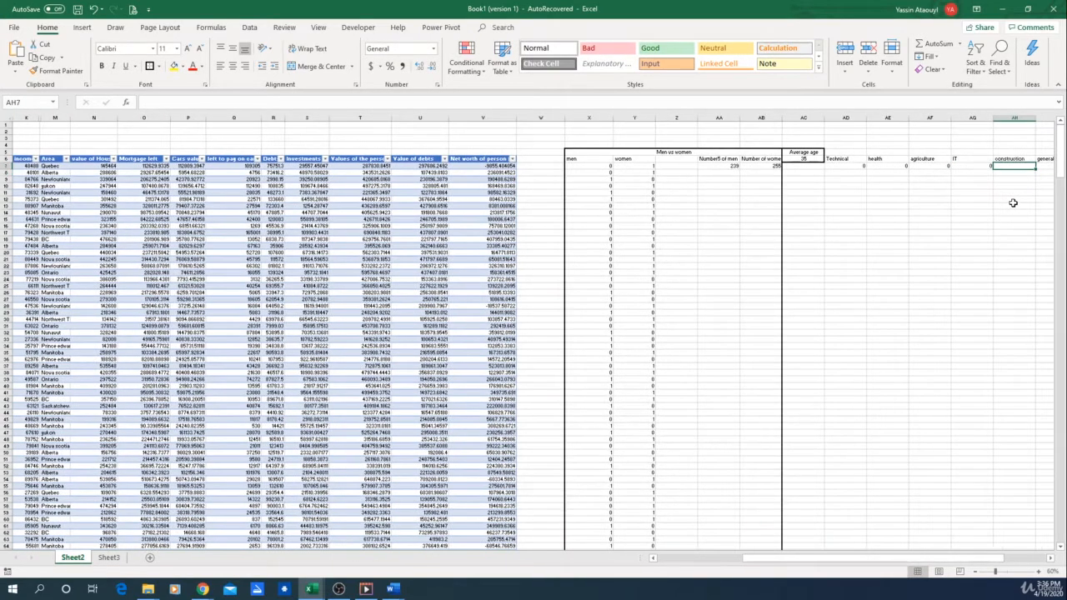
left_click(969, 166)
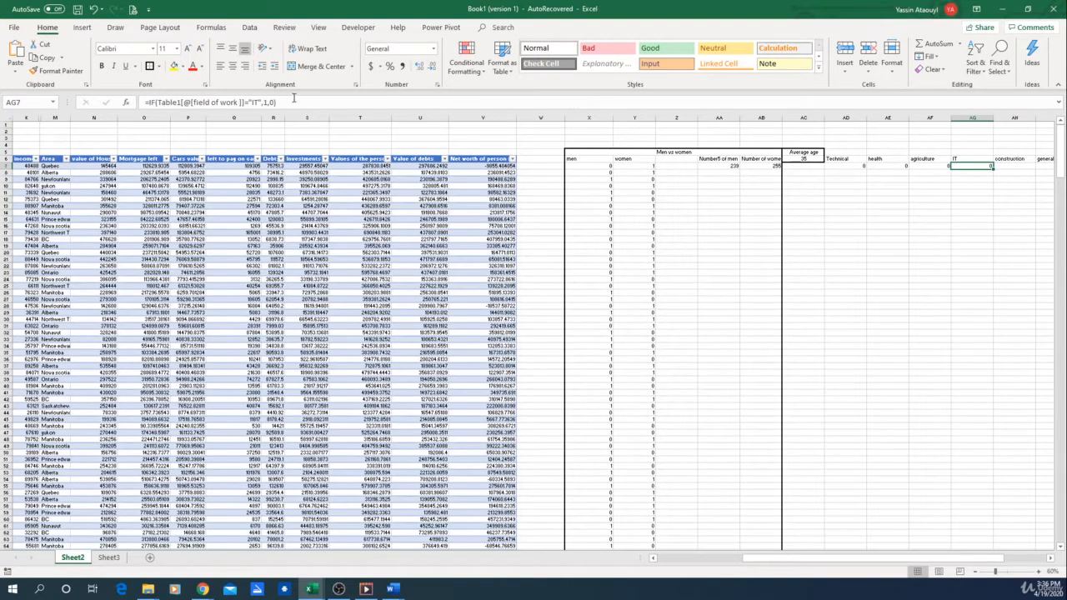
left_click_drag(294, 97, 143, 100)
key("ctrl+c")
key("Return")
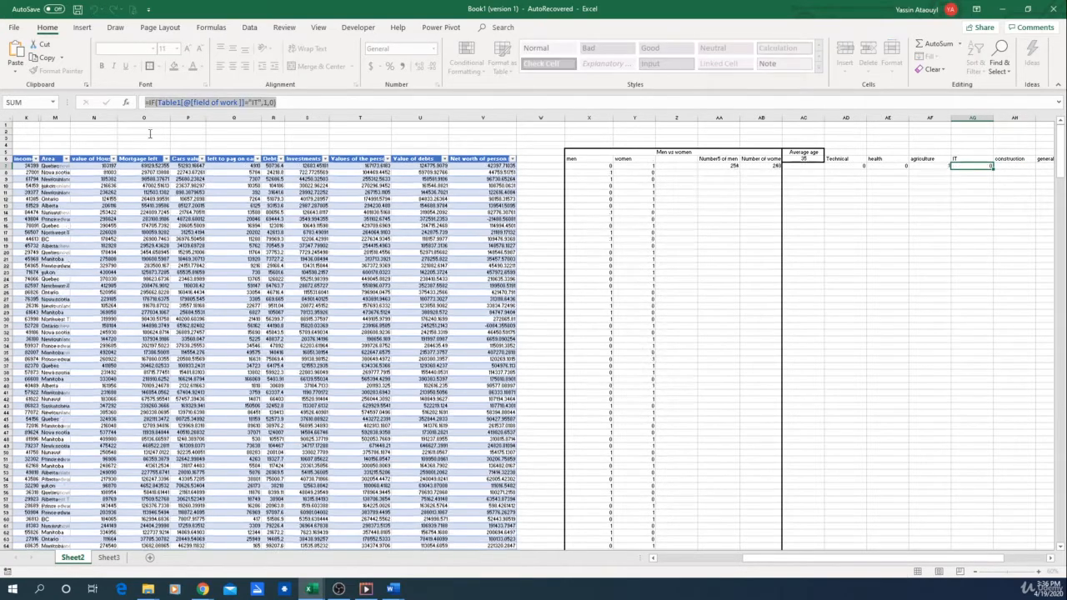
left_click(1010, 171)
left_click(1010, 166)
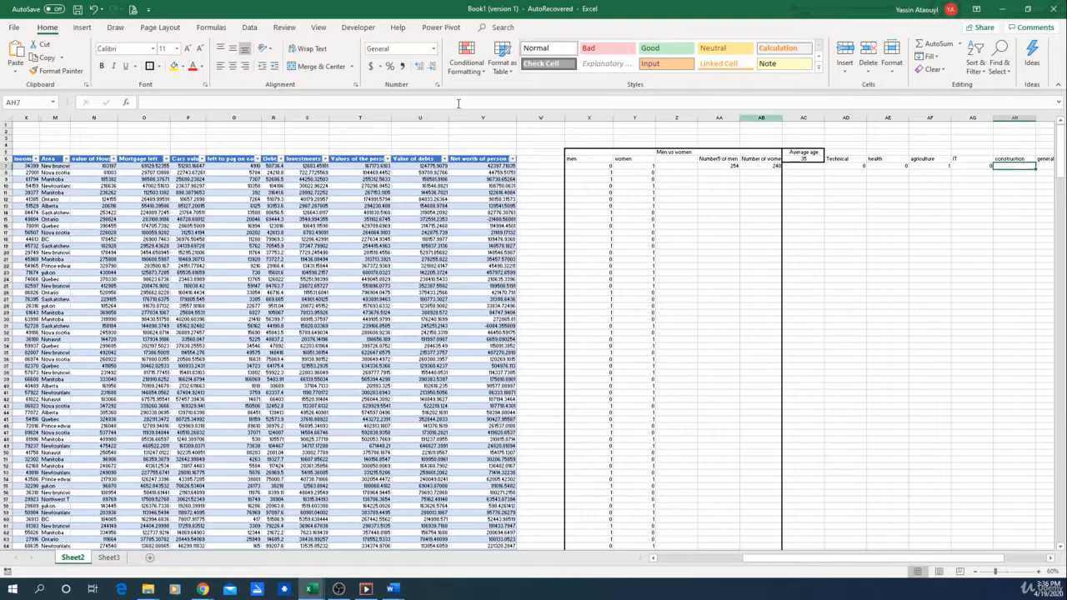
left_click(236, 100)
key("ctrl+v")
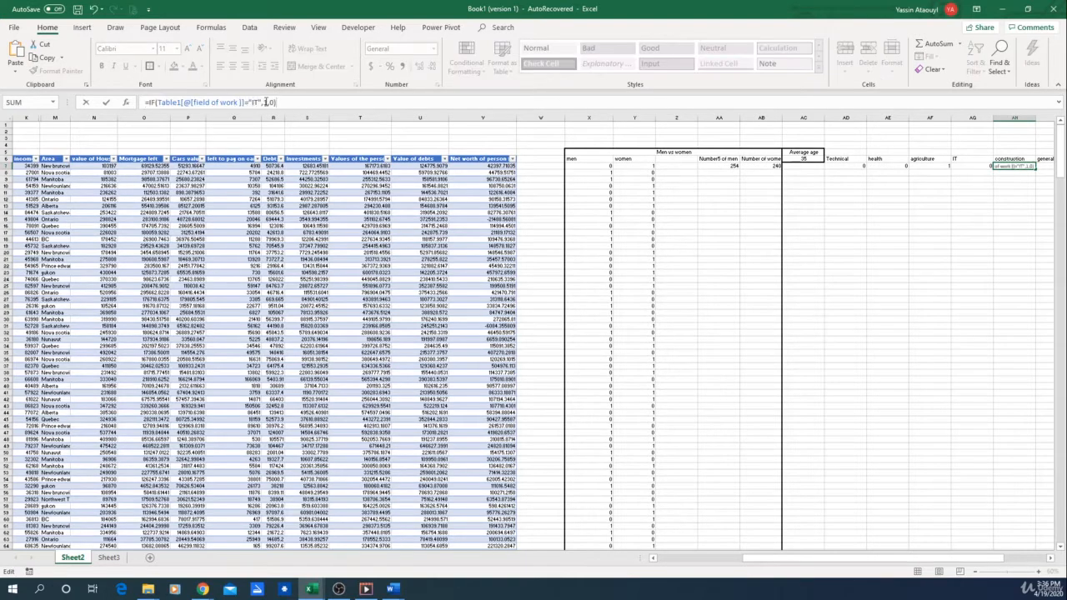
type("constr")
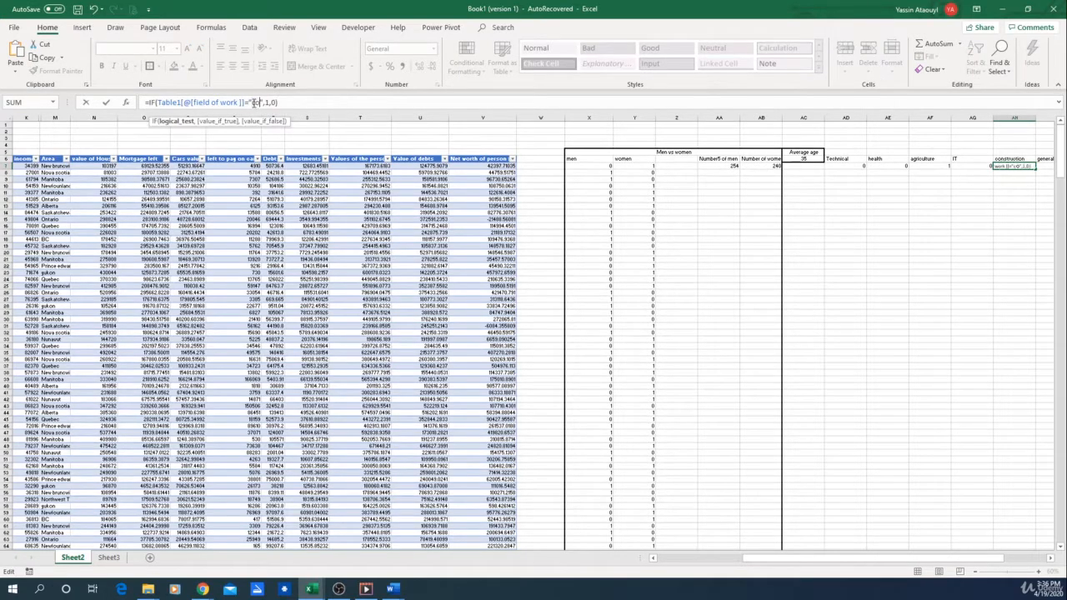
type("uction")
key("Return")
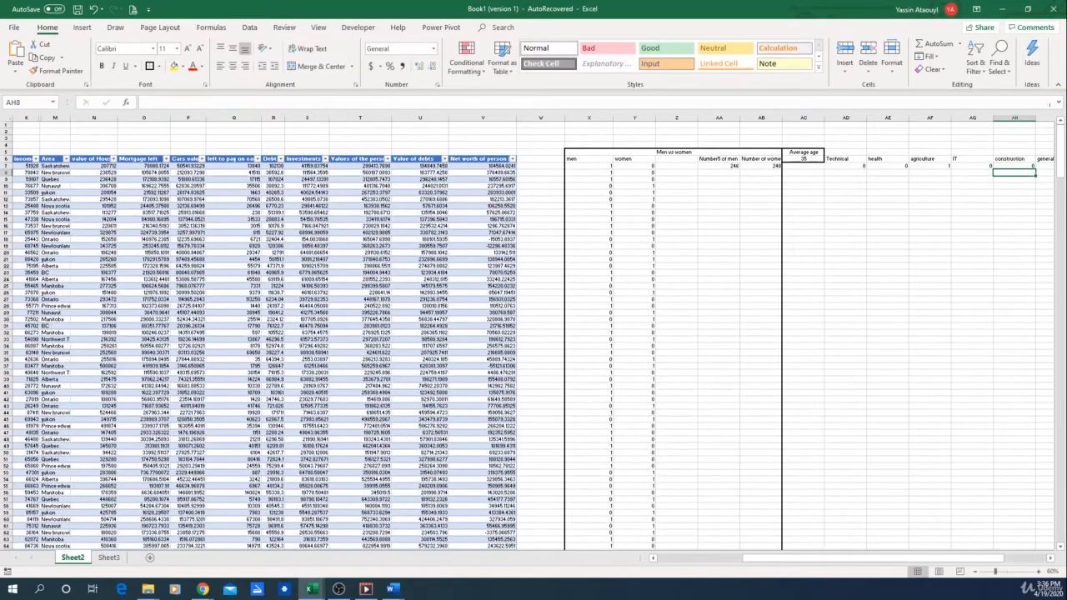
- Reuse the formula text of AH7 in AI7 under the general work heading, changing the tested field of work to "general work"
key("Up")
key("Right")
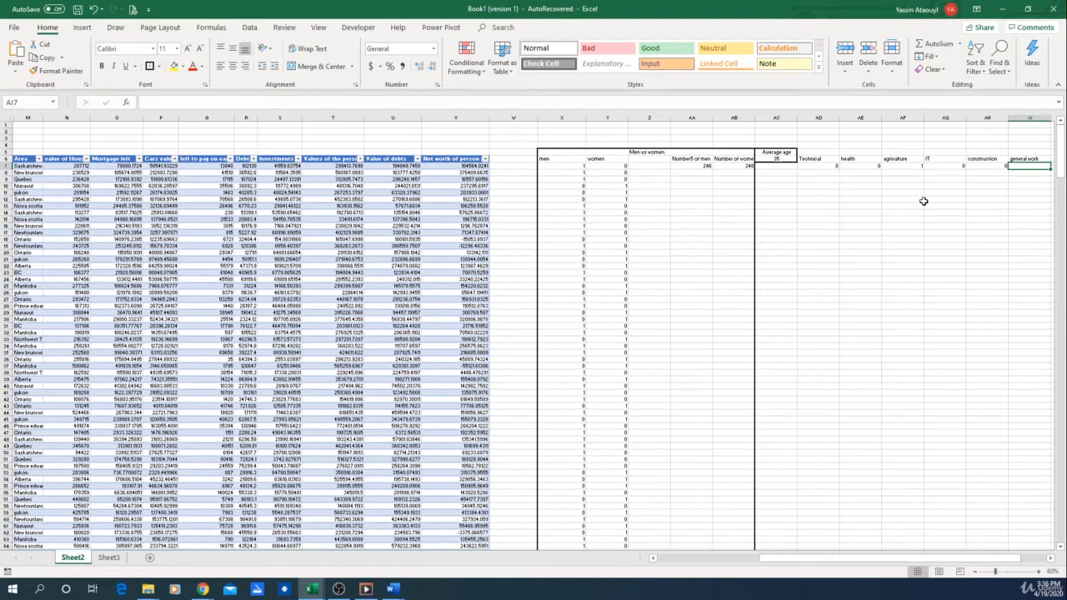
double_click(992, 167)
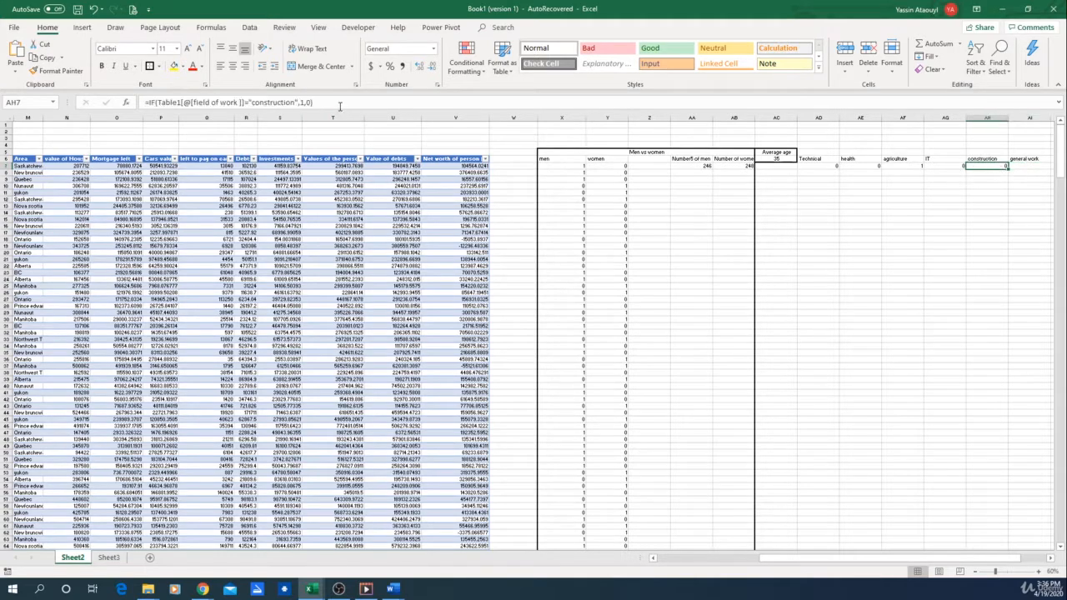
left_click_drag(338, 103, 118, 98)
key("ctrl+c")
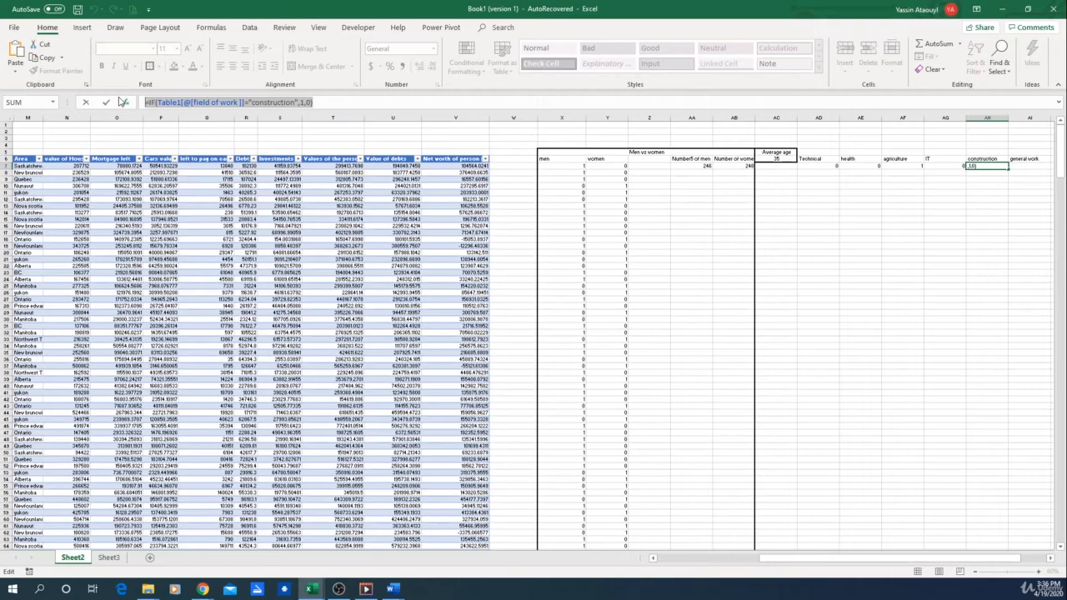
key("Tab")
left_click(174, 103)
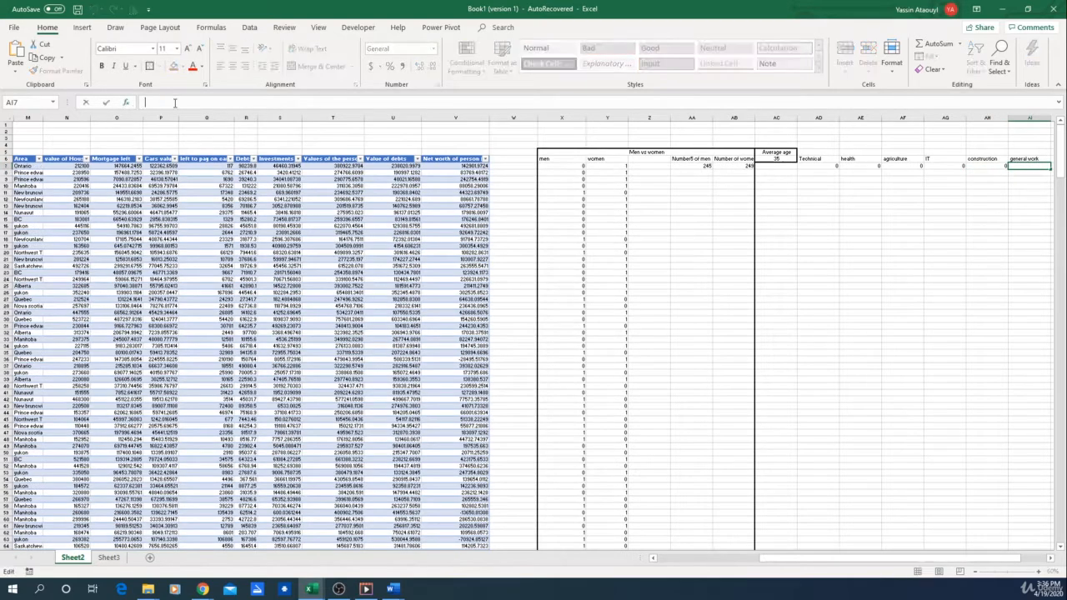
key("ctrl+v")
left_click_drag(294, 101, 249, 103)
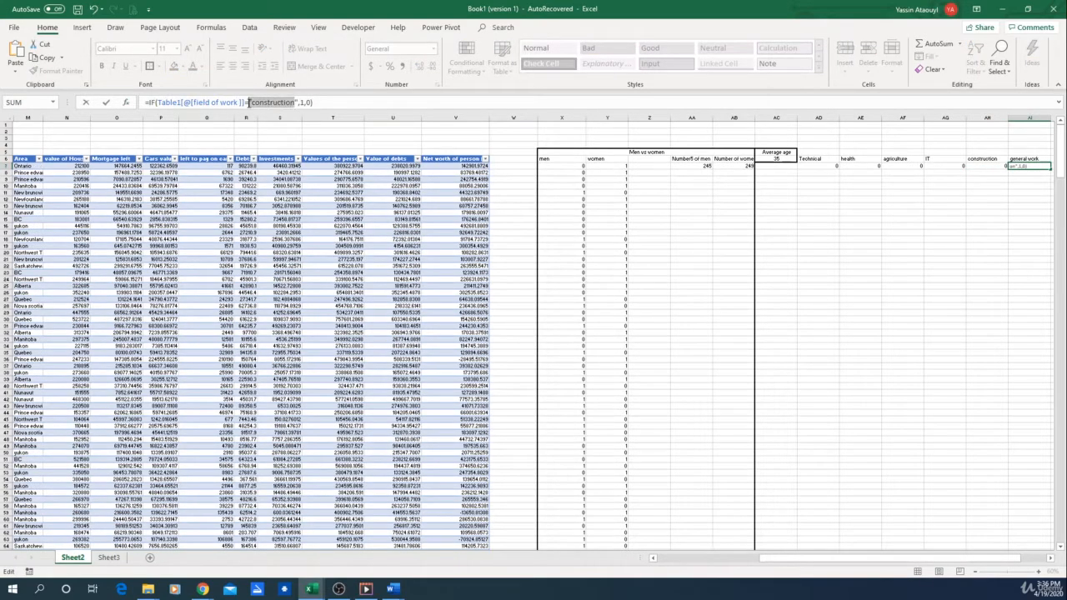
type("\"general wo")
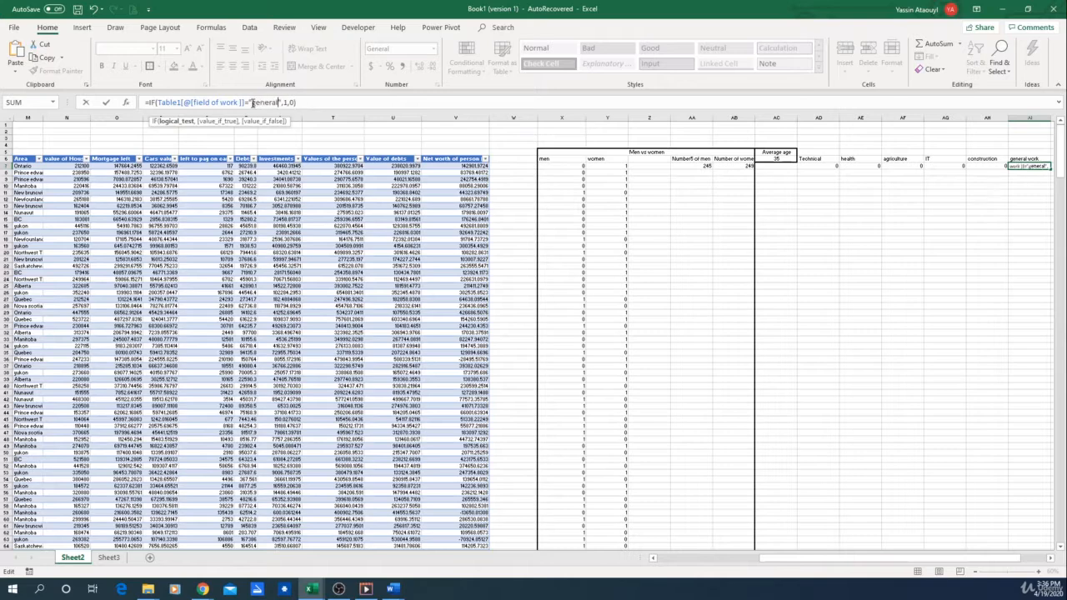
type("rk")
key("Return")
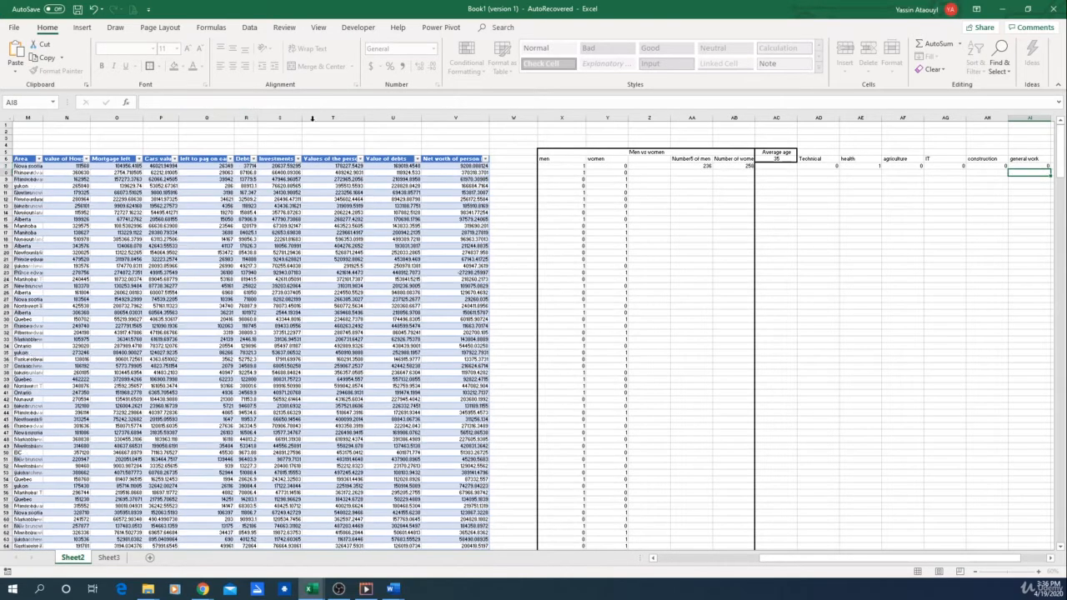
- Fill the six field-of-work formulas in AD7:AI7 down to row 500, the end of the table data
left_click(800, 258)
left_click_drag(830, 166, 909, 542)
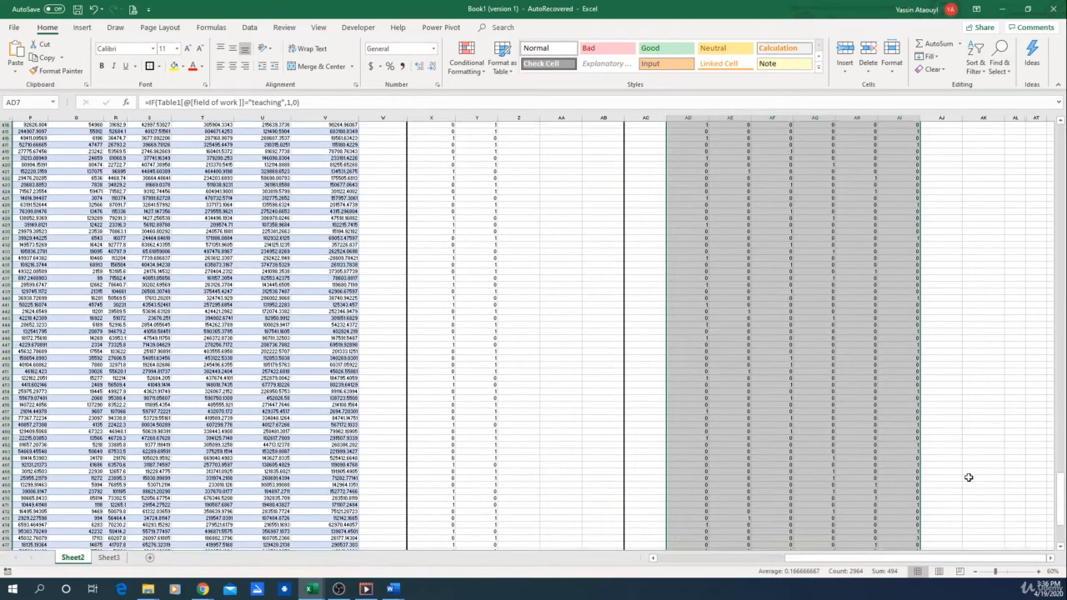
scroll(969, 475, "up", 20)
scroll(969, 472, "up", 20)
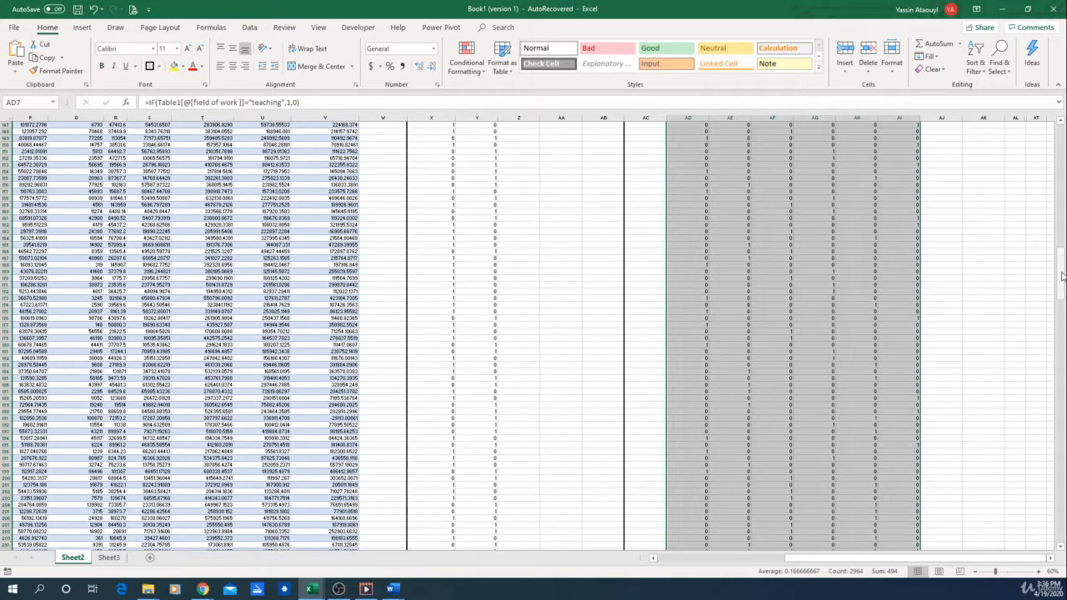
left_click_drag(1061, 275, 1061, 146)
left_click(969, 213)
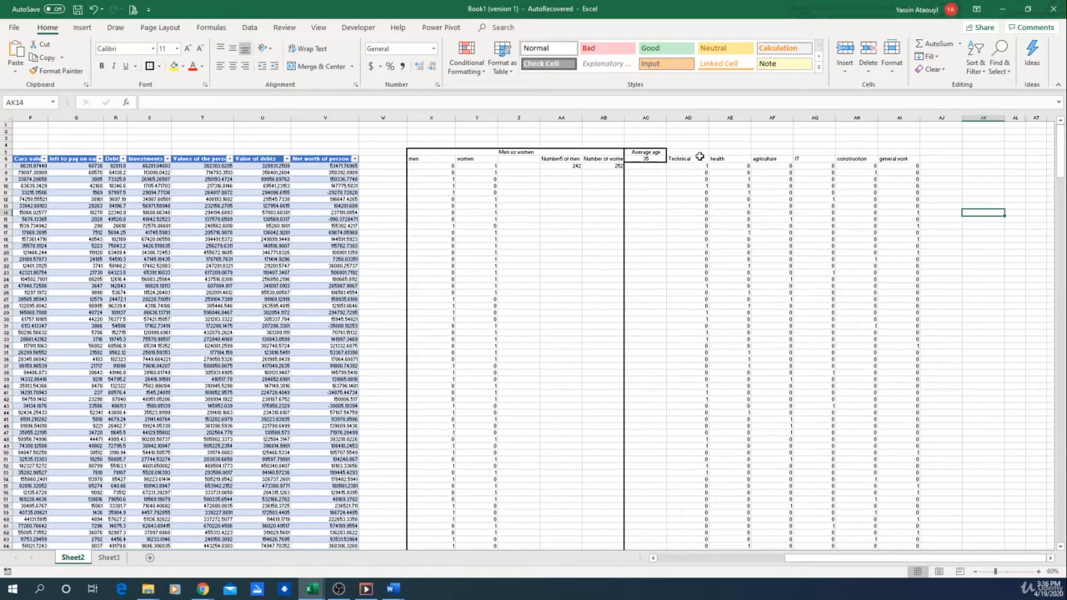
- Rename the Technical heading in AD6 to Teaching
left_click(699, 157)
type("Teaching")
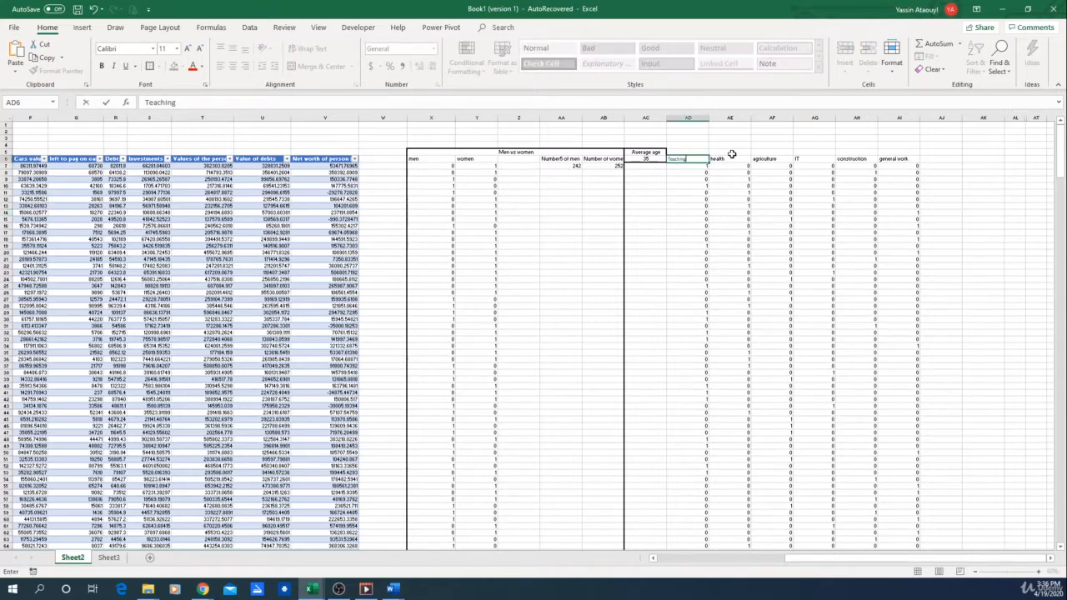
key("Return")
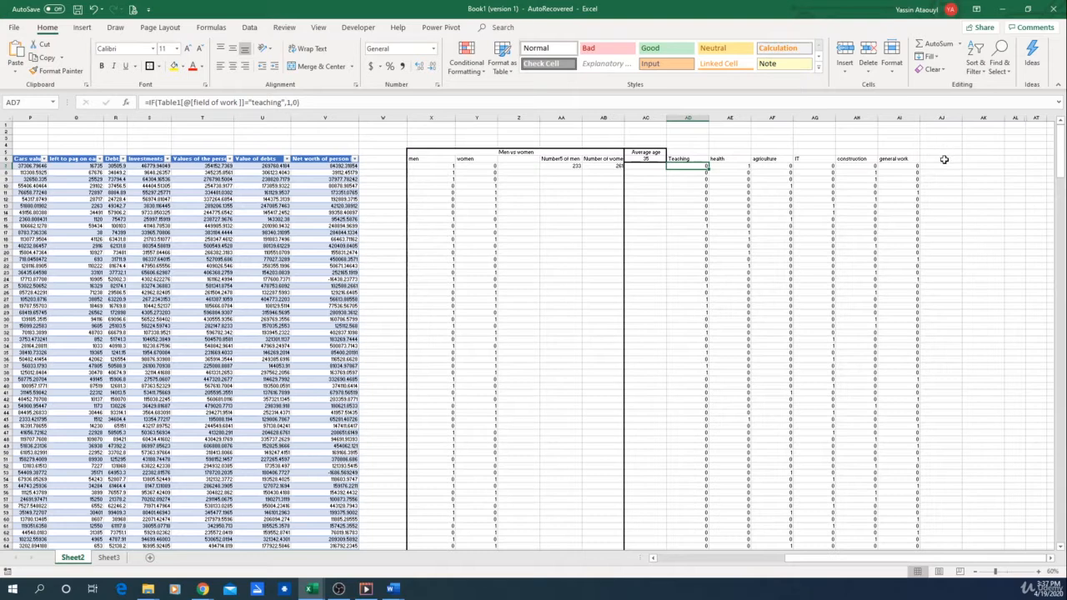
- Copy the men and women count headings with their sums from AA6:AB7 to AJ6:AK7, and check the formula in AJ7
left_click_drag(564, 159, 604, 166)
key("ctrl+c")
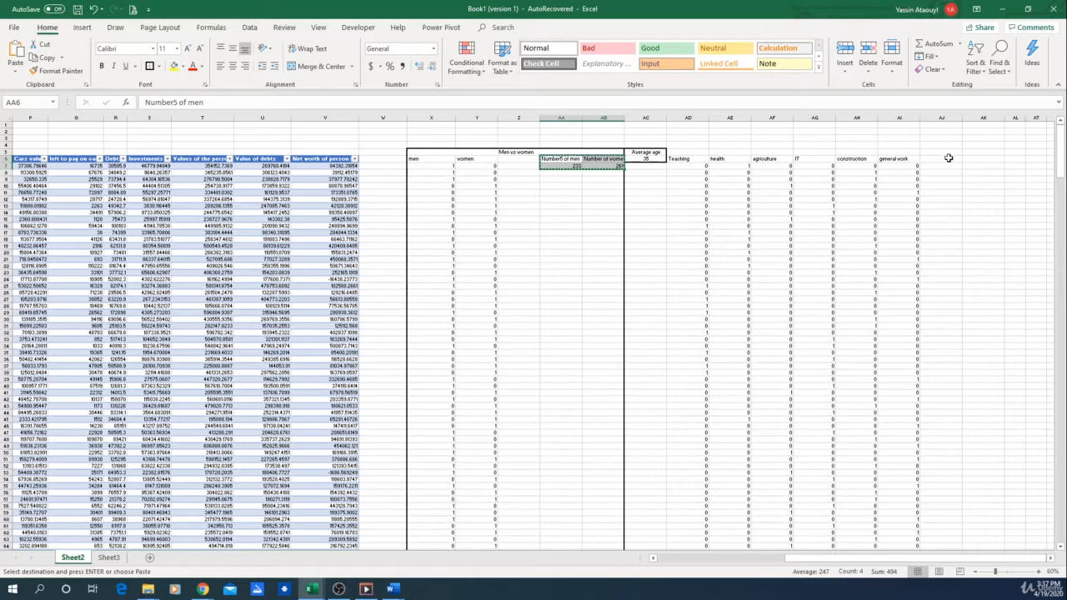
left_click(943, 159)
key("ctrl+v")
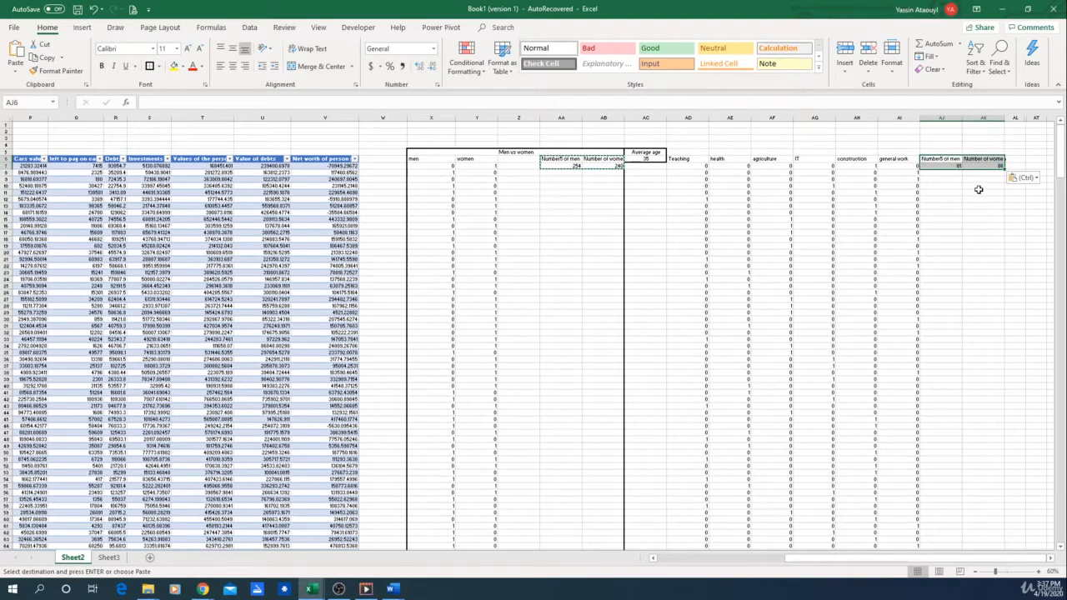
key("Down")
left_click(265, 100)
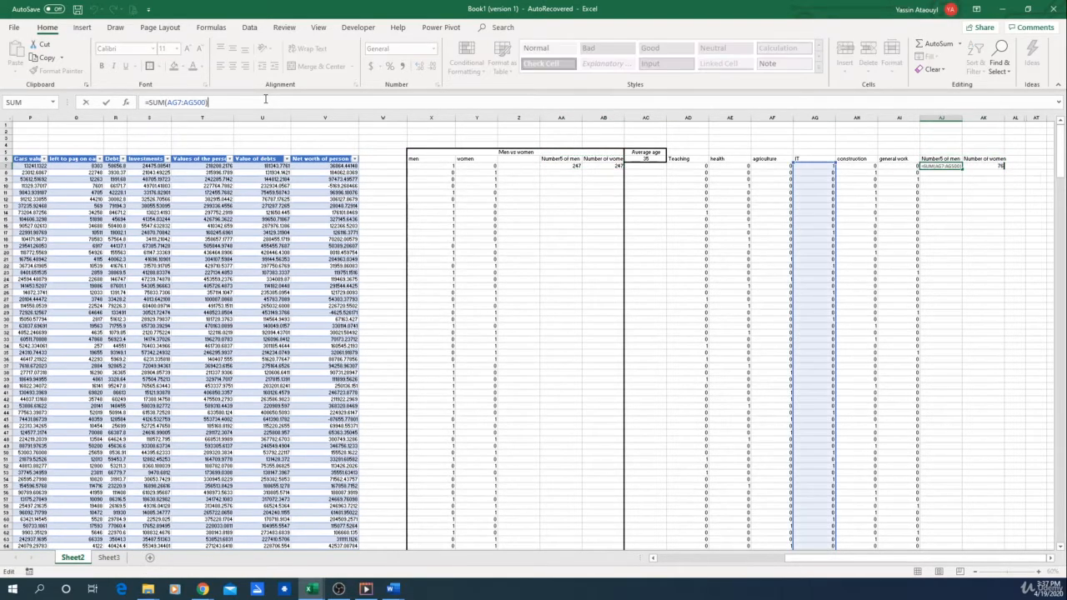
left_click(974, 203)
- Change the copied headings to "Number5 education" in AJ6 and "Number health" in AK6
key("Right")
key("Right")
key("Right")
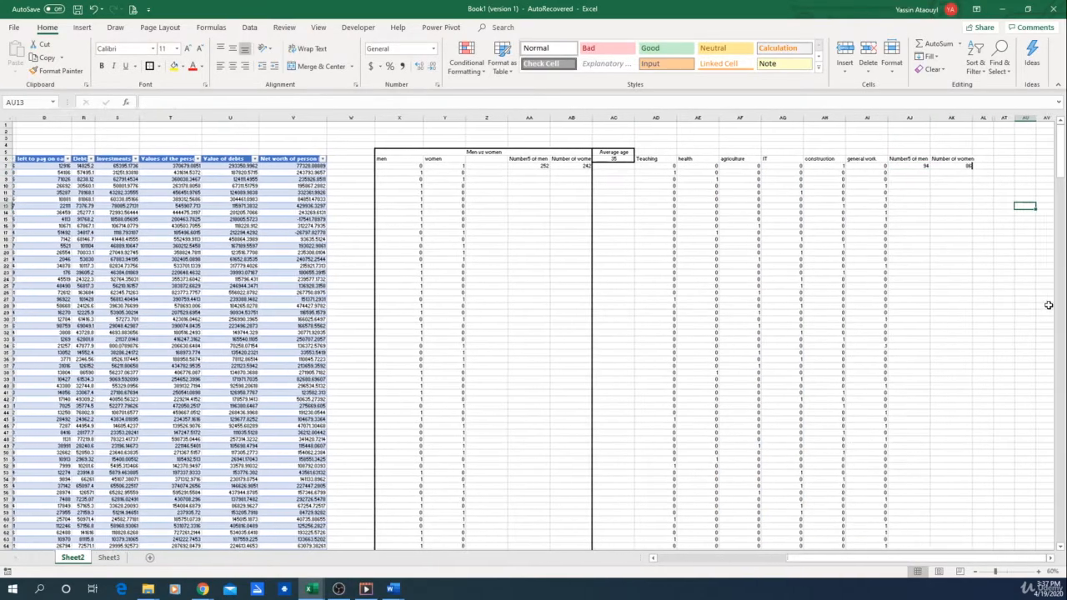
key("Right")
key("Right")
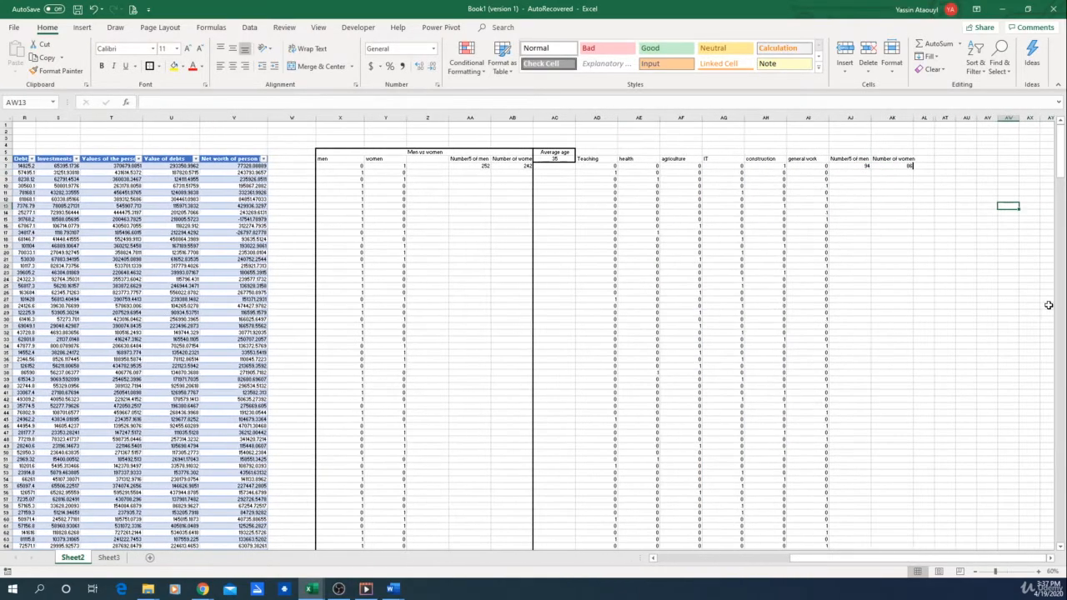
left_click(863, 159)
left_click_drag(203, 102, 182, 101)
type("edu")
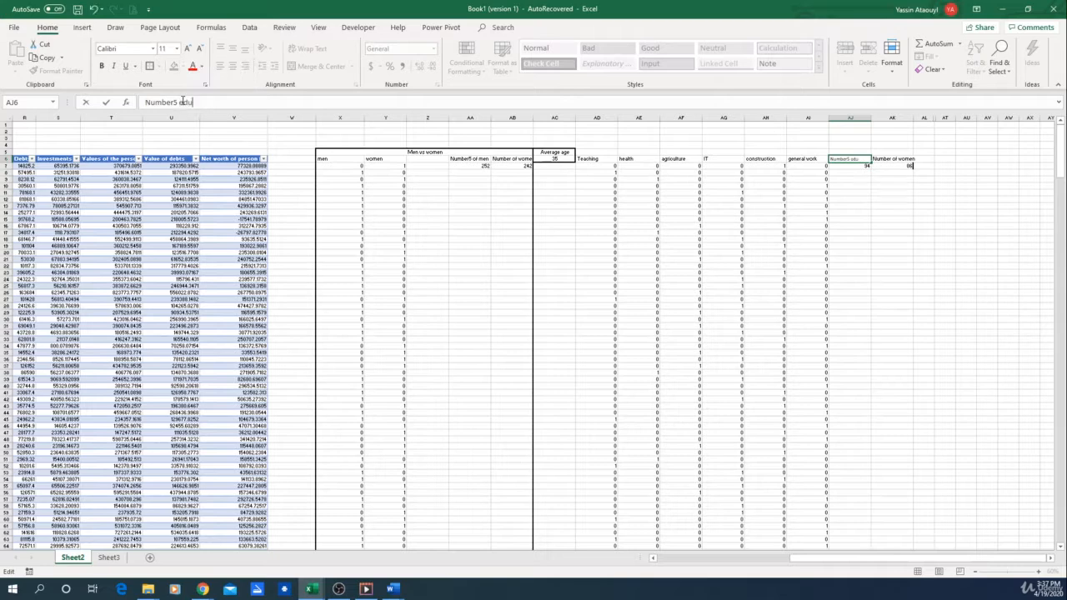
type("cation")
key("Tab")
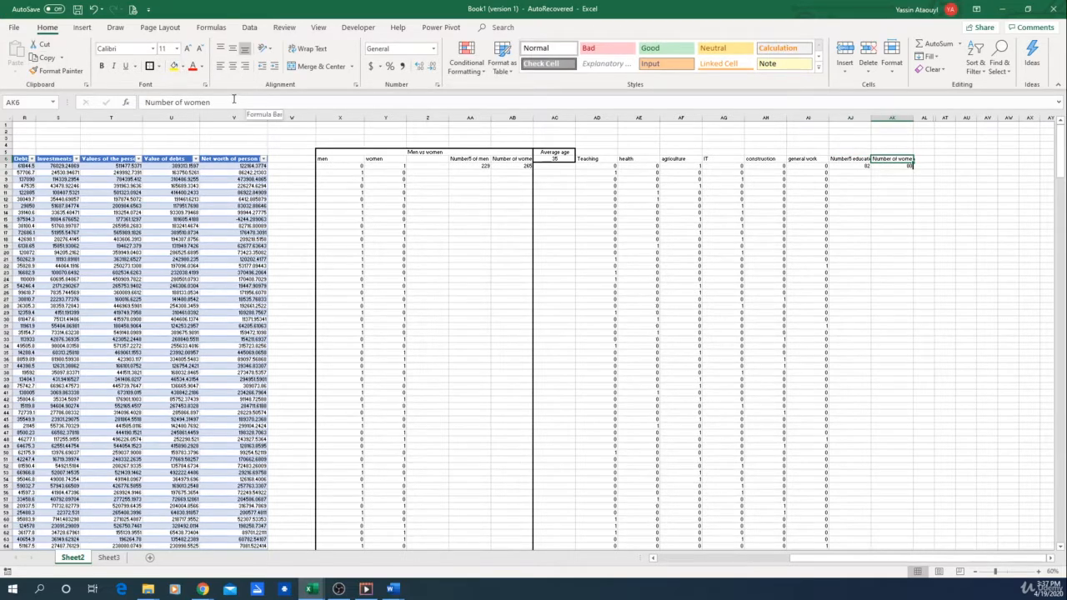
left_click_drag(244, 101, 184, 102)
type("health")
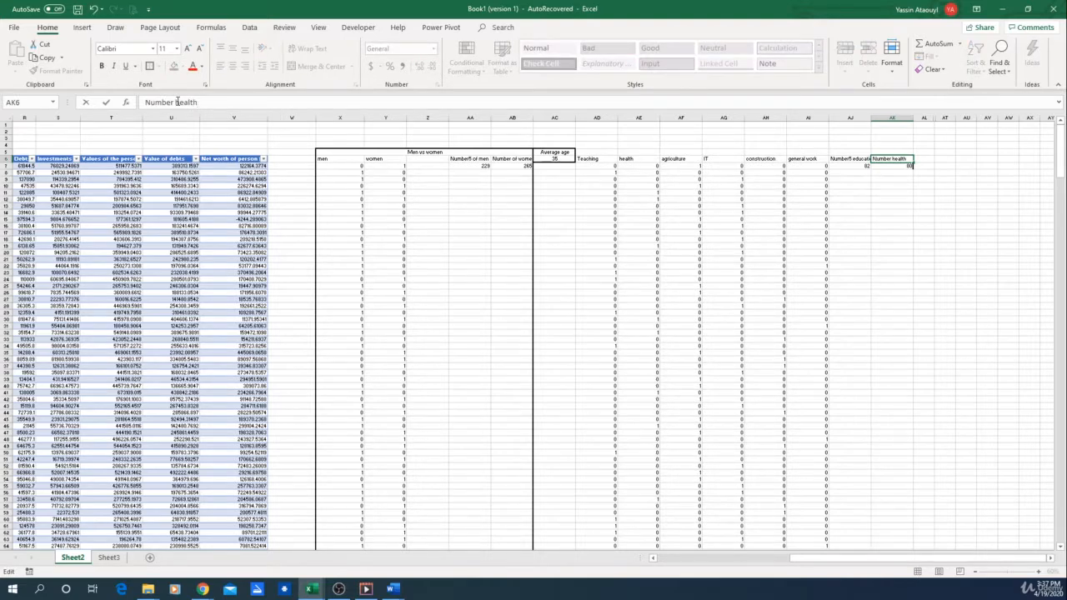
key("Tab")
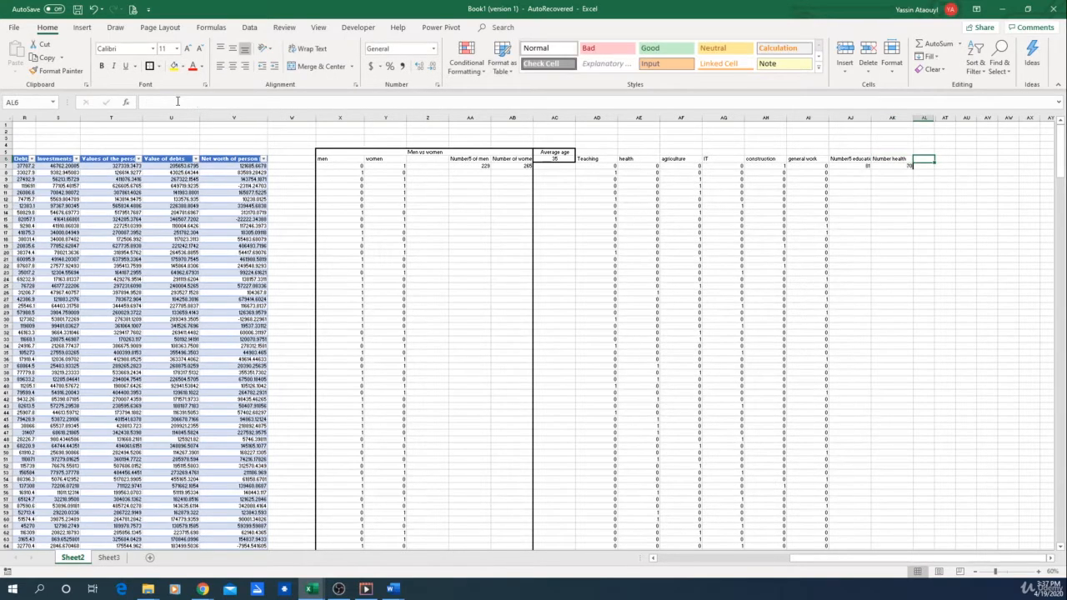
- Enter the headings agriculture, IT, construction and general work in the next visible cells of row 6, starting at AL6
type("agriculture")
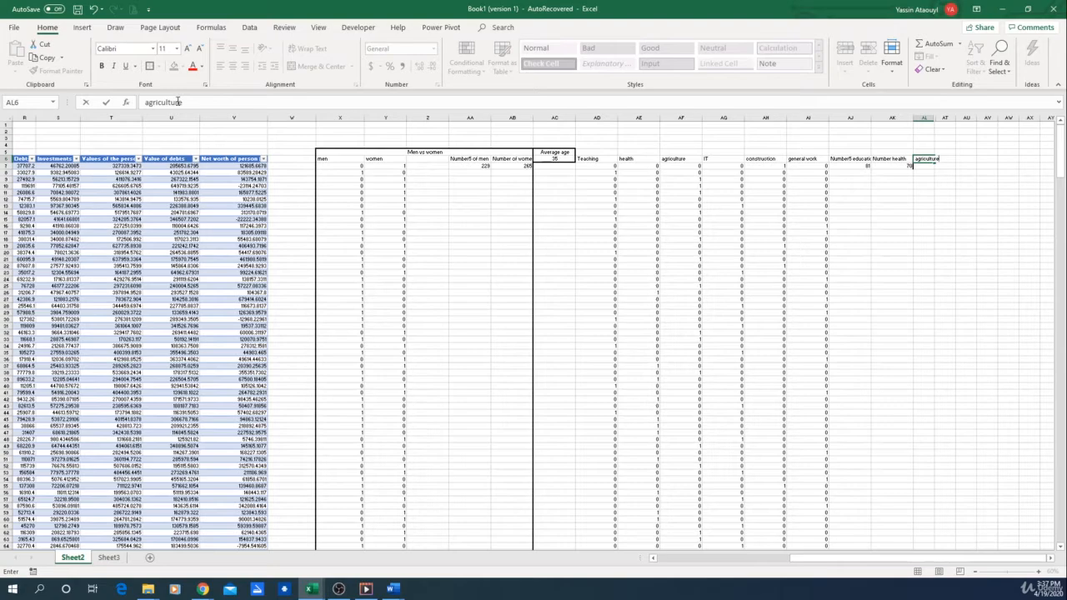
key("Tab")
type("IT")
key("Tab")
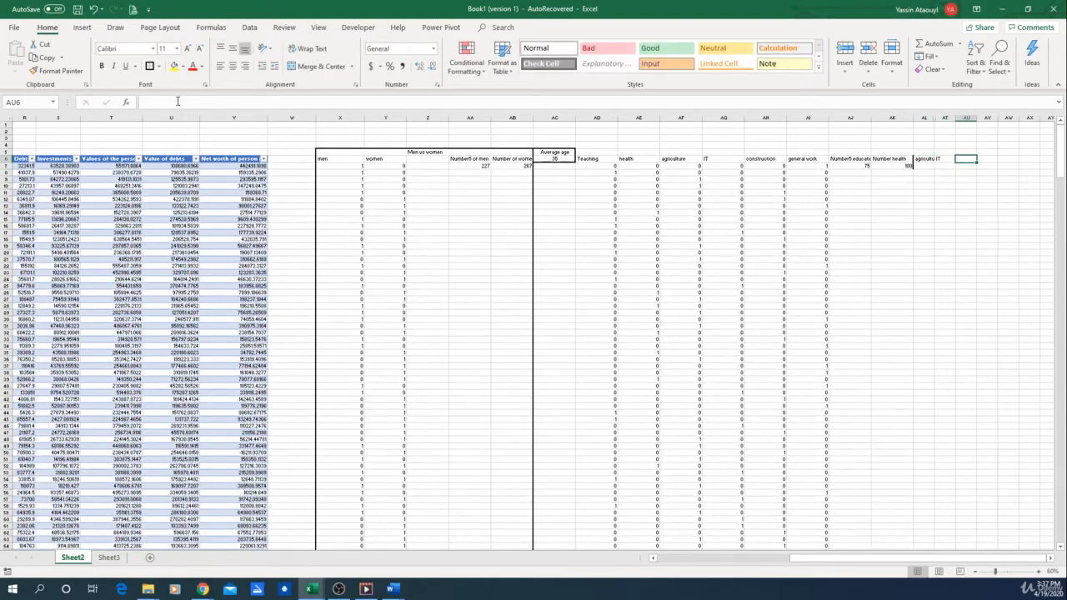
type("construction")
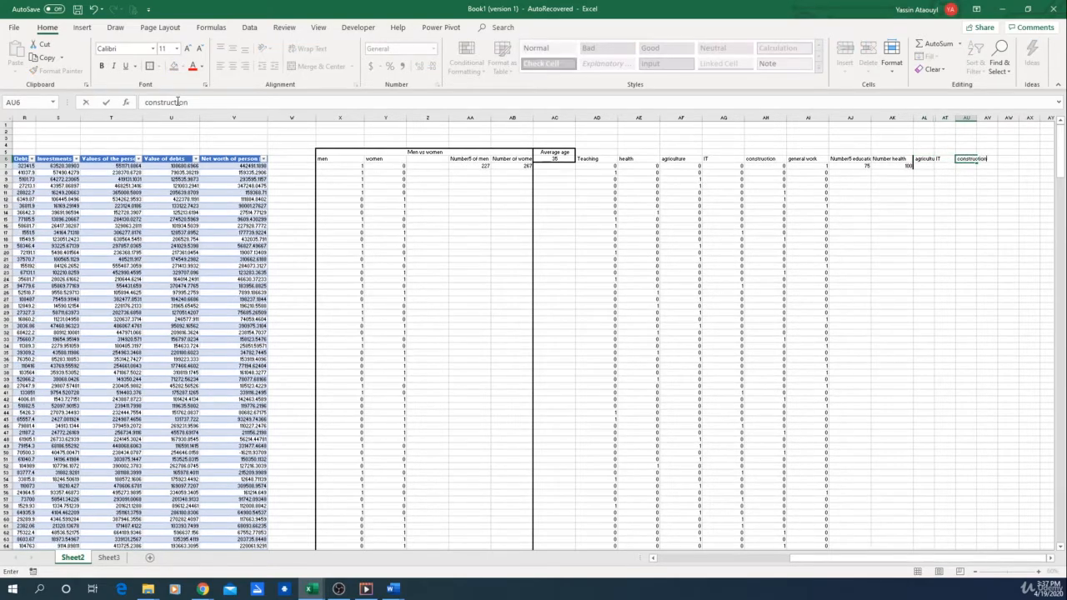
key("Tab")
type("g")
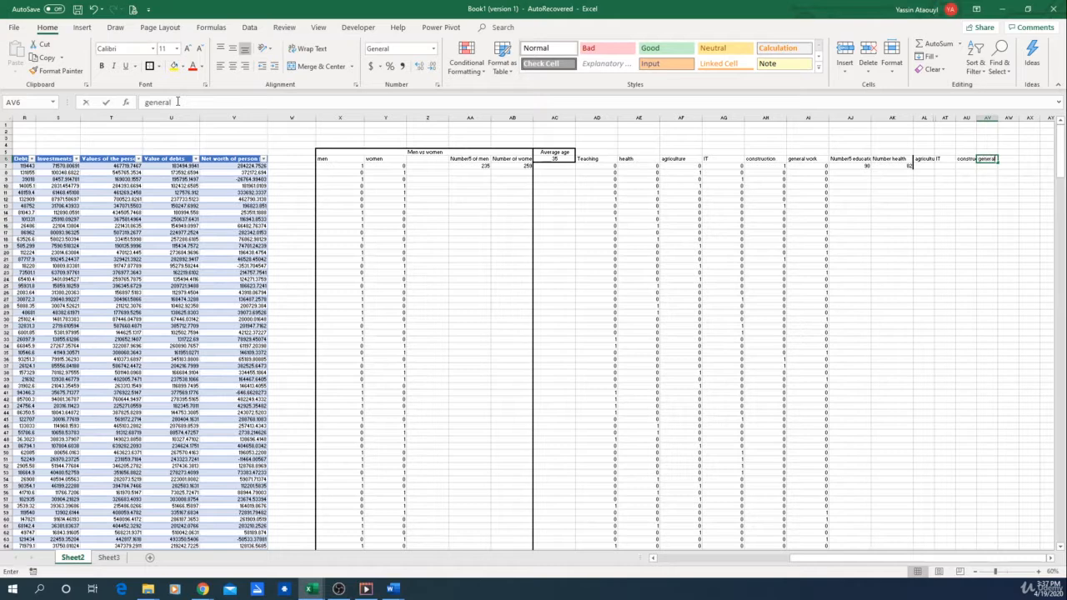
type("eneral wor")
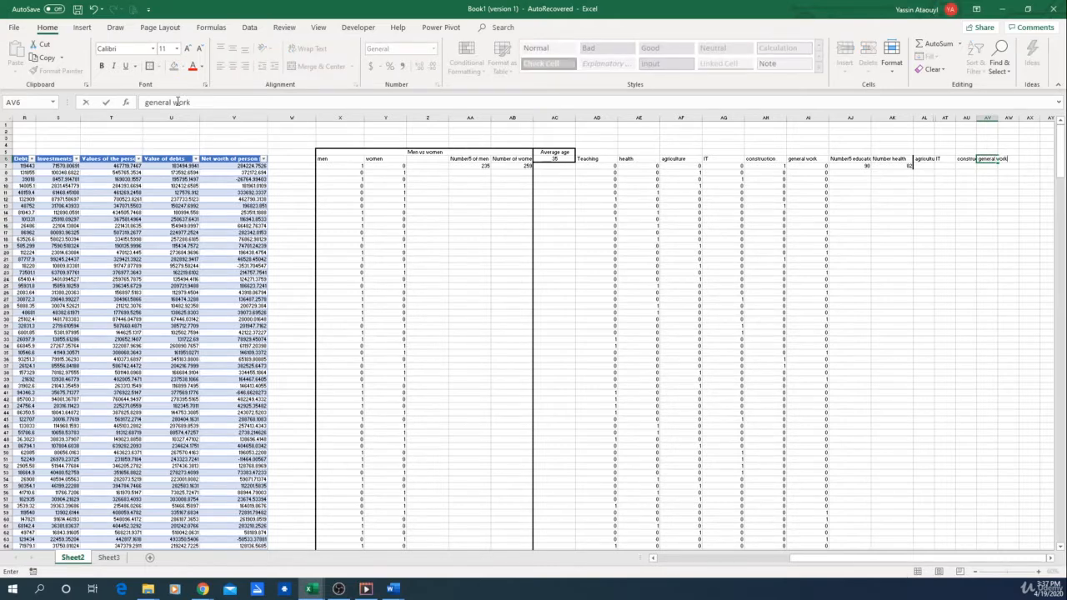
type("k")
left_click(850, 166)
left_click(985, 157)
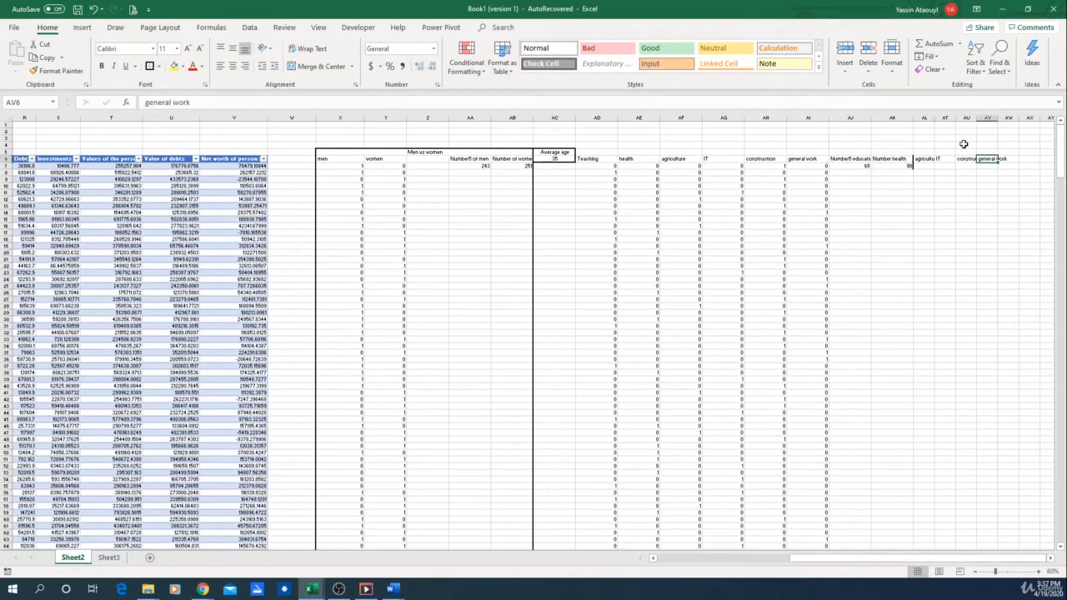
- Undo the heading entries made from AL6 onward
key("ctrl+z")
key("ctrl+z")
key("ctrl+z")
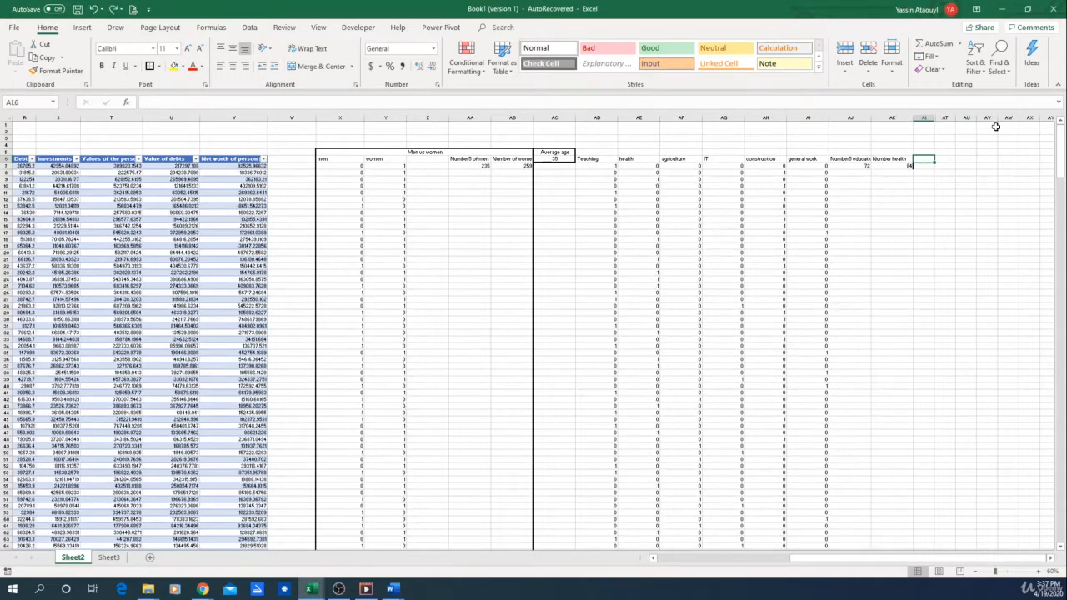
- Insert five new columns at column AL, directly after the health count column
right_click(922, 118)
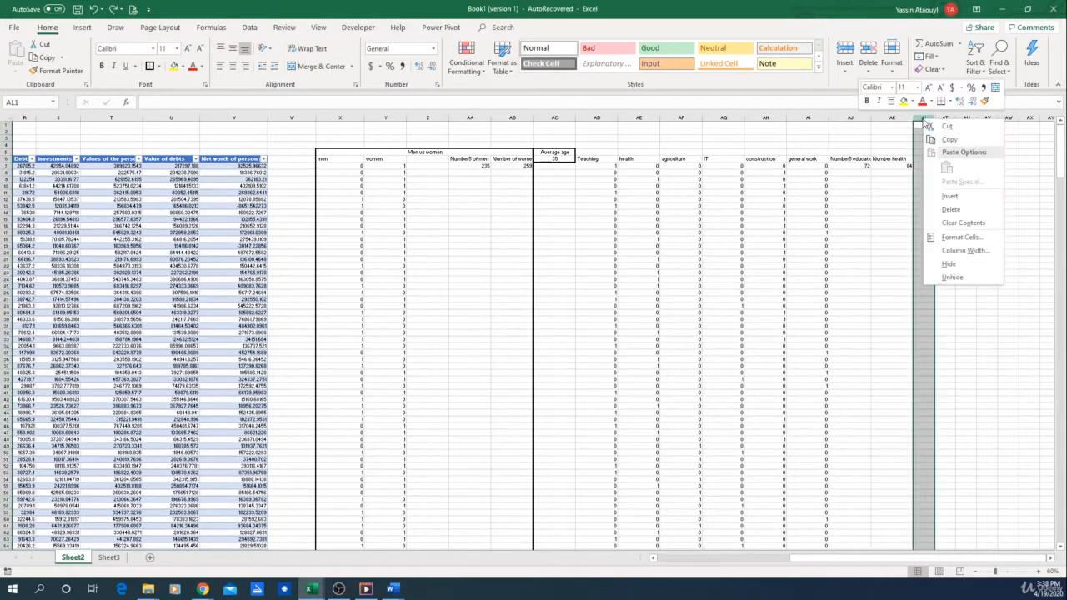
left_click(957, 203)
right_click(934, 117)
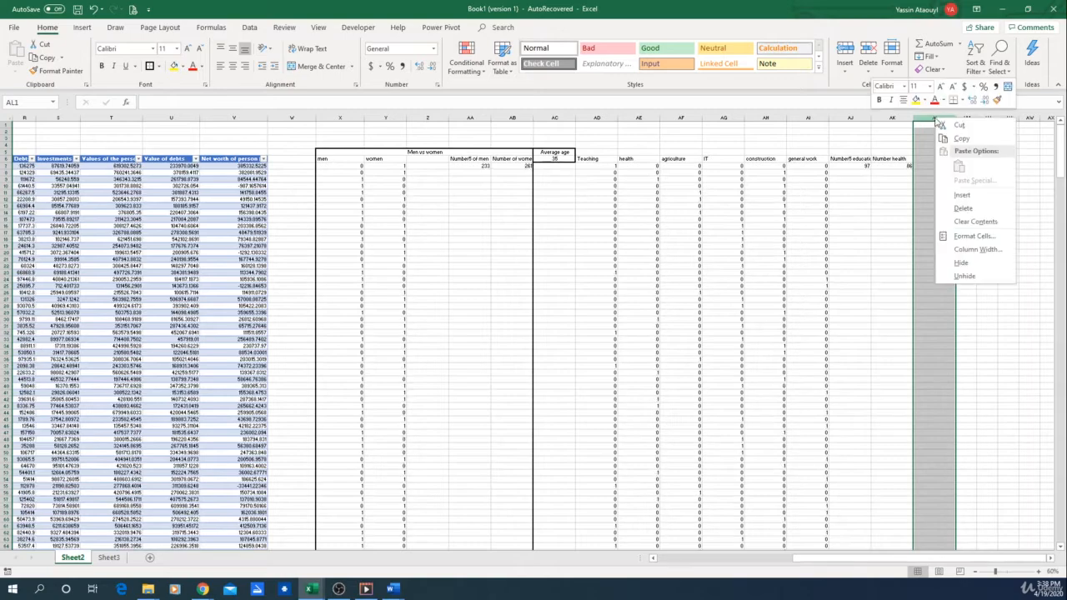
left_click(958, 201)
right_click(940, 118)
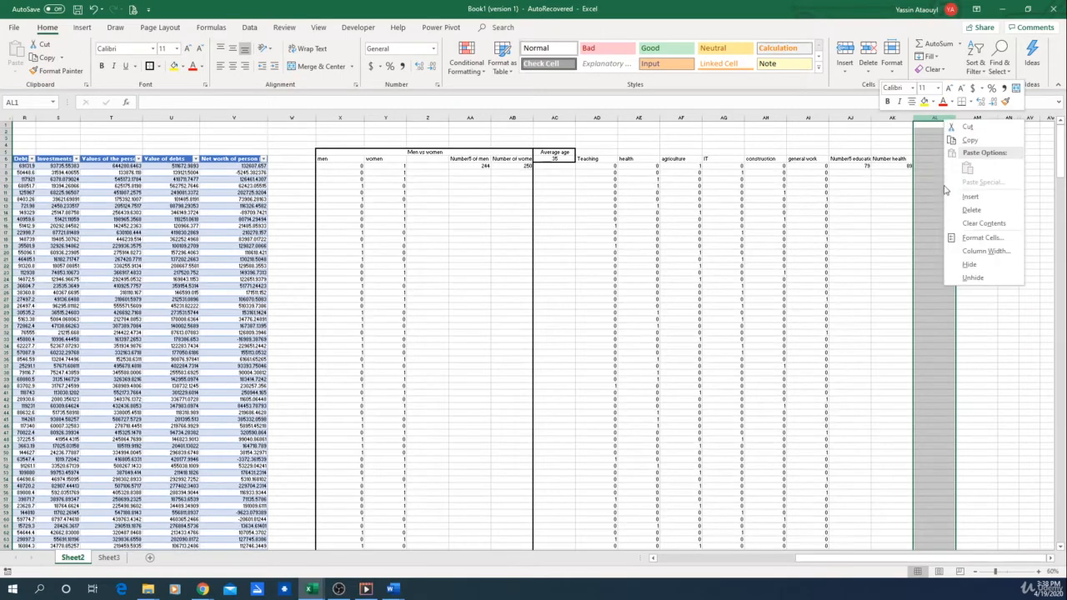
left_click(967, 200)
right_click(940, 117)
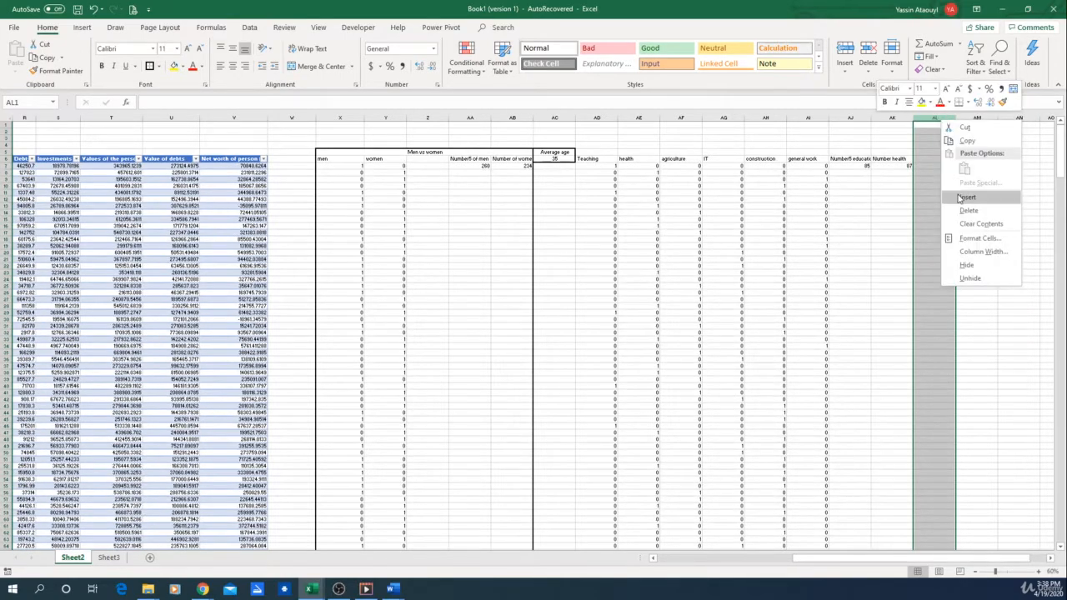
left_click(960, 196)
right_click(944, 117)
left_click(969, 197)
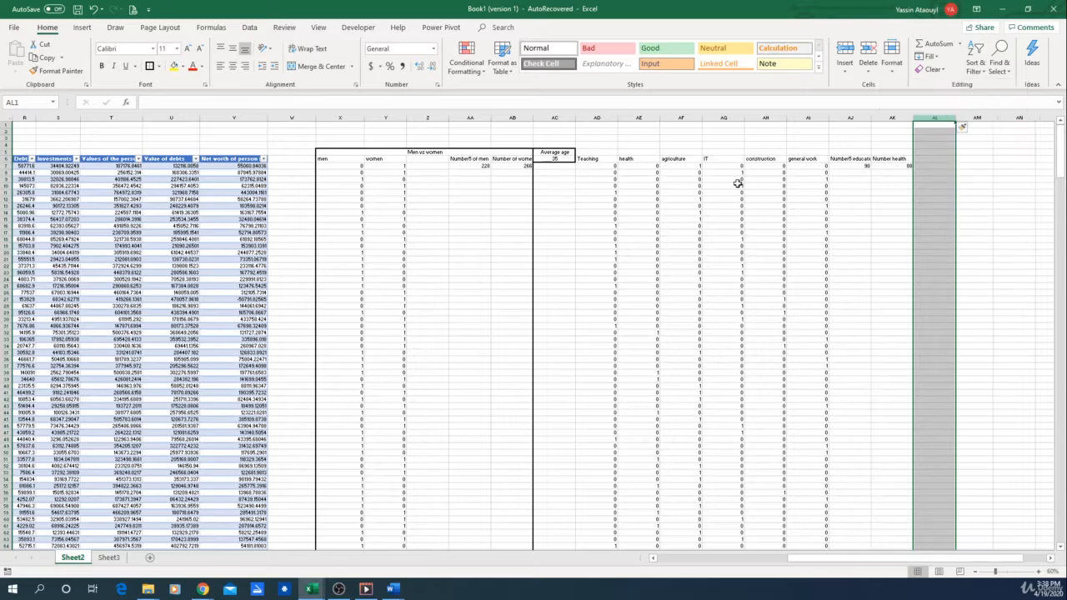
- Copy the six field-of-work headings in AD6:AI6 and paste them from AJ6 onward, over the existing count headings
left_click(676, 159)
left_click_drag(591, 160, 803, 159)
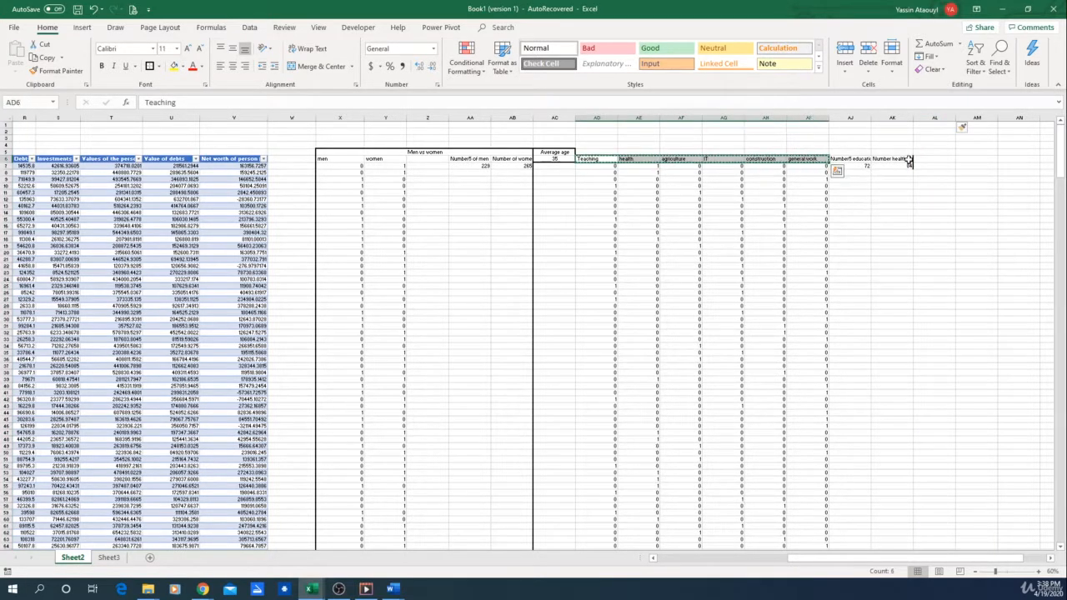
key("ctrl+c")
left_click(842, 159)
key("ctrl+v")
left_click(940, 213)
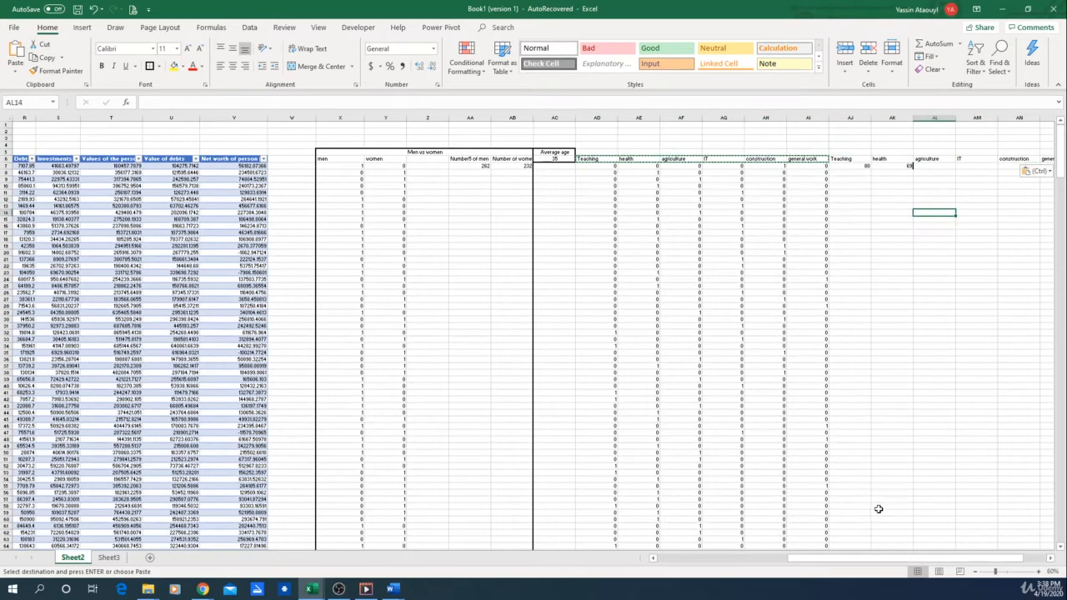
- Correct the Teaching count formula in AJ7 to =SUM(AD7:AD500)
left_click_drag(829, 558, 909, 558)
left_click(732, 213)
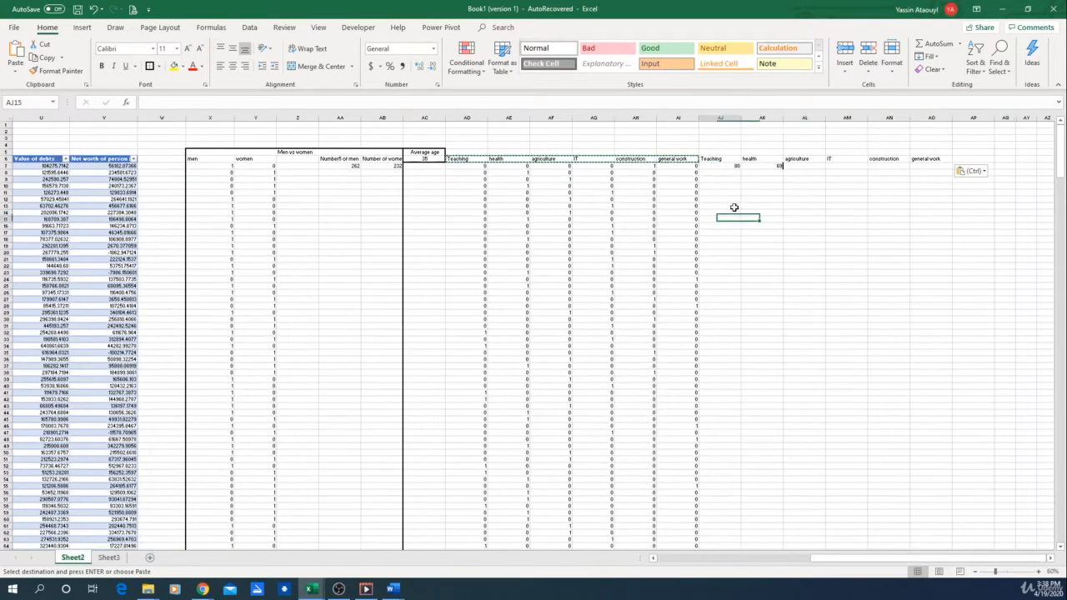
left_click(721, 166)
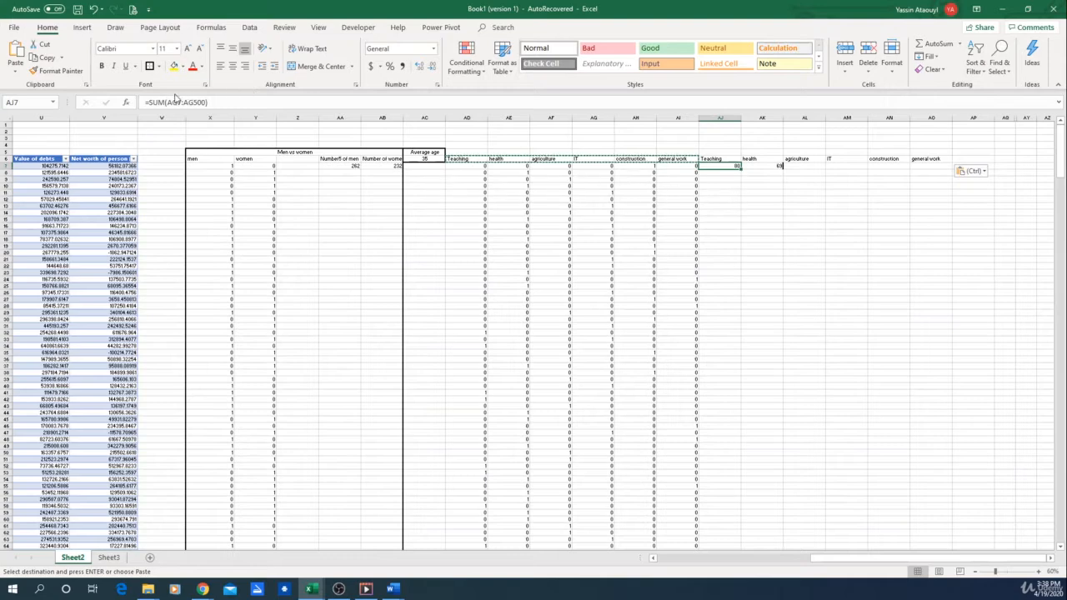
left_click(177, 101)
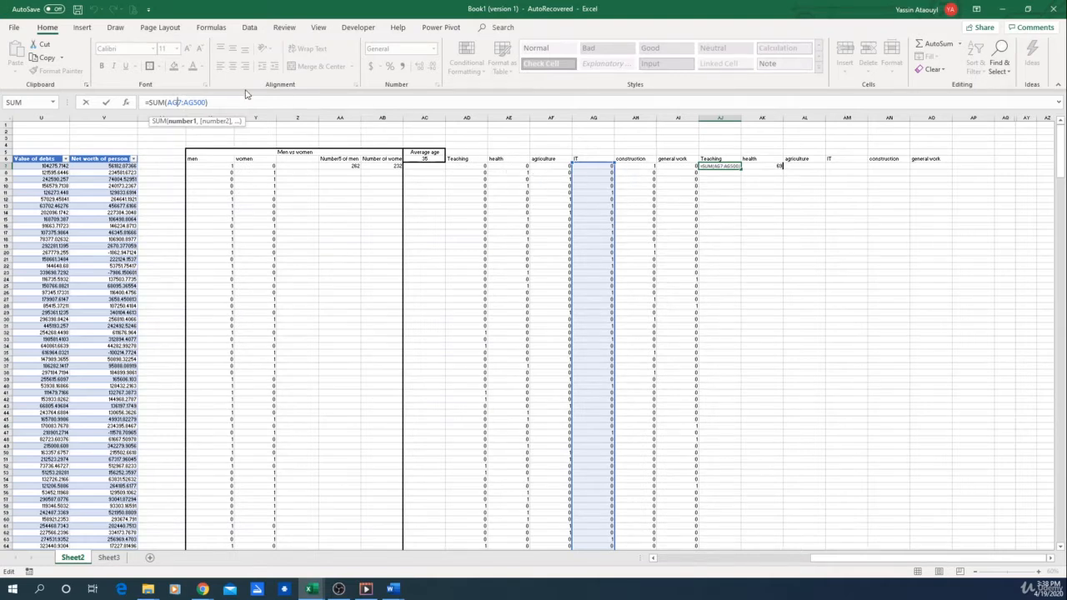
key("BackSpace")
type("D")
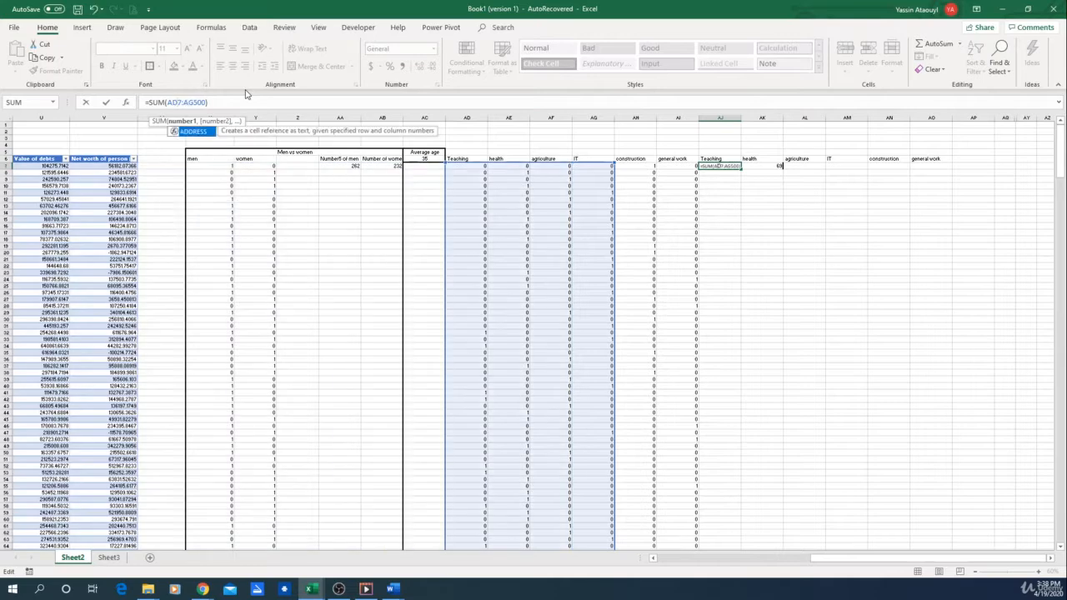
left_click(192, 101)
key("BackSpace")
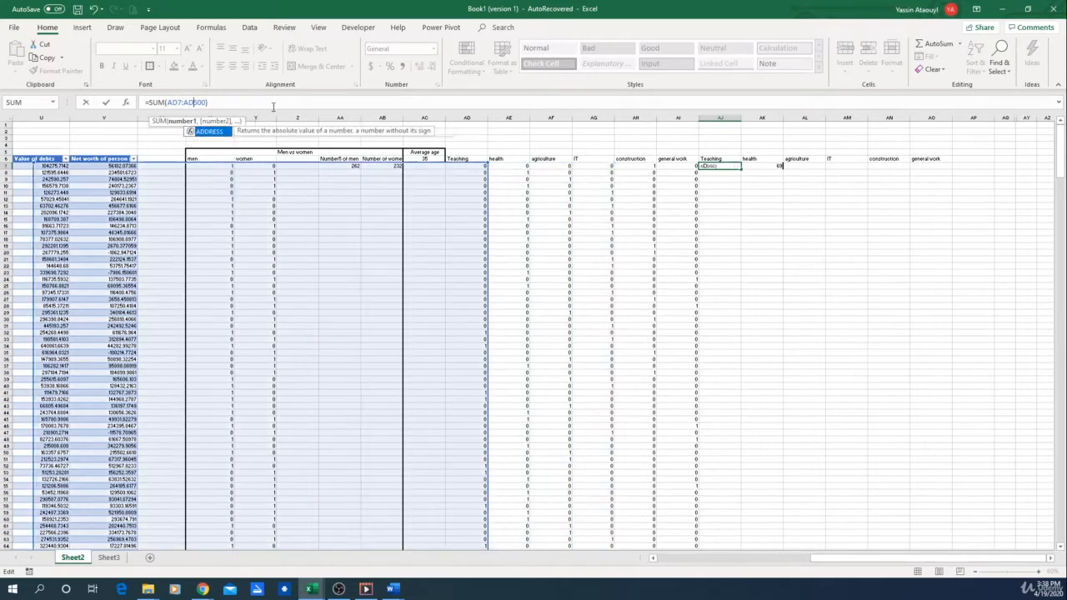
type("D")
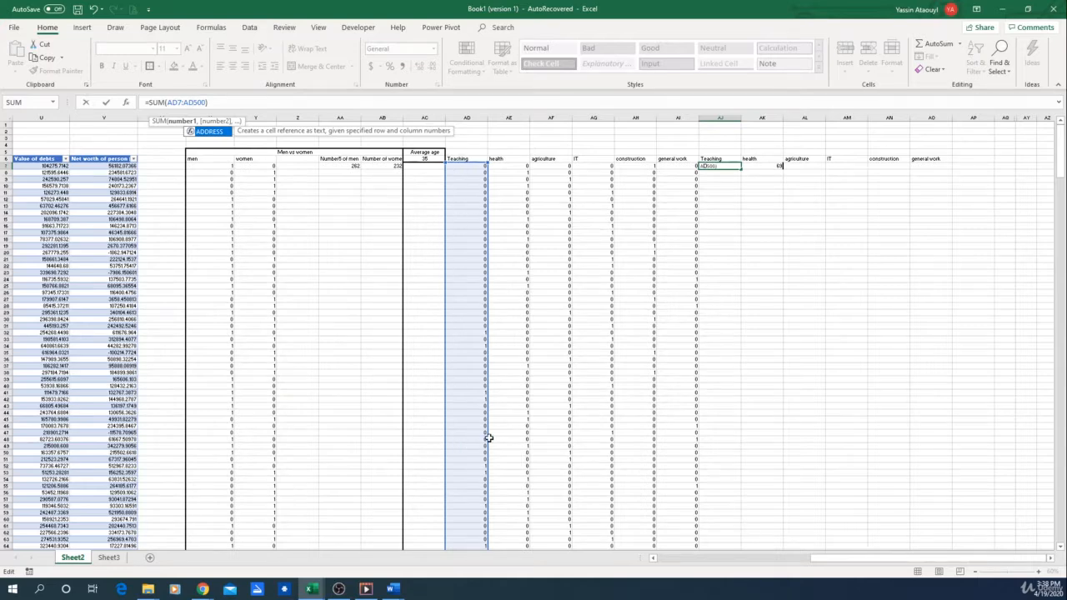
key("Return")
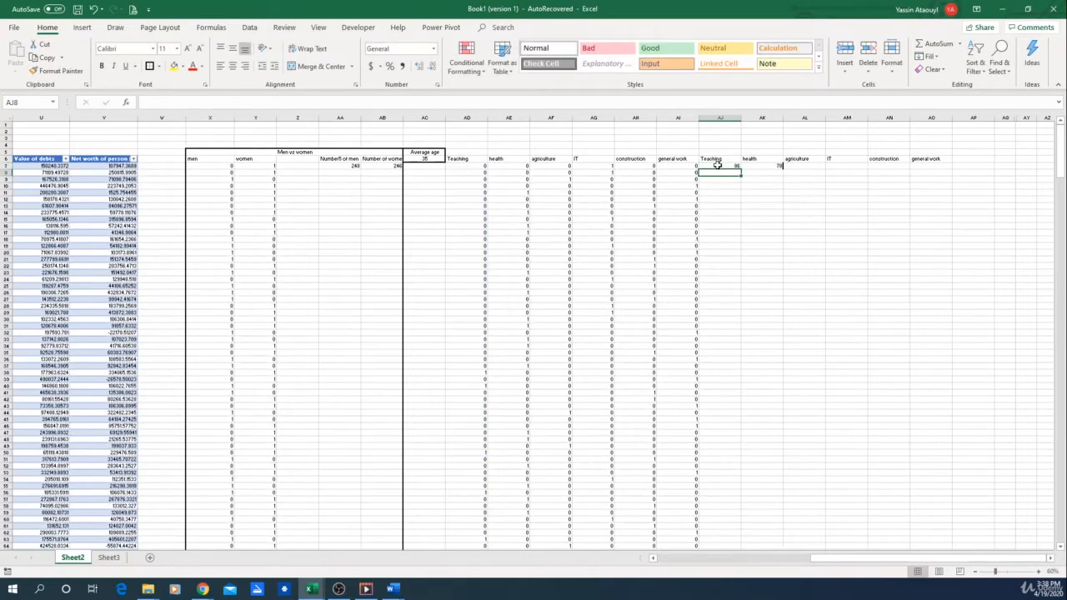
- Copy the Teaching count formula in AJ7 into AK7:AO7 for health, agriculture, IT, construction and general work
key("Up")
key("ctrl+c")
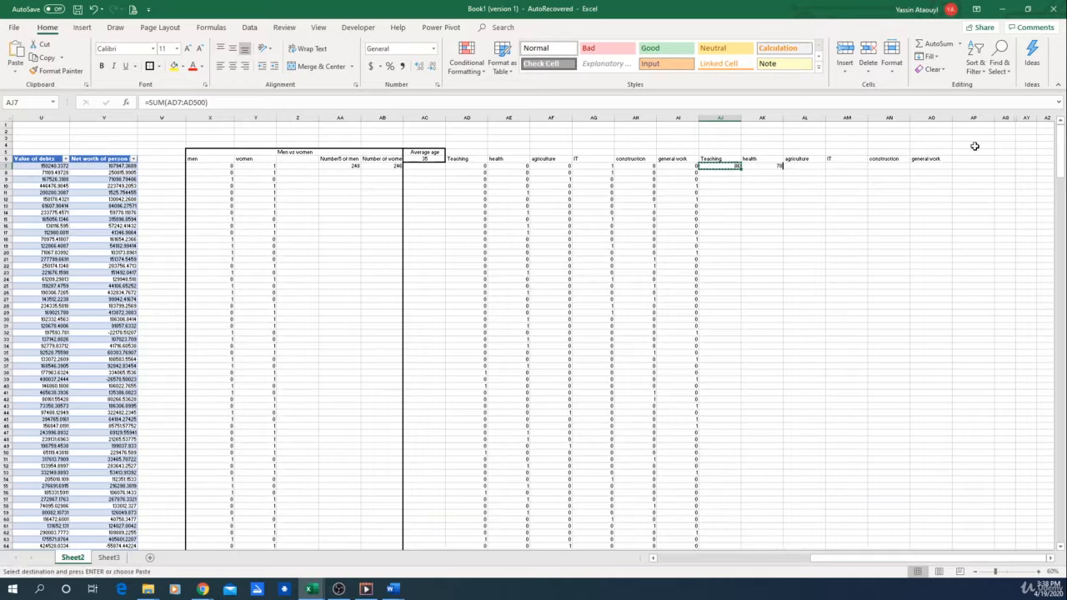
key("Right")
key("ctrl+v")
key("Right")
key("Return")
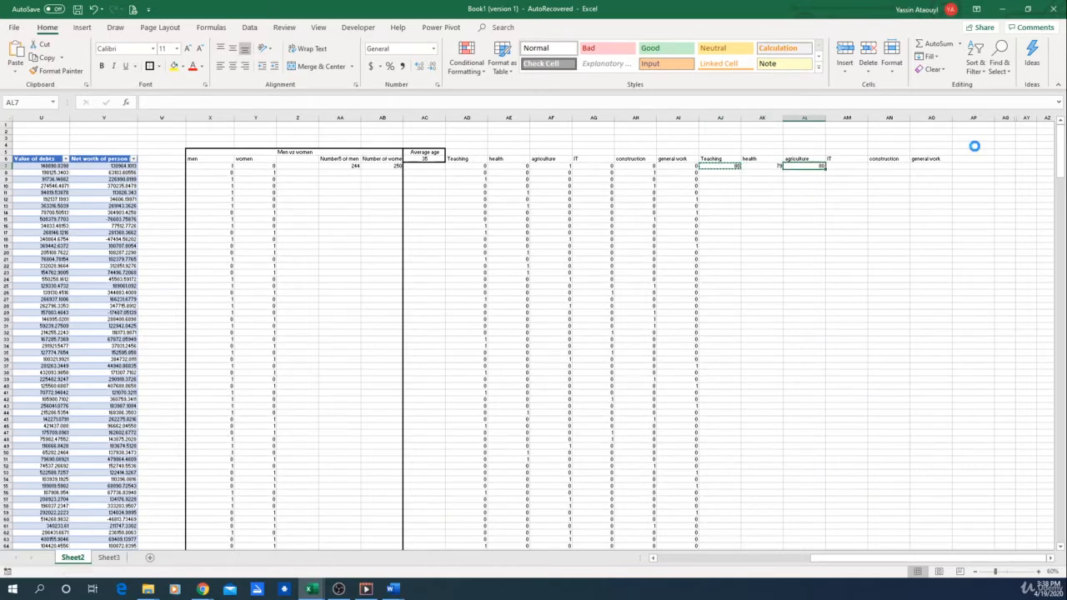
key("ctrl+v")
key("Right")
key("ctrl+v")
key("Right")
key("ctrl+v")
key("Right")
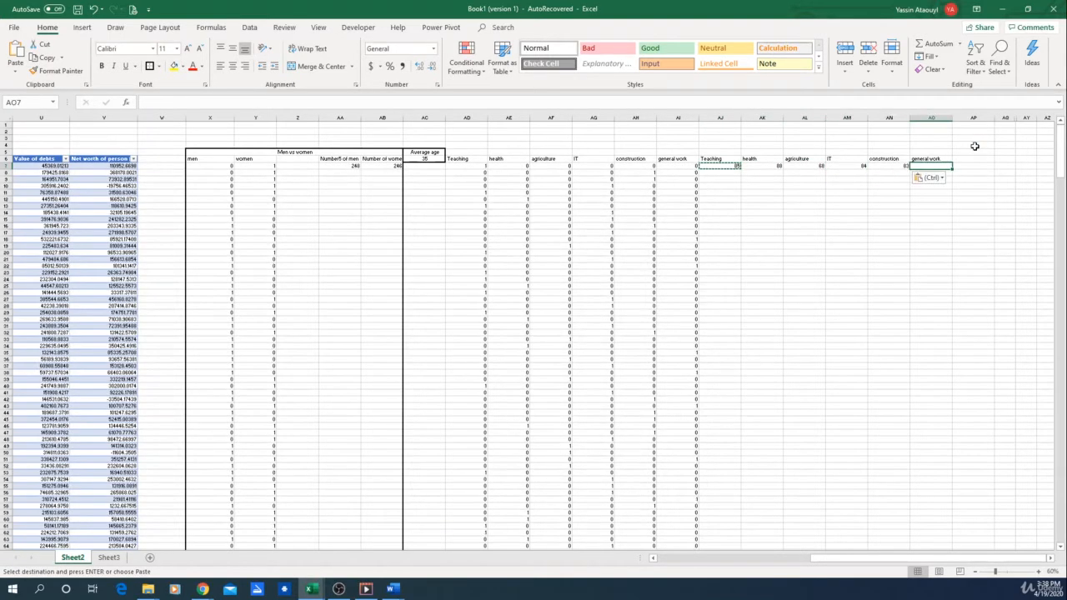
key("ctrl+v")
- Check the summed ranges in the Teaching, health and agriculture count formulas in row 7
left_click(732, 166)
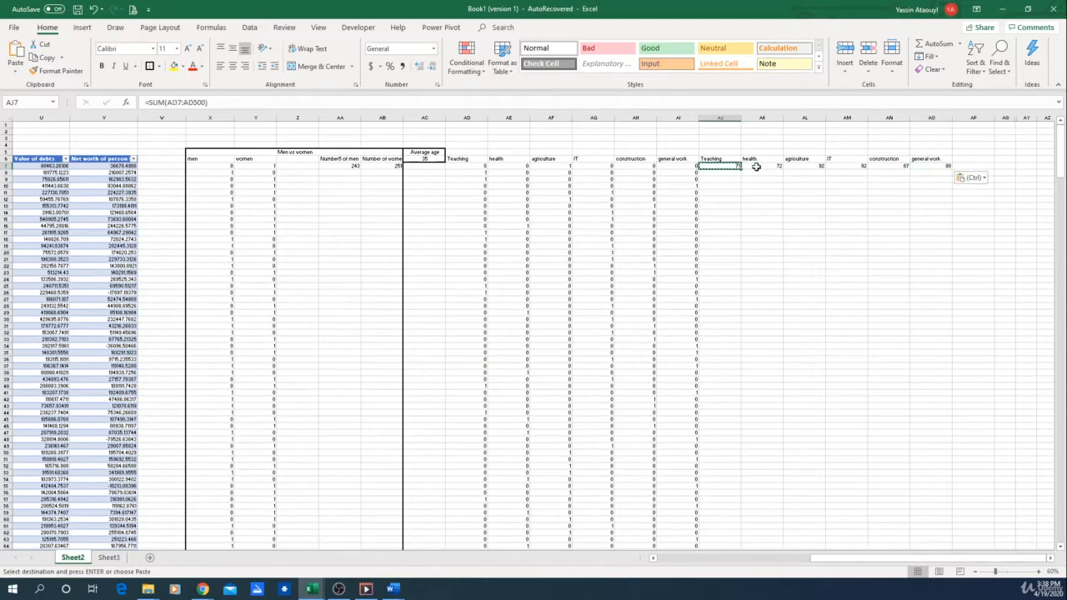
left_click(756, 167)
left_click(371, 105)
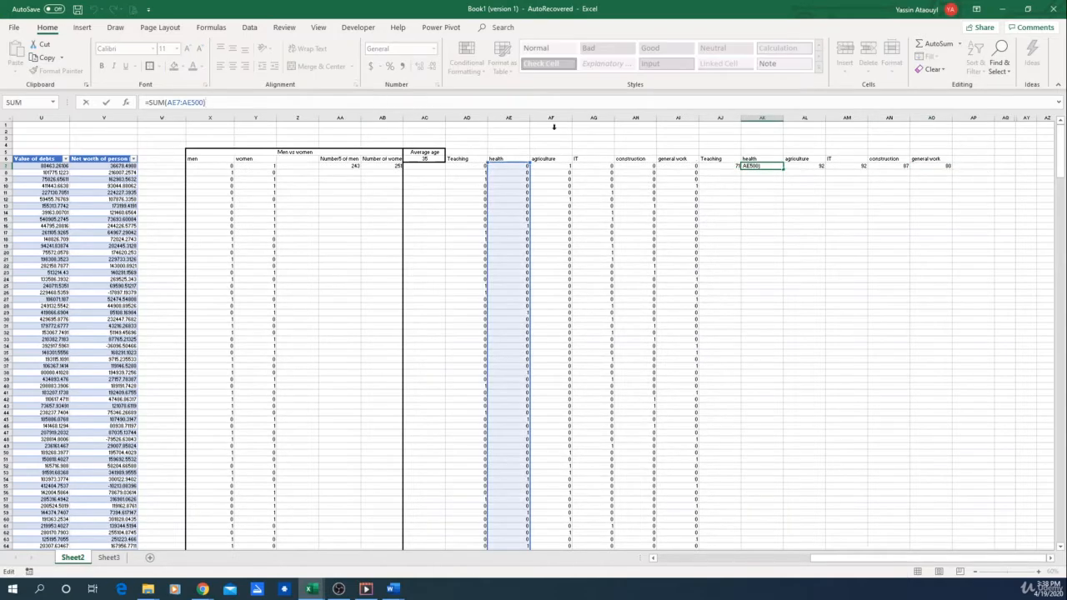
key("Return")
left_click(805, 166)
left_click(472, 101)
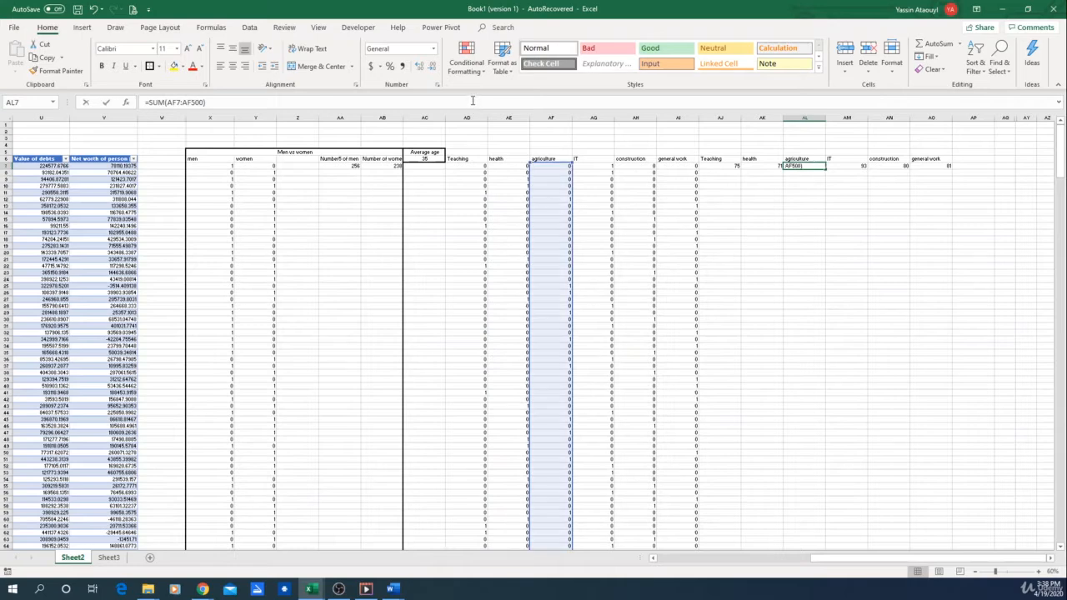
key("Return")
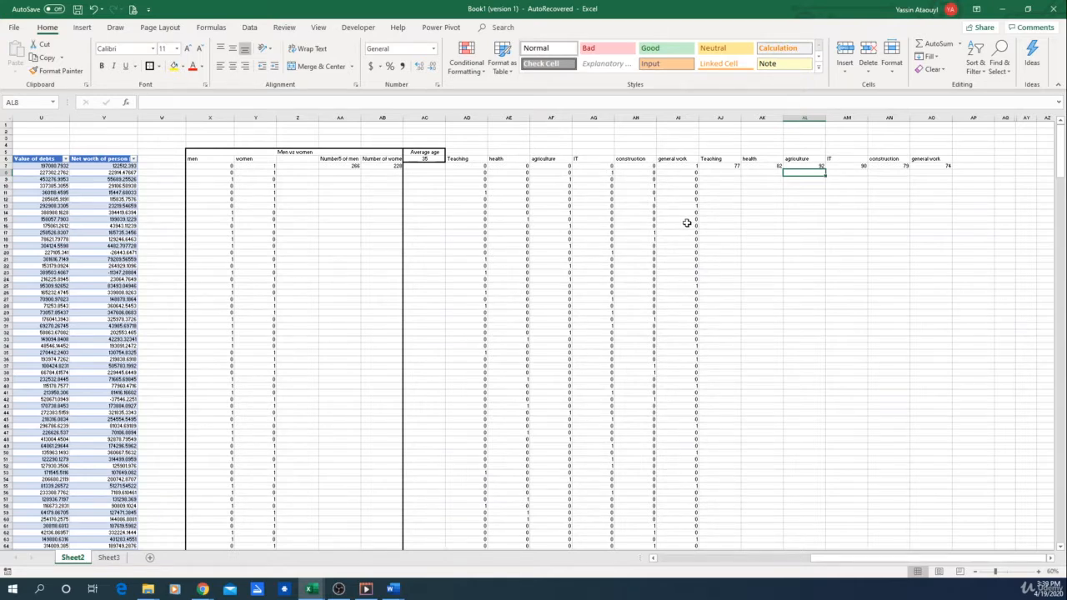
- Merge and center AD5:AO5 above the field-of-work headings, and insert two new columns at column AP
left_click_drag(459, 152, 934, 153)
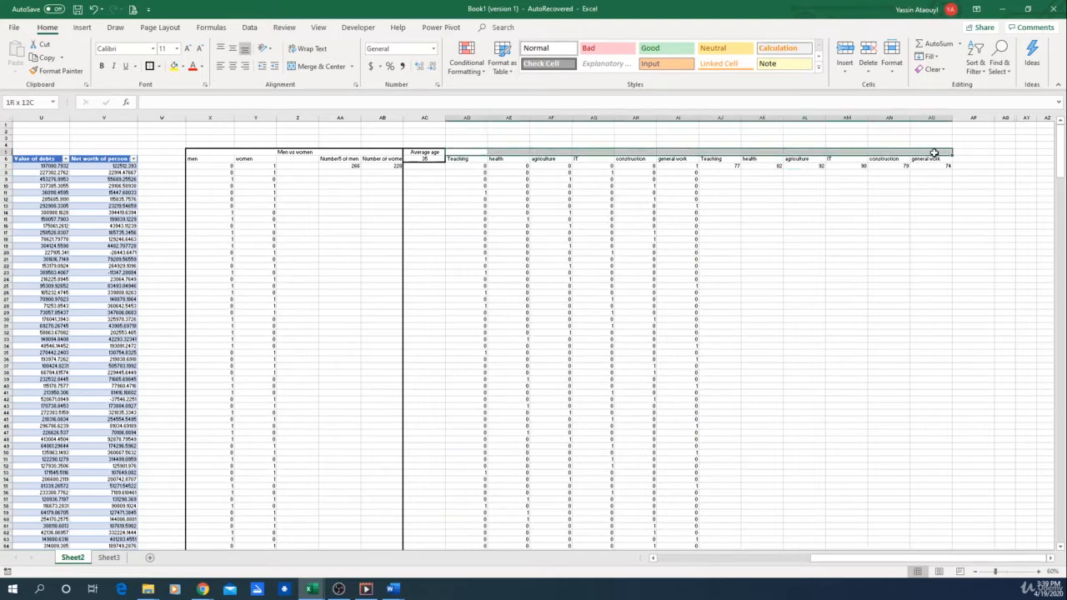
left_click(317, 66)
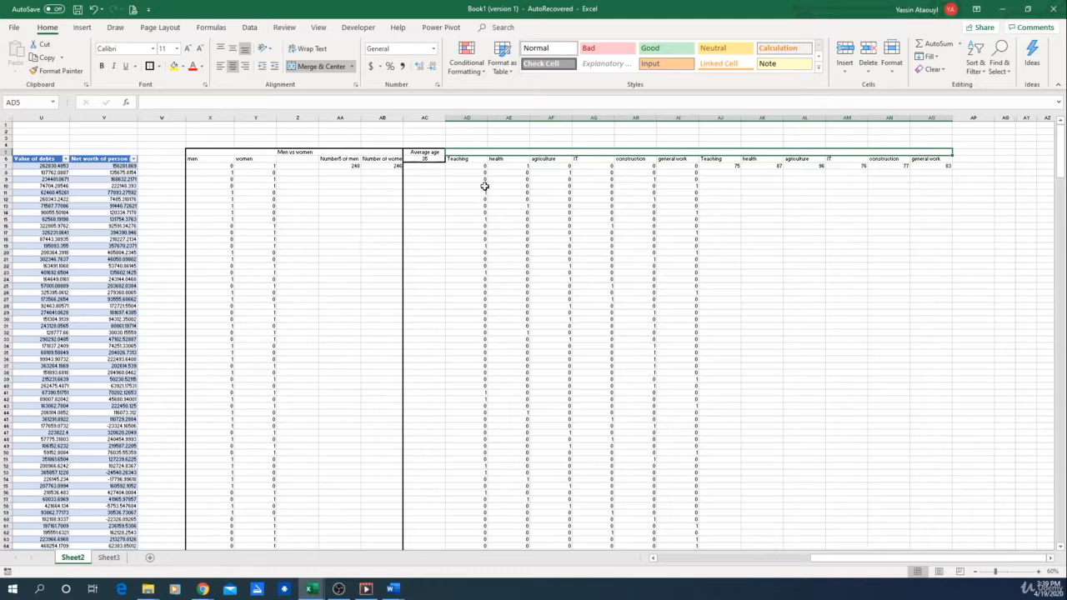
right_click(973, 118)
left_click(1024, 199)
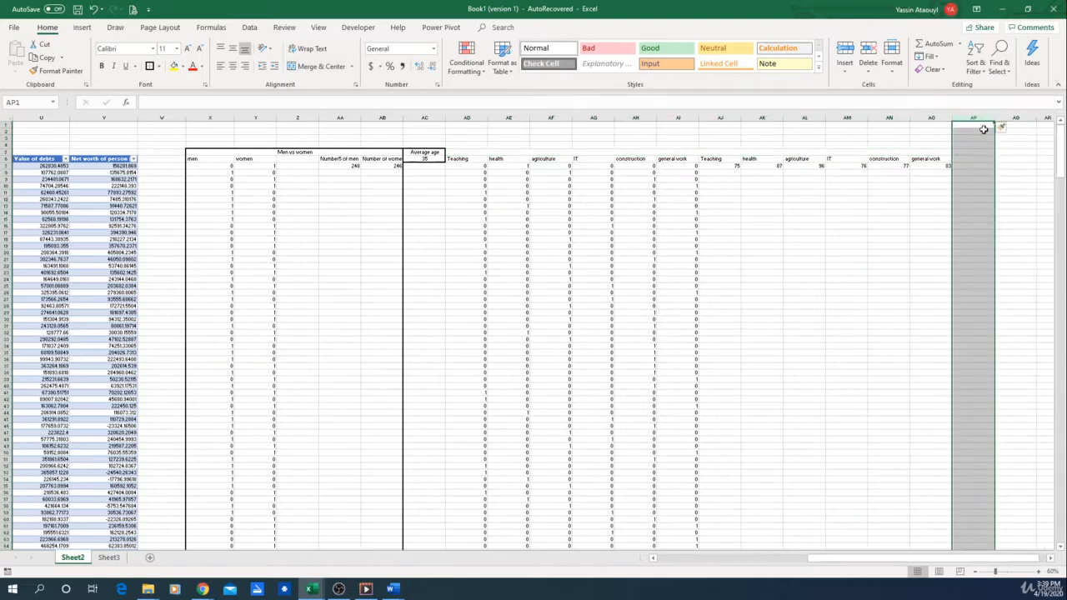
right_click(973, 119)
left_click(1002, 197)
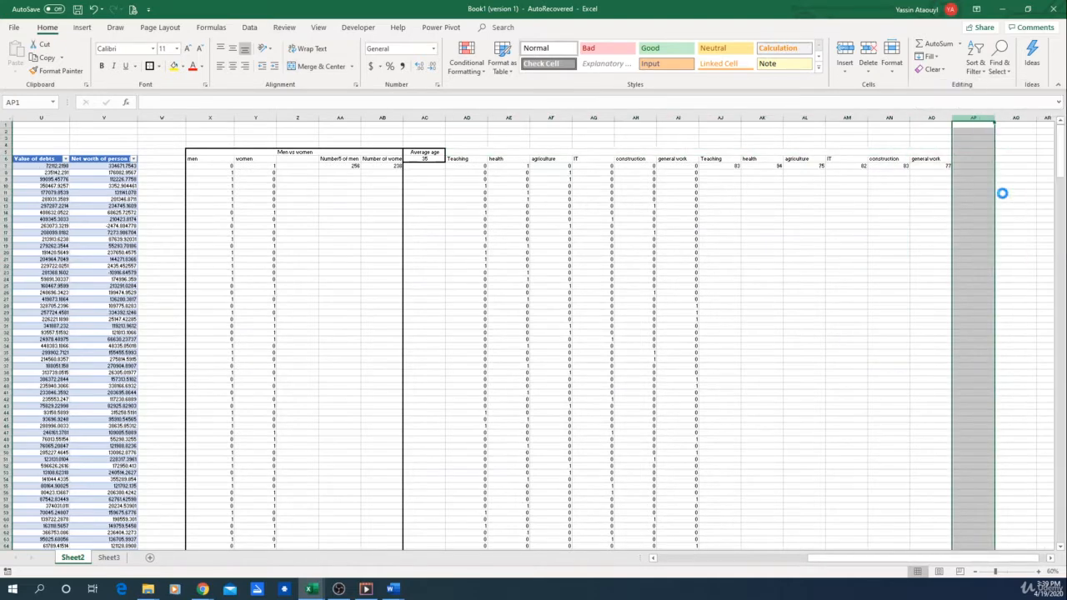
left_click(967, 152)
- Add a thick outside border around the field-of-work block AD5:AO500
left_click_drag(463, 153, 932, 158)
left_click_drag(608, 237, 788, 531)
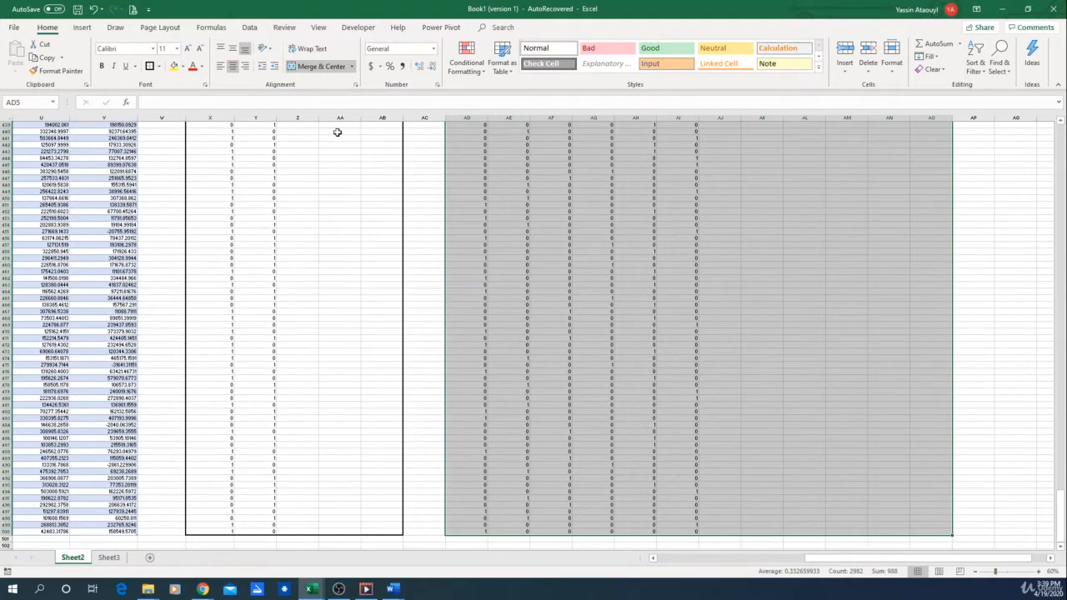
left_click(150, 66)
scroll(296, 295, "up", 3)
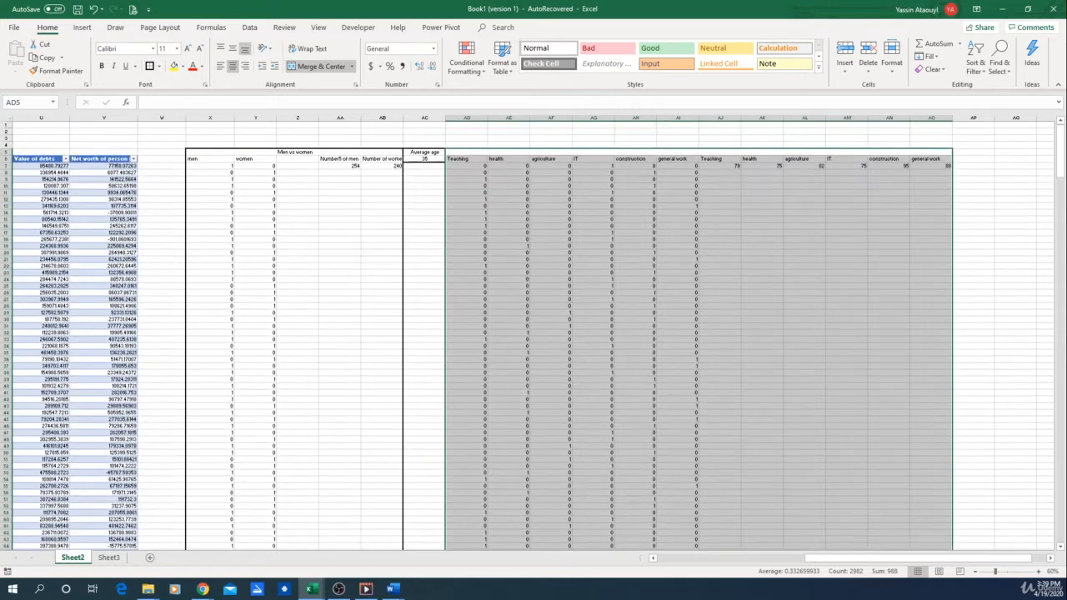
- Enter the heading "Average Income" in AP5, directly after the field-of-work block
left_click(983, 153)
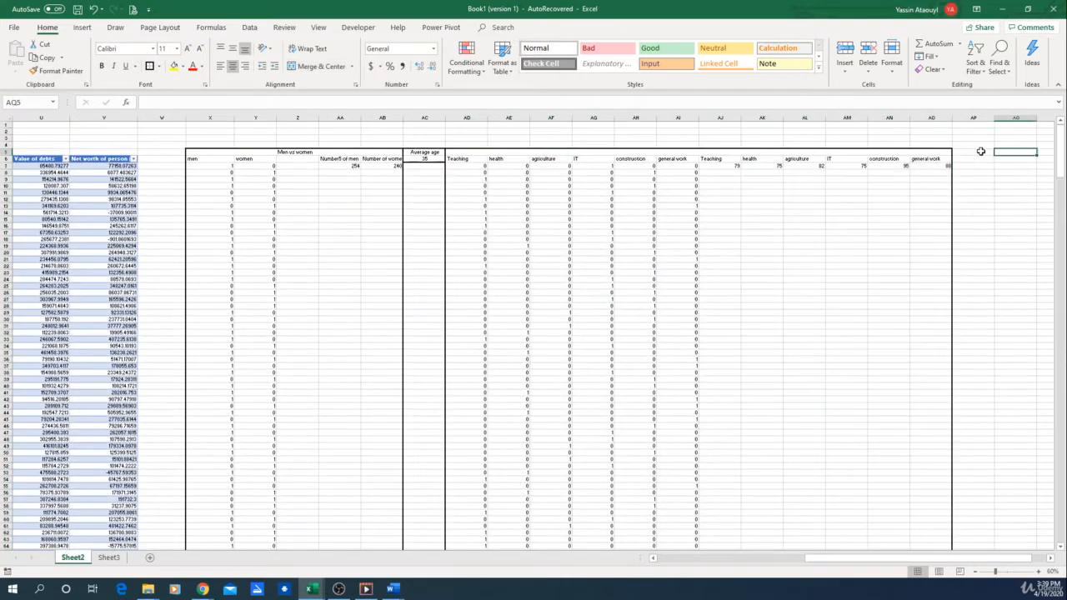
type("Averag")
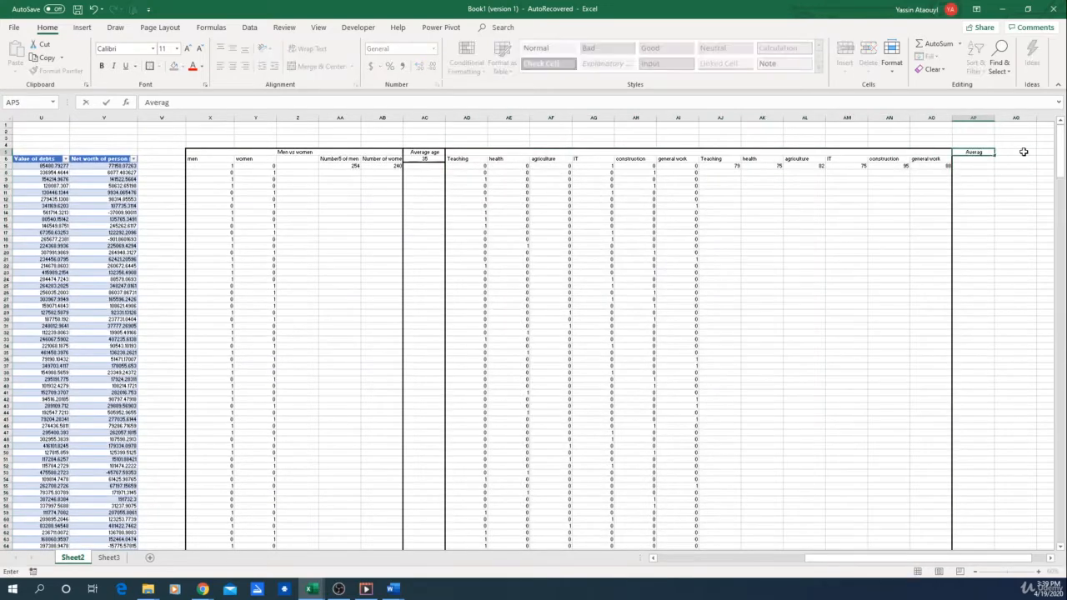
type("e Incom")
key("Return")
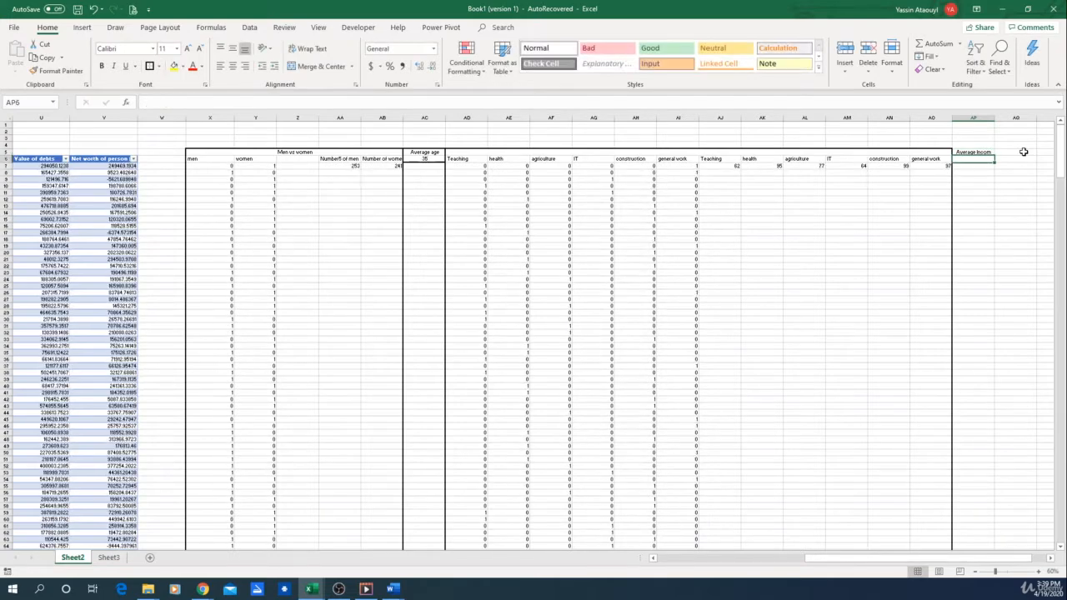
left_click(975, 153)
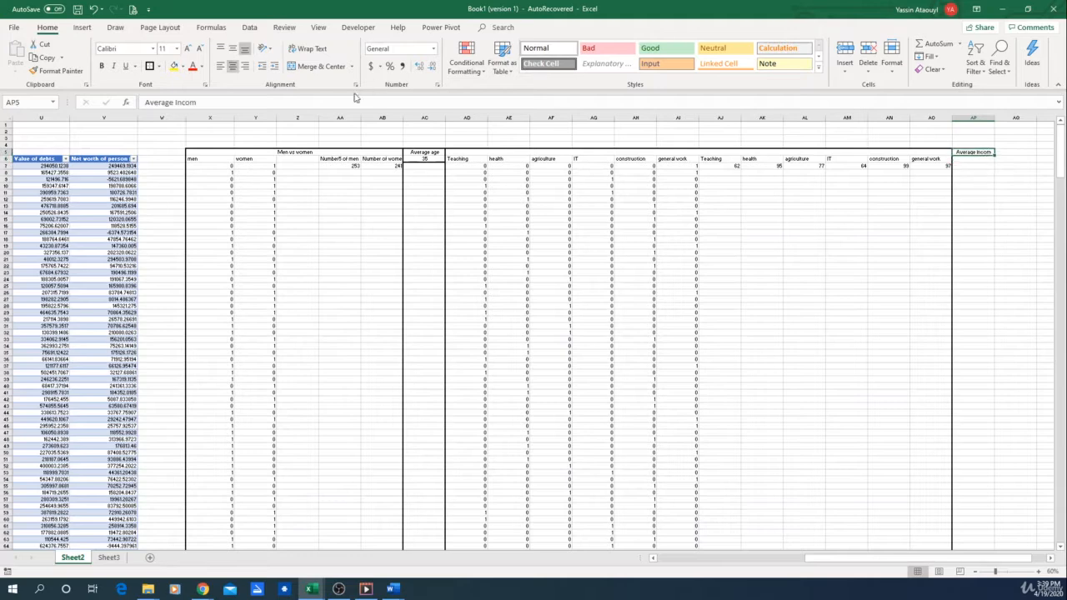
left_click(326, 99)
type("e")
key("Return")
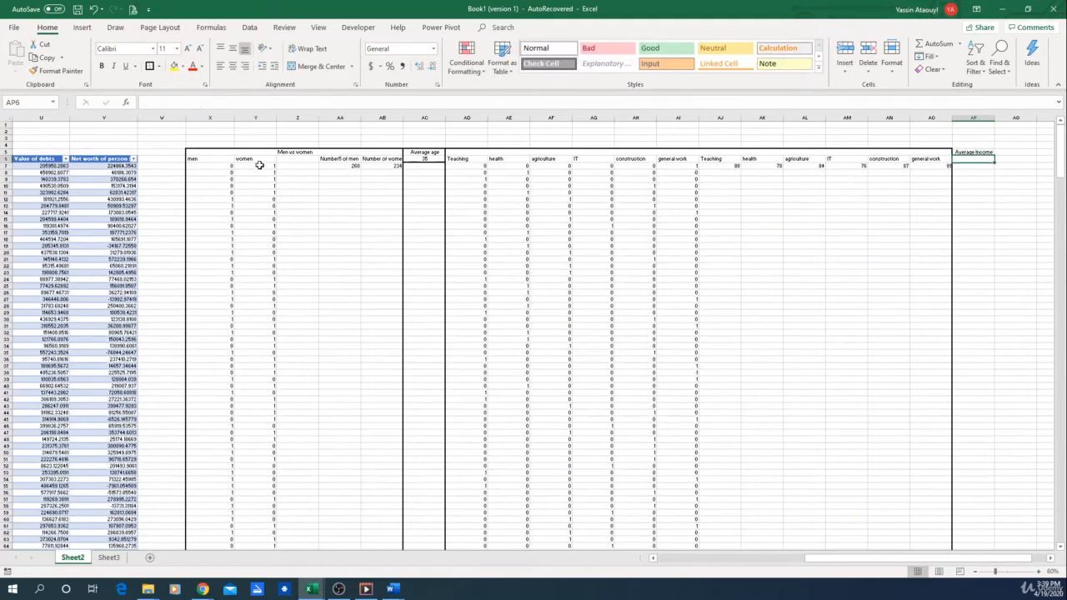
- Calculate the average of the table's income column in AP6 with =AVERAGE(Table1[income])
type("=")
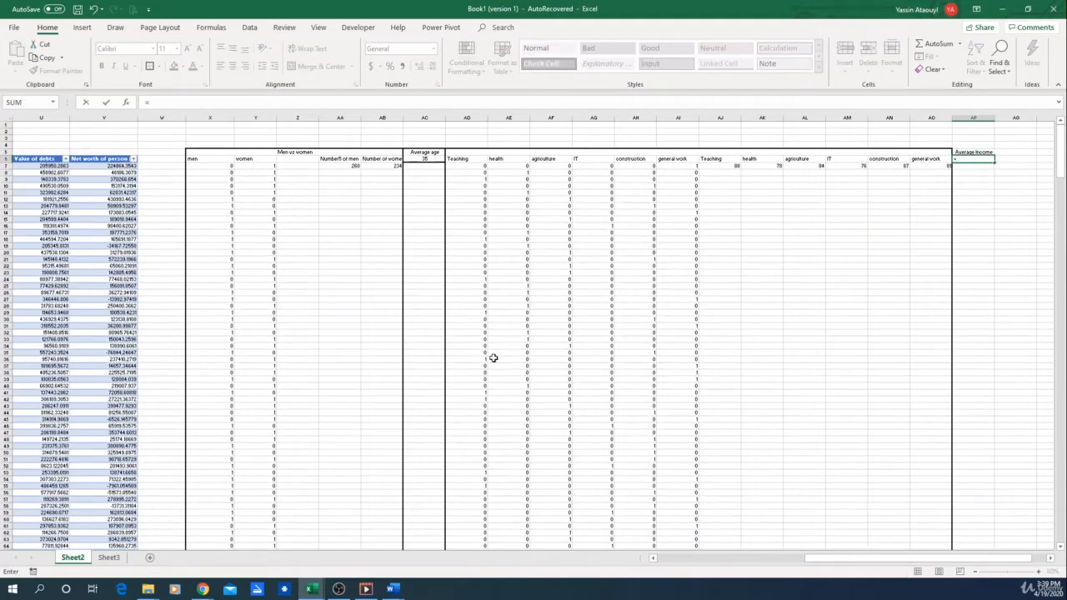
type("averag")
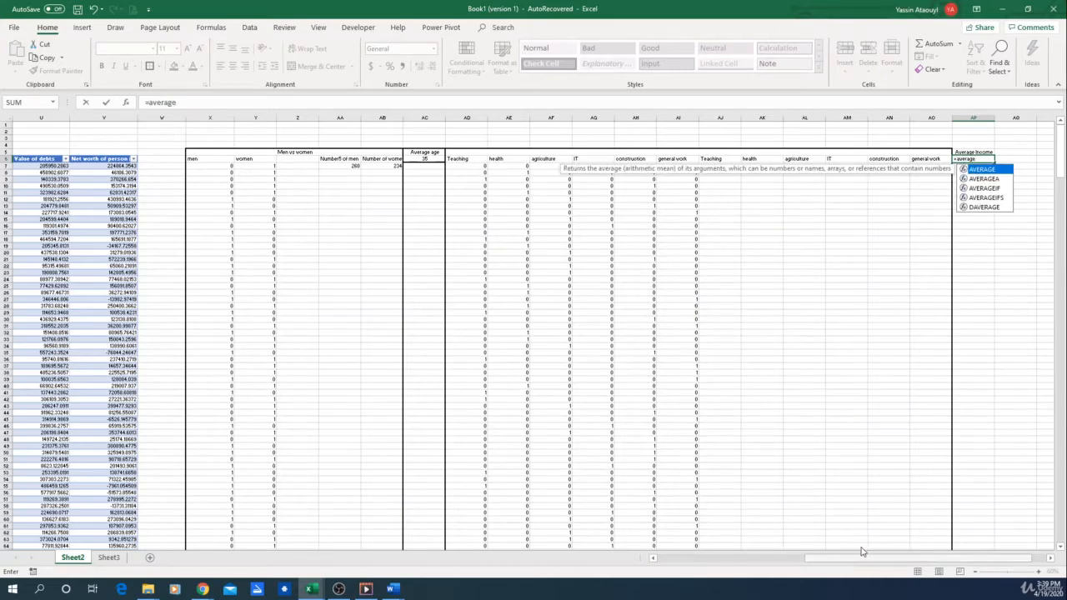
type("e")
double_click(975, 171)
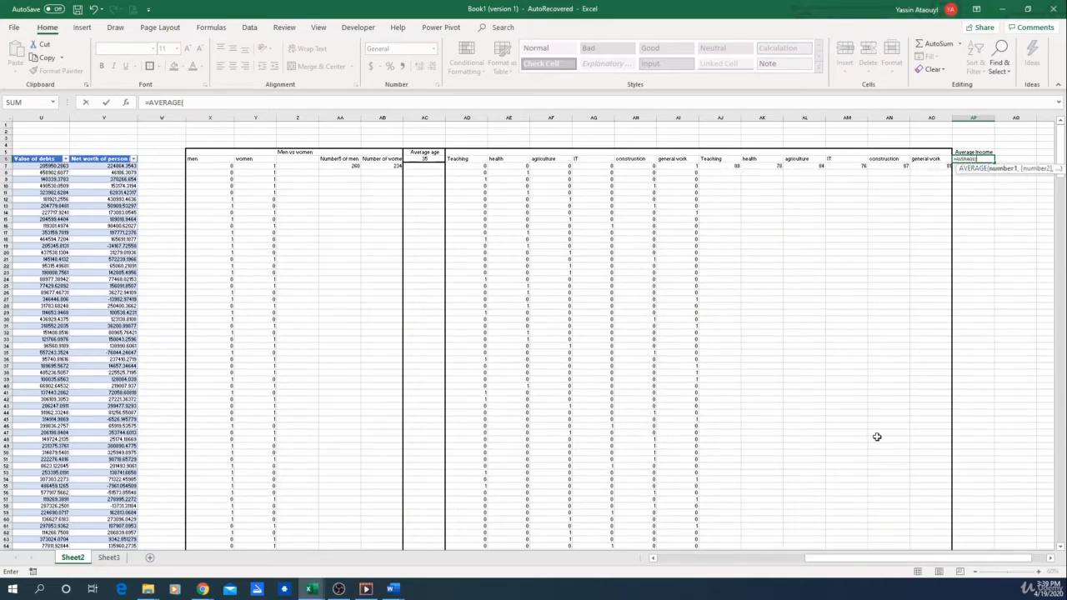
left_click_drag(852, 557, 659, 531)
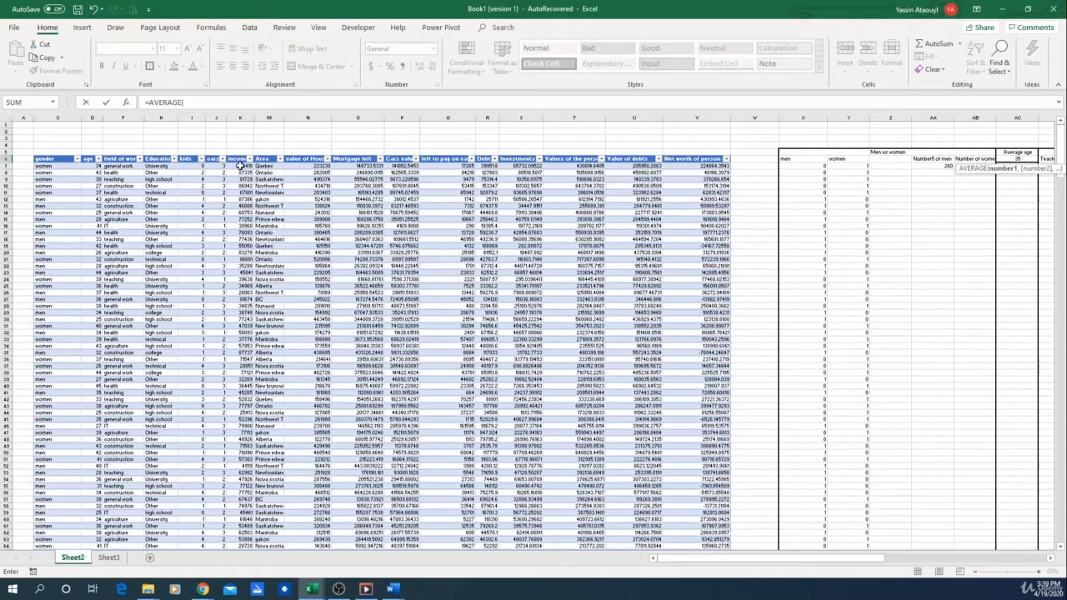
left_click_drag(240, 166, 247, 538)
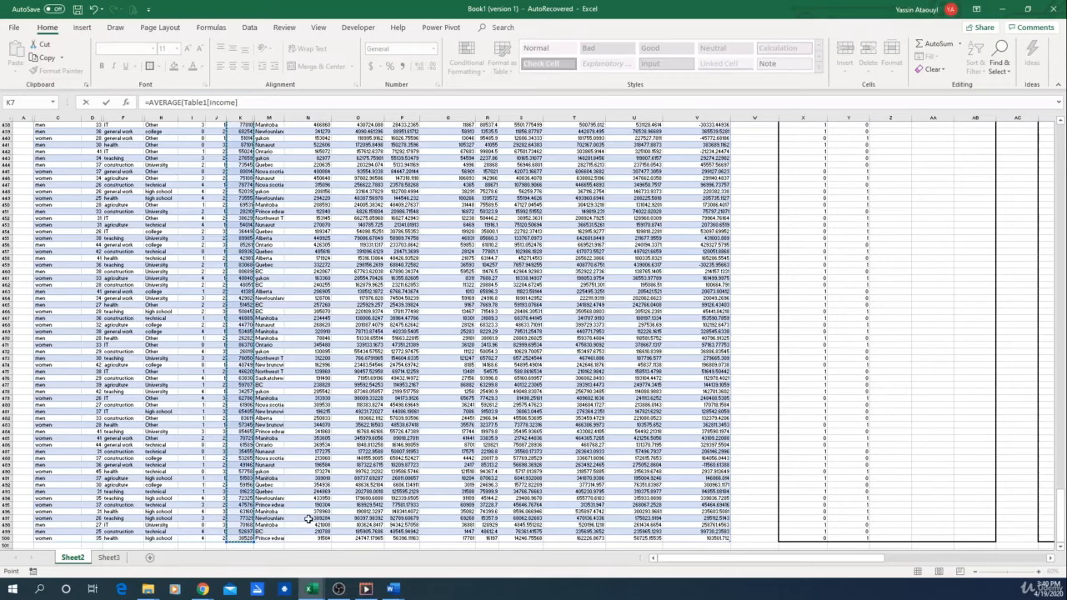
key("Return")
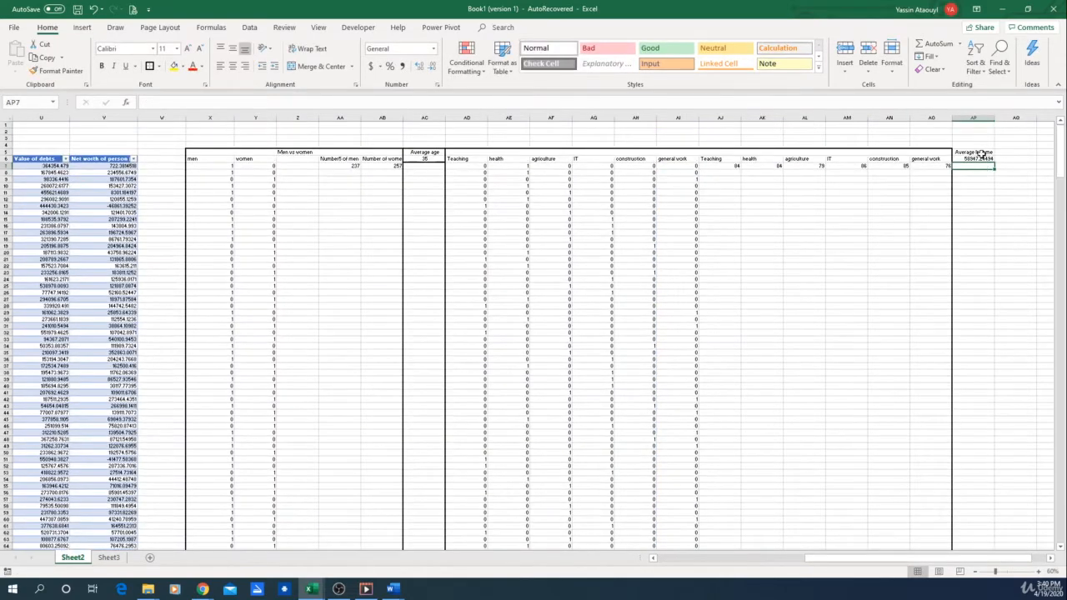
left_click(981, 159)
left_click(1000, 240)
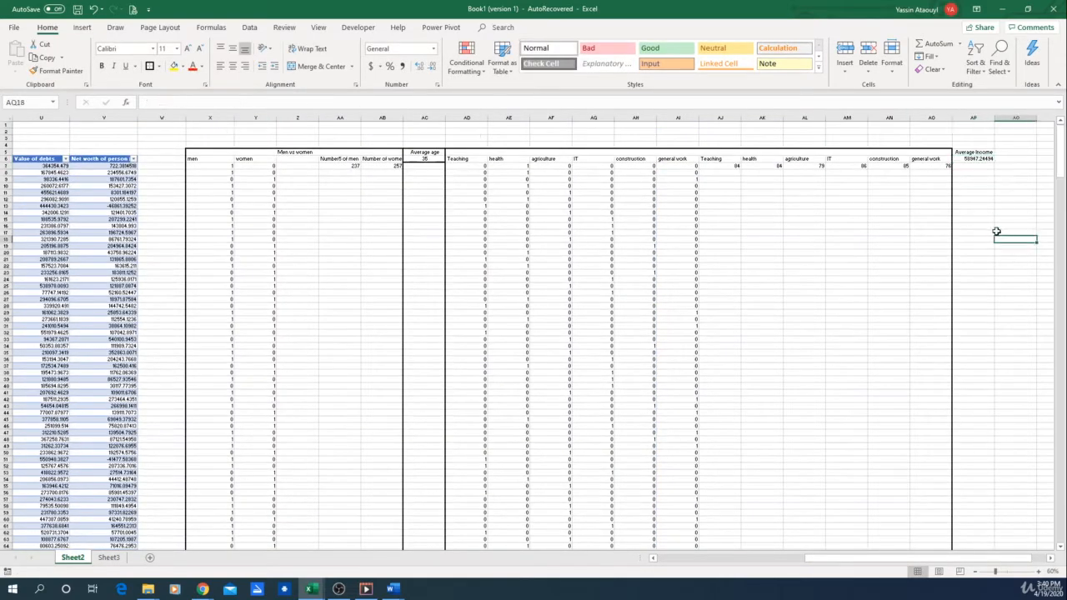
- Add a thick outside border around the average income block AP5:AP6
scroll(967, 171, "up", 6, "ctrl")
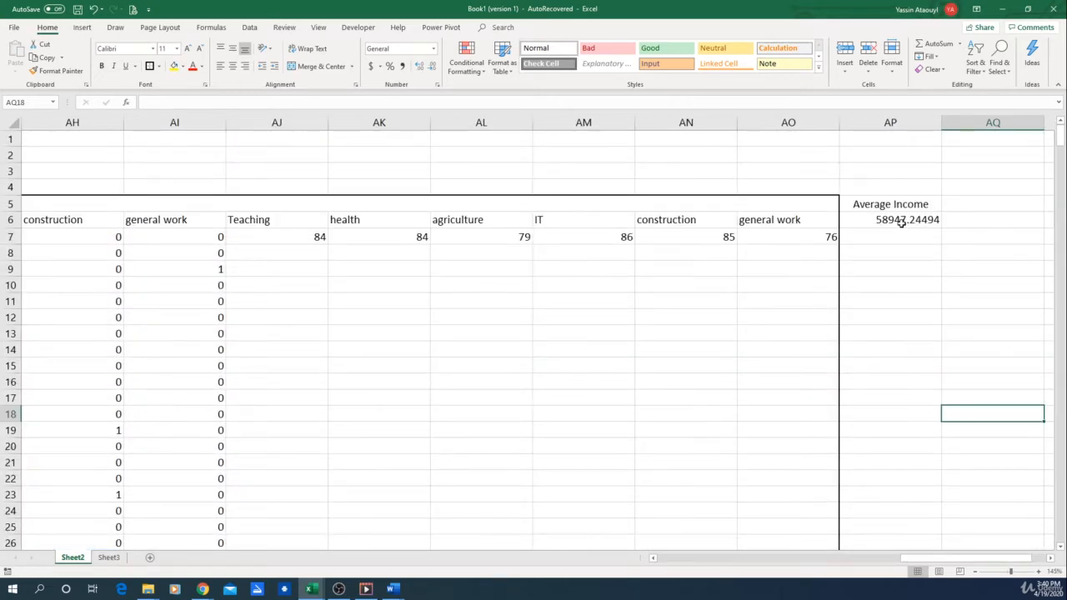
left_click(926, 220)
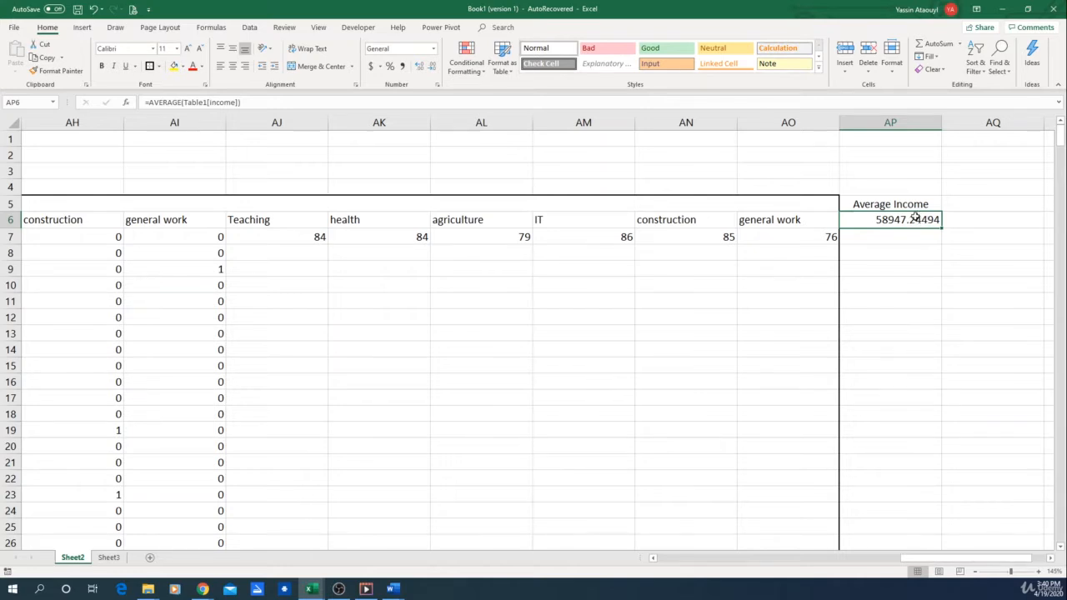
left_click_drag(880, 209, 880, 219)
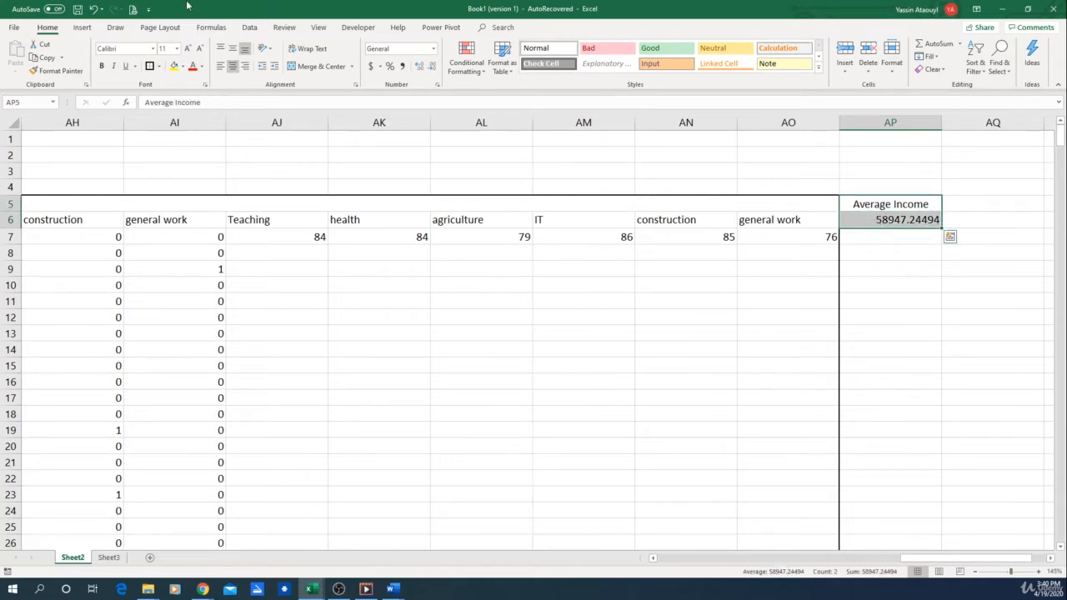
left_click(985, 322)
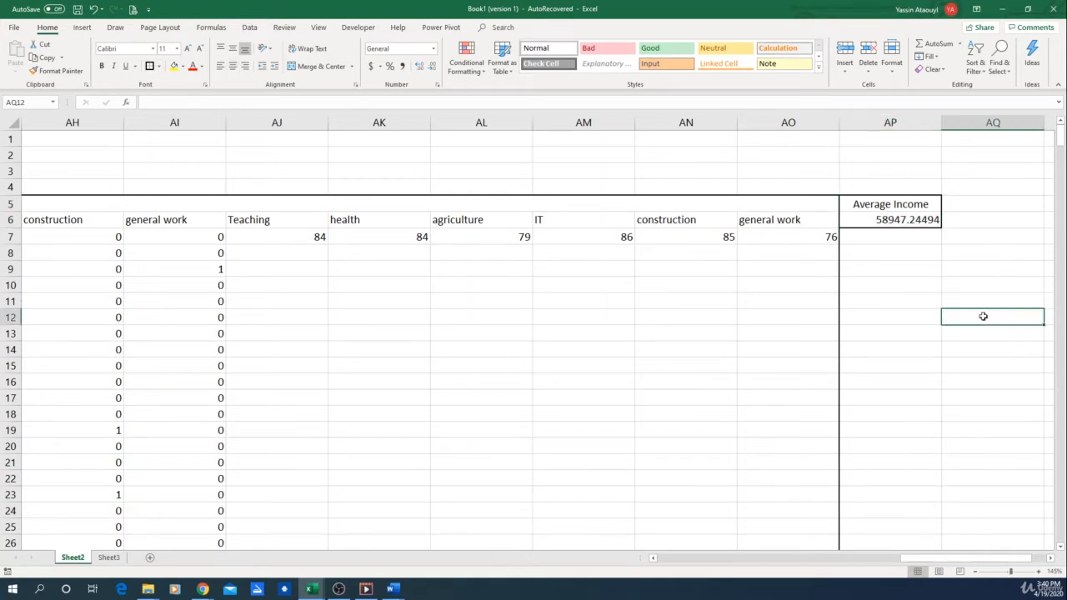
left_click(932, 248)
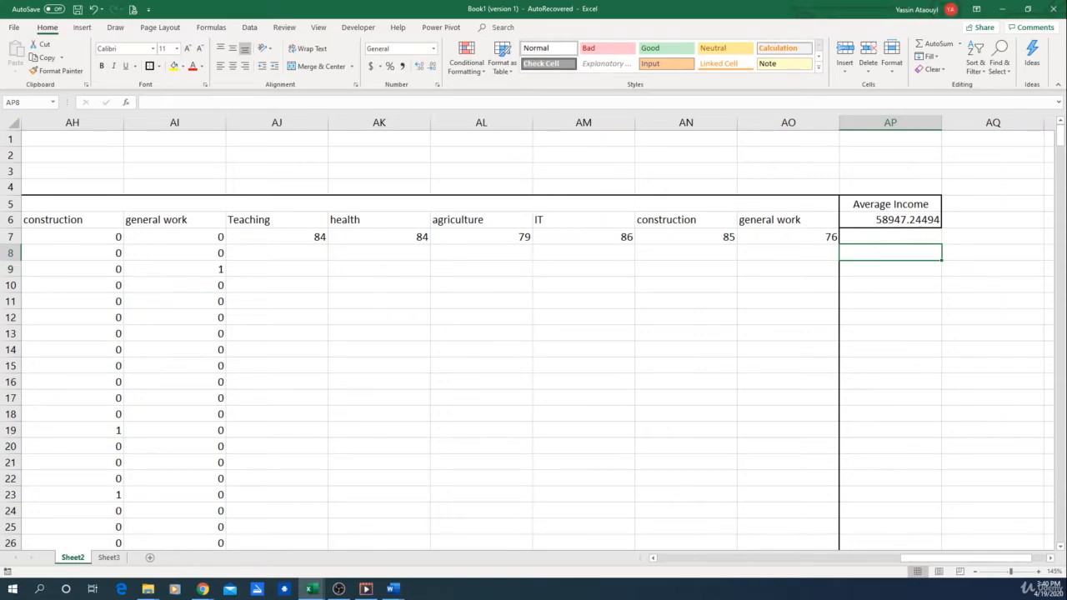
- Inspect the formulas behind the table's cars and Cars value columns in J7 and P7
scroll(504, 271, "down", 7)
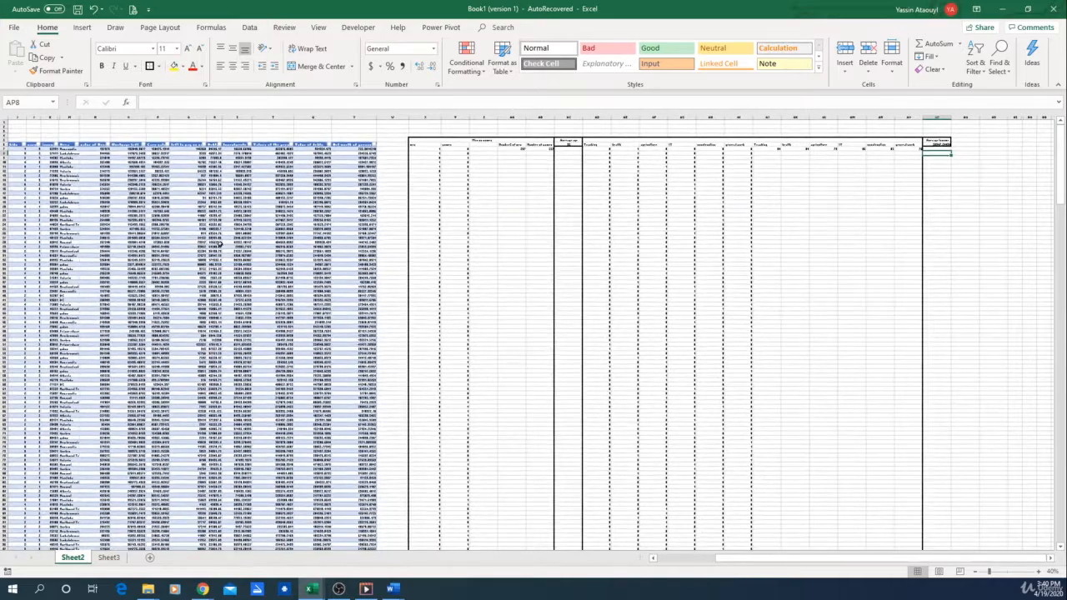
scroll(252, 254, "up", 3)
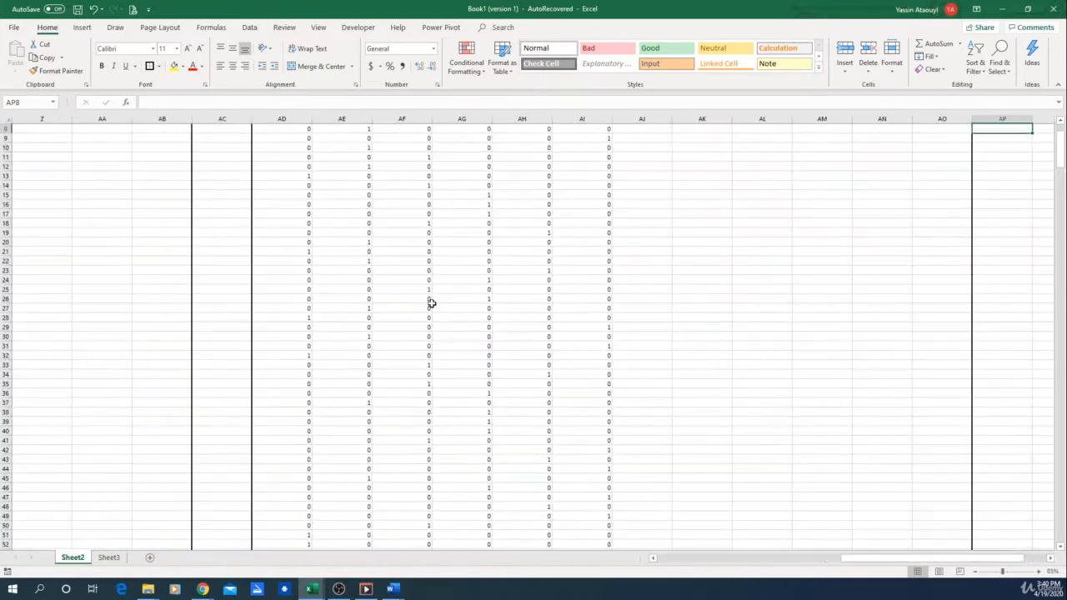
left_click_drag(892, 565, 728, 568)
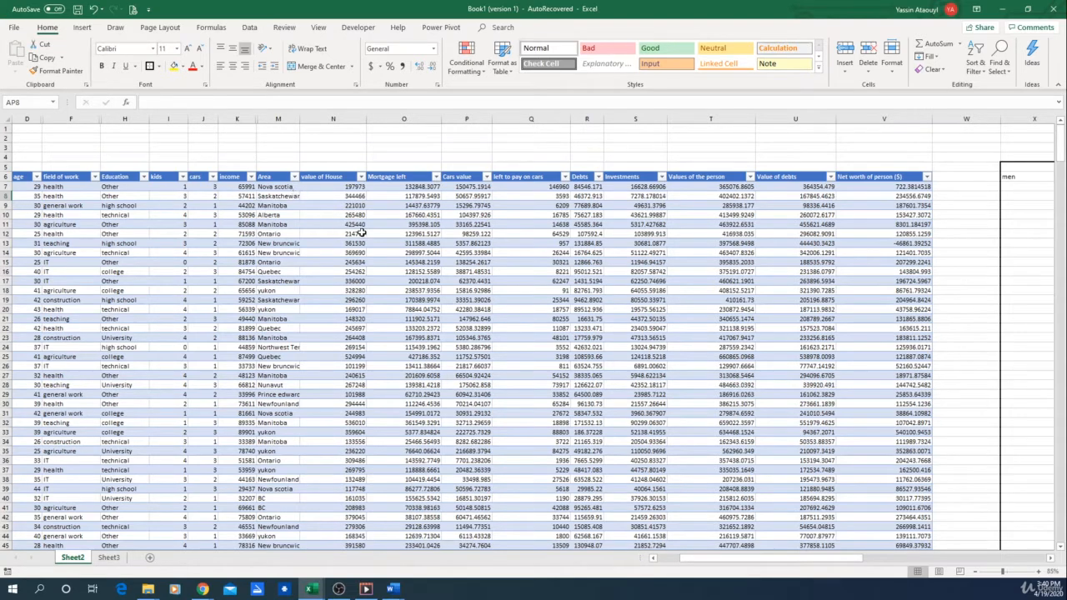
left_click(203, 190)
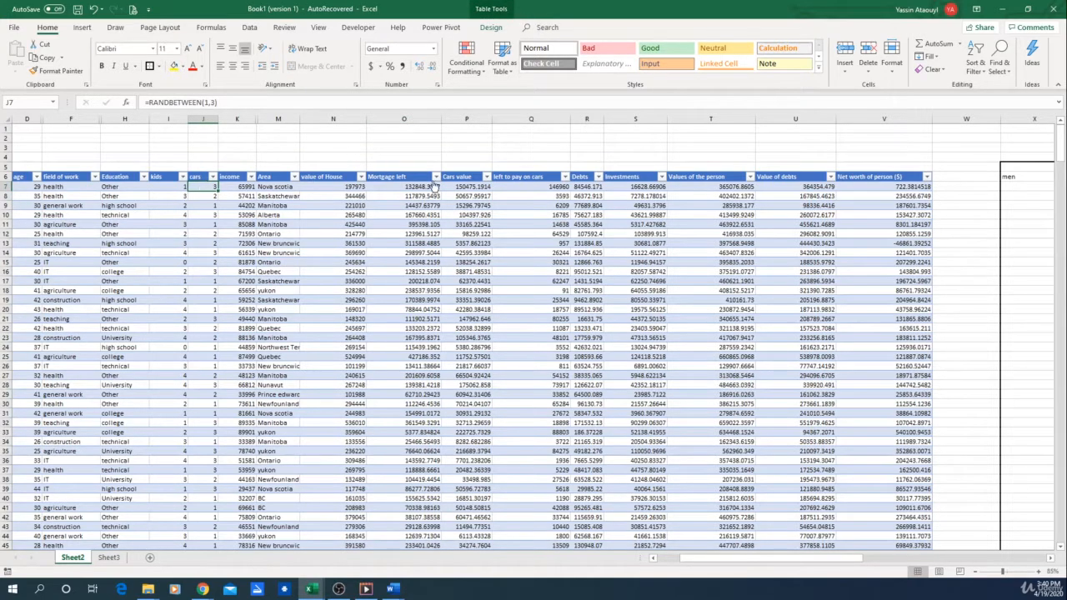
left_click(471, 187)
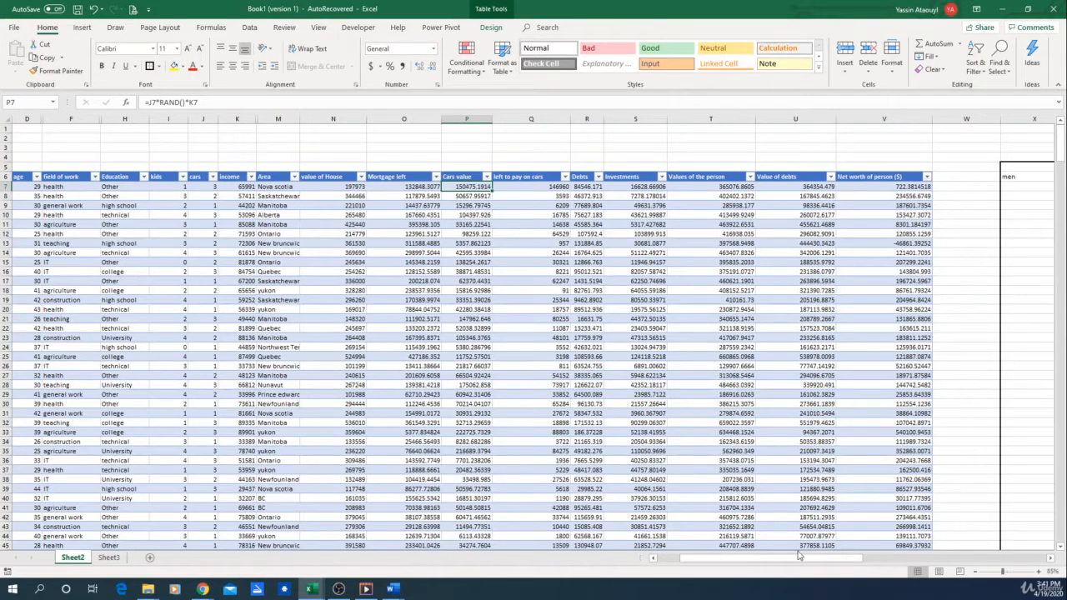
- Enter the heading "Car value" in AQ5, directly after the average income block
left_click_drag(757, 556, 982, 557)
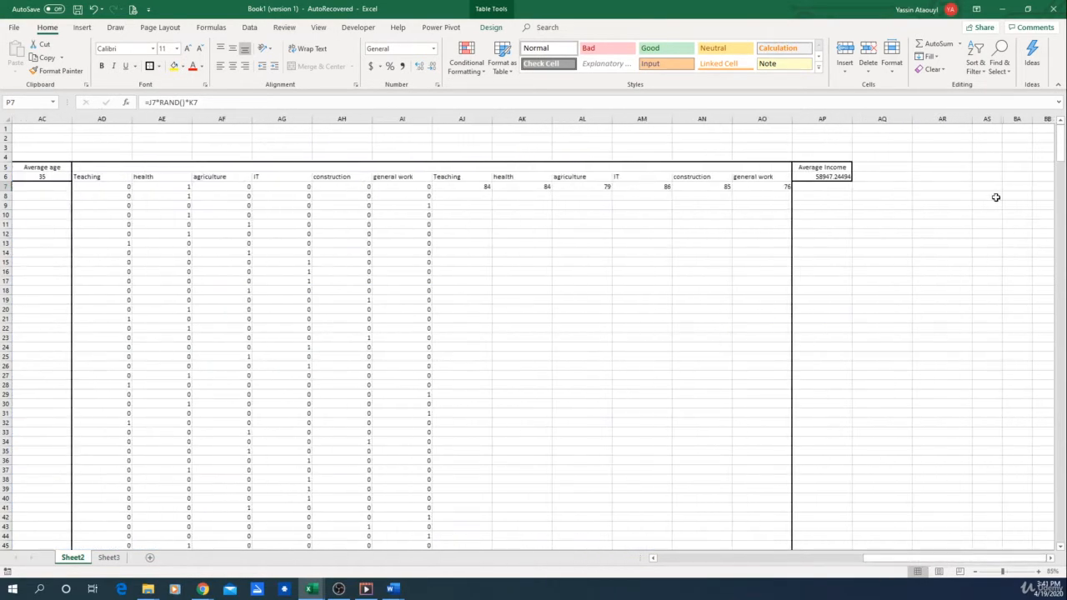
left_click(875, 168)
type("Ca")
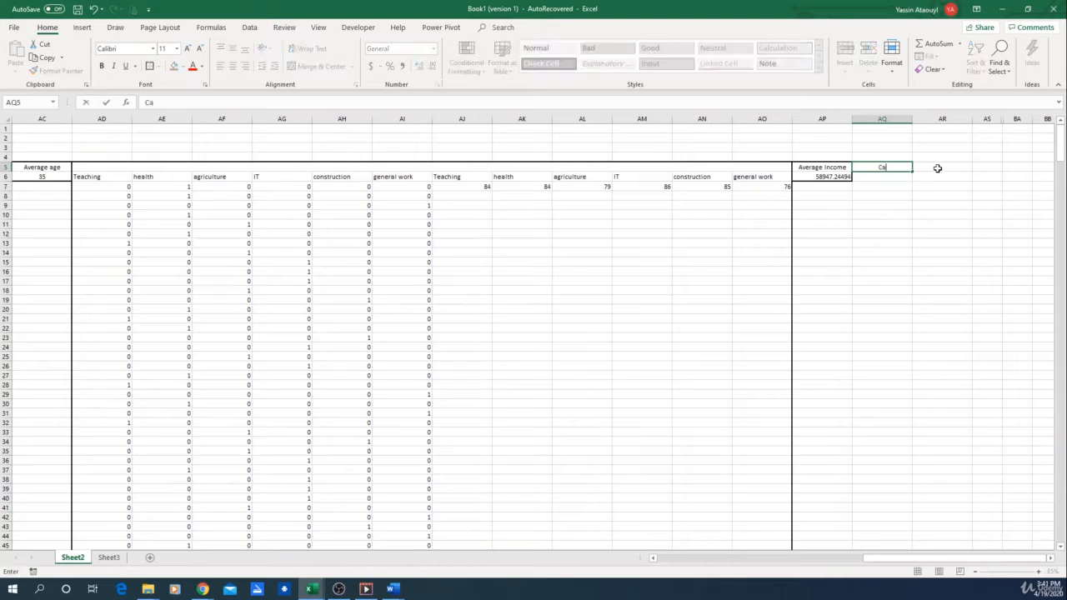
type("r value")
key("Return")
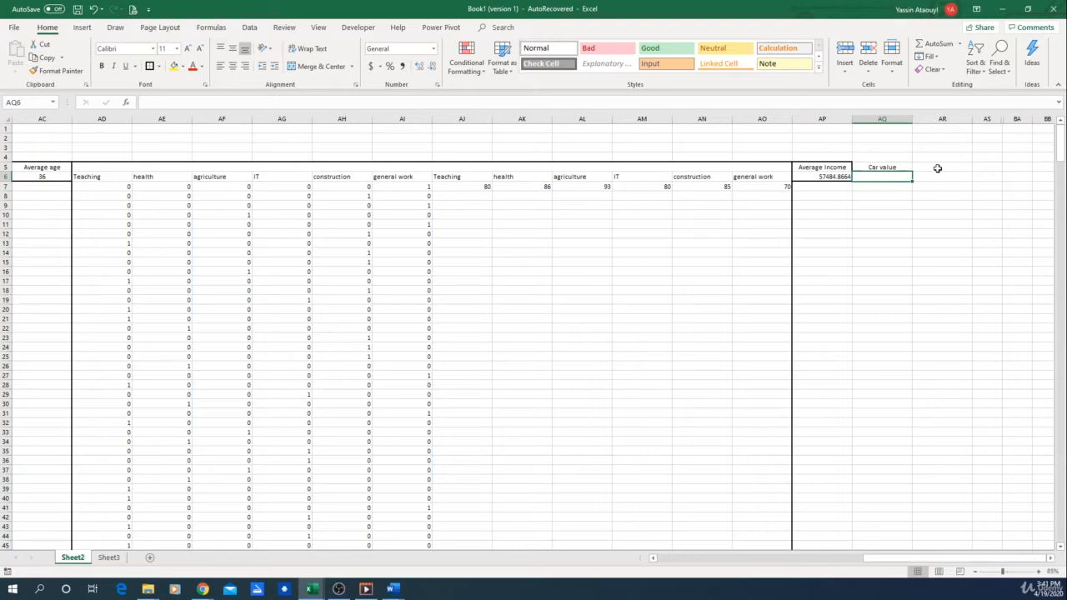
- Calculate the value per car in AQ6 by dividing the table's Cars value by its number of cars with =P7/J7
type("=")
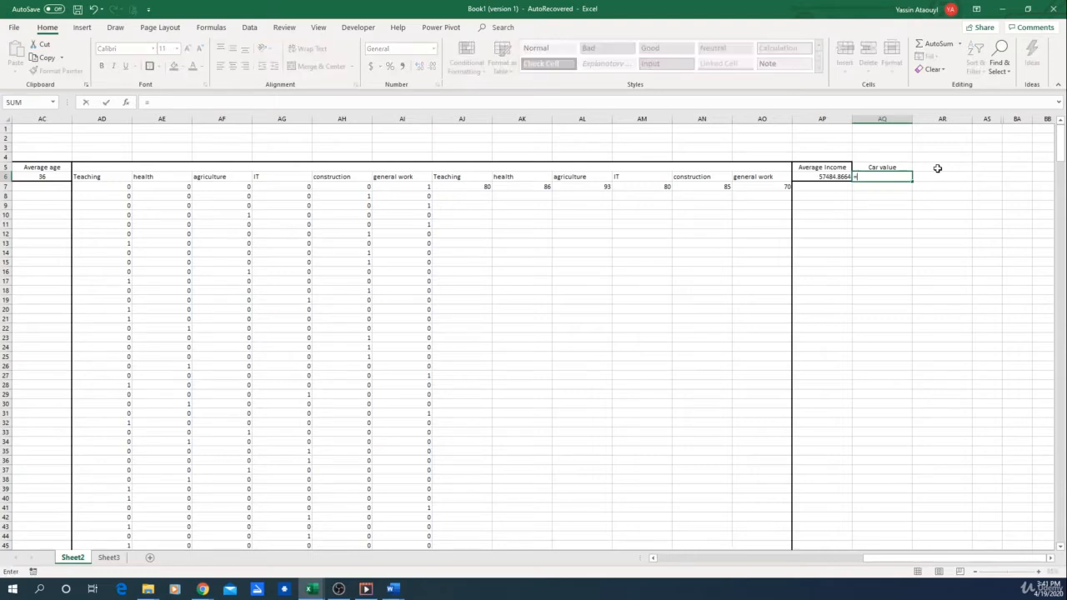
left_click_drag(882, 564, 650, 575)
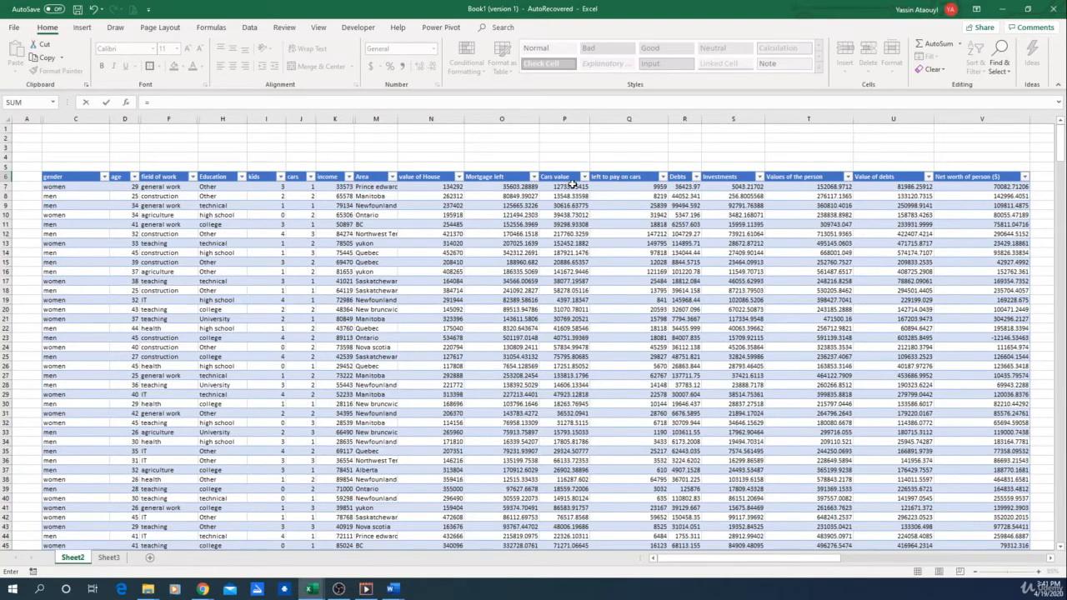
left_click(570, 188)
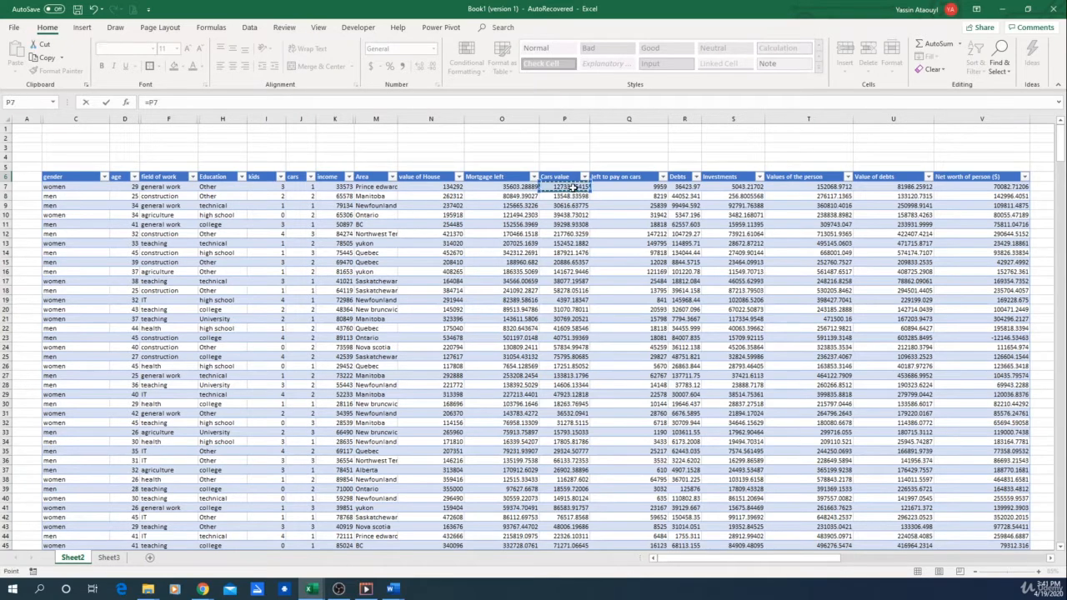
type("/")
left_click(298, 189)
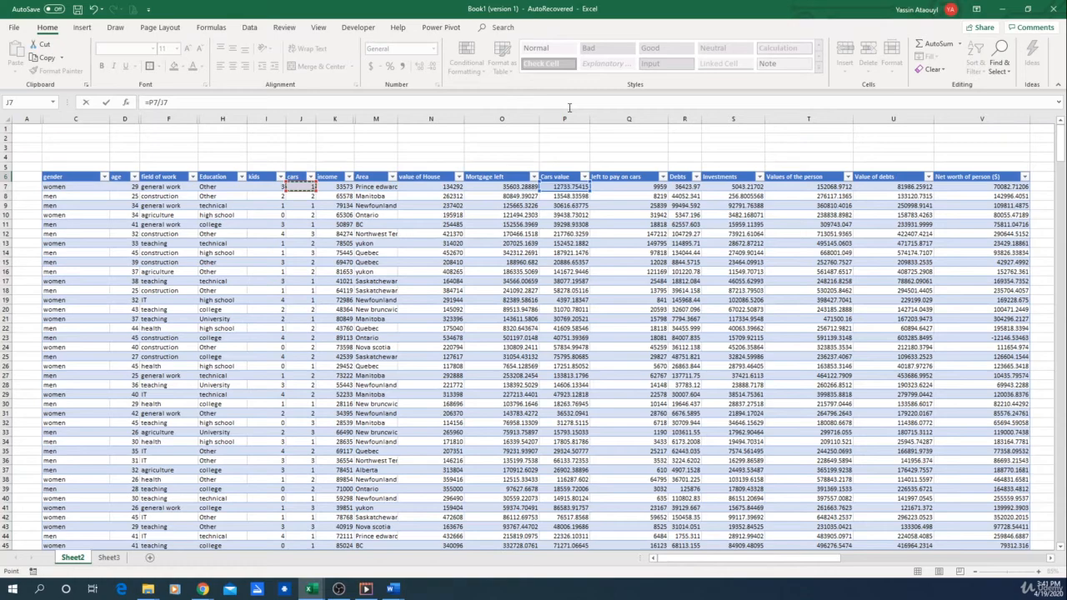
key("Escape")
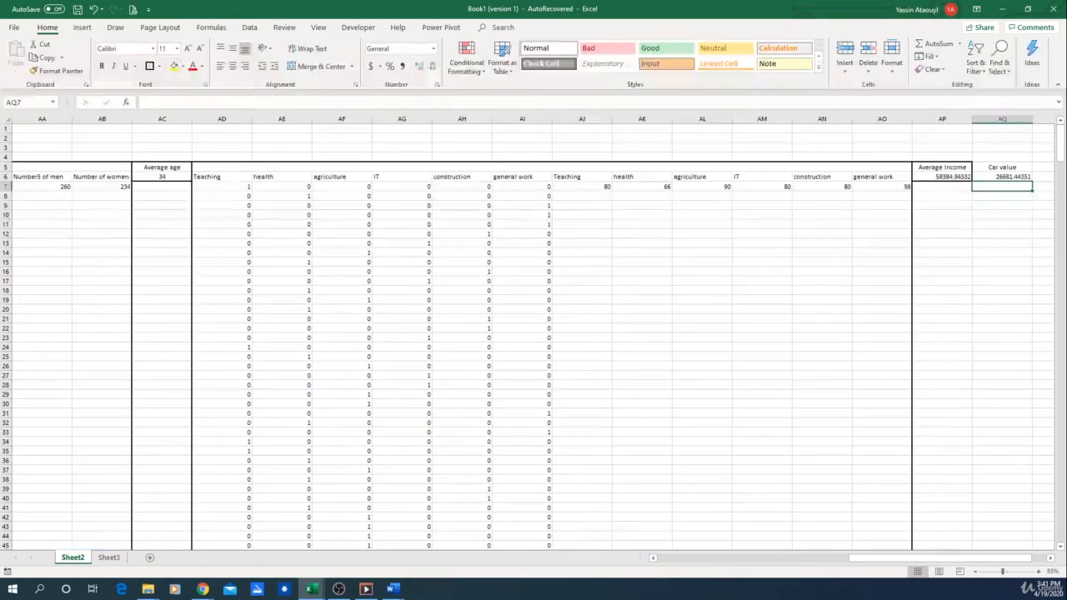
- Fill the value-per-car formula from AQ6 down to AQ500
left_click(1018, 178)
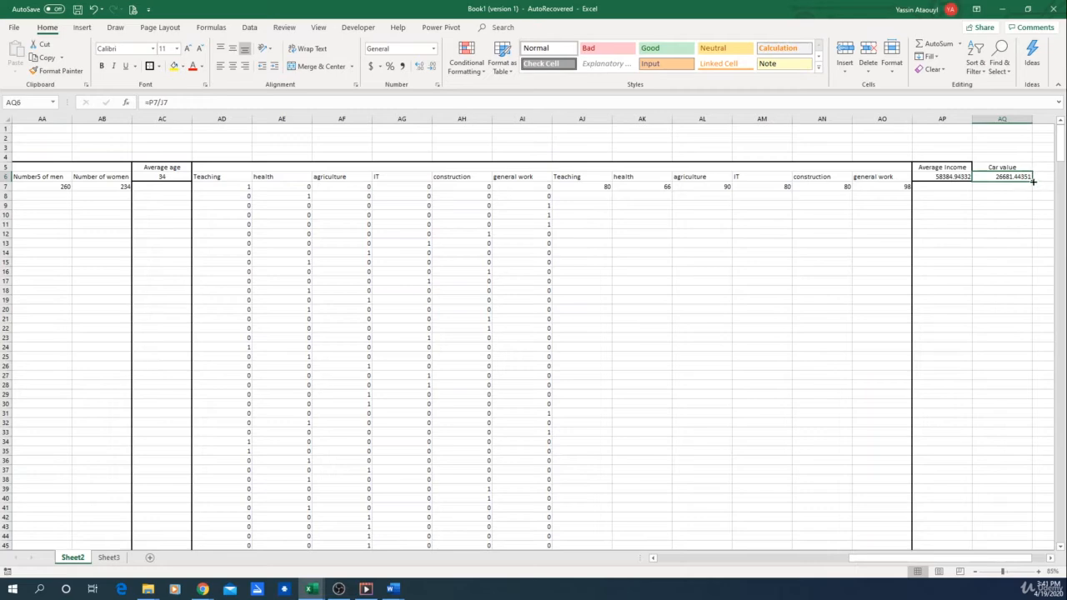
left_click_drag(1032, 181, 1019, 505)
scroll(1011, 469, "up", 20)
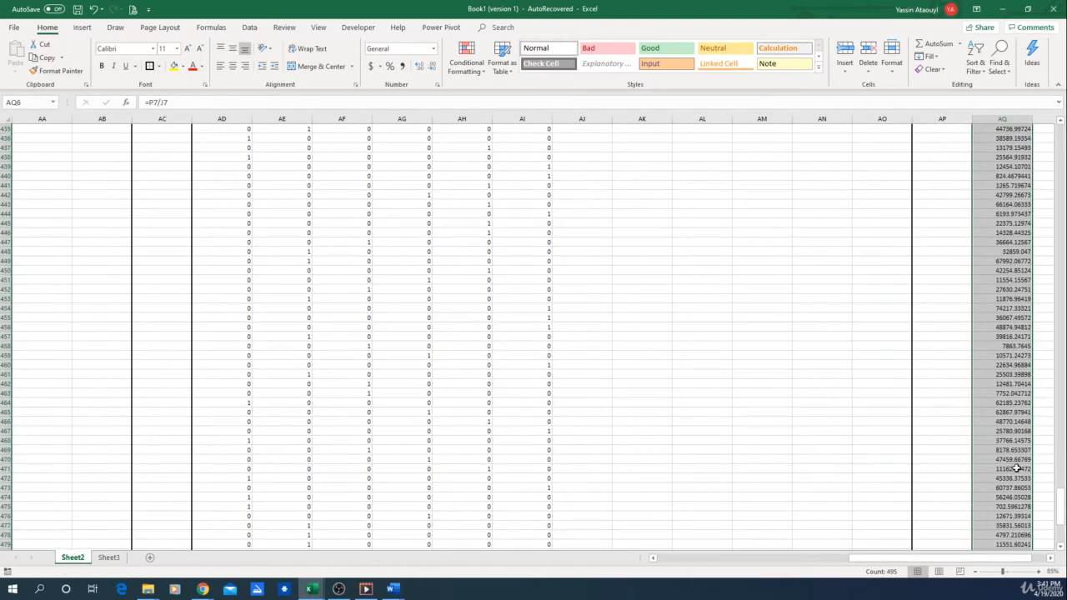
left_click_drag(1062, 477, 1060, 137)
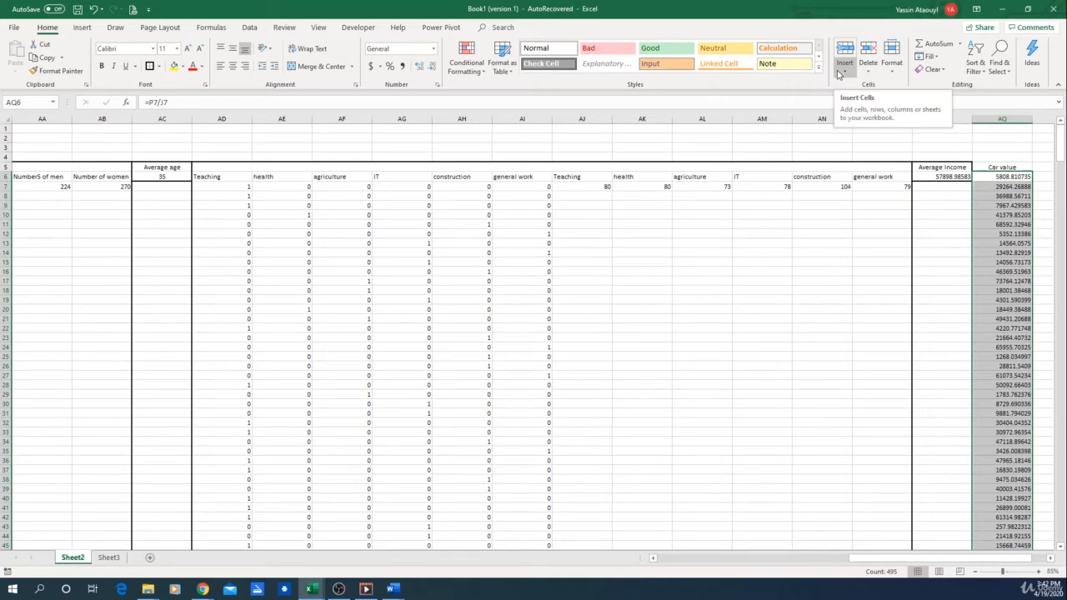
- Format the car values in AQ6:AQ500 as Currency
left_click(432, 50)
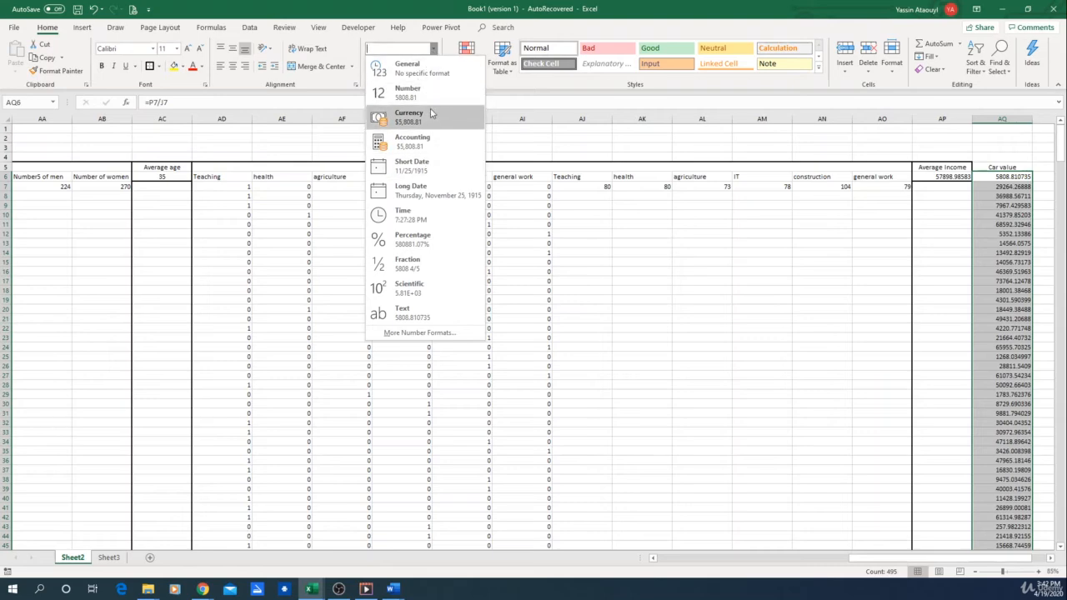
left_click(427, 118)
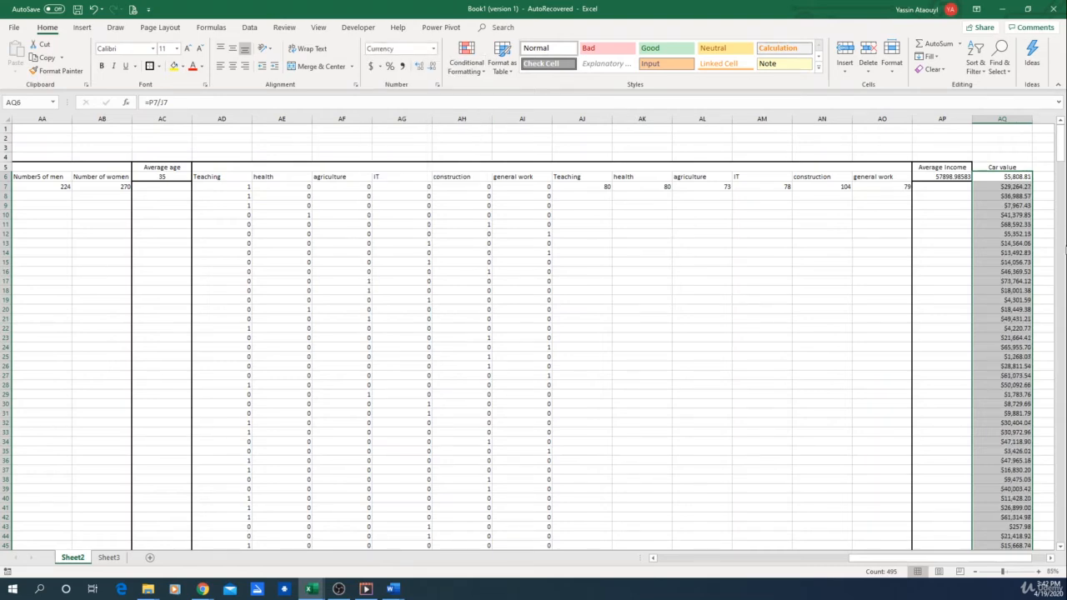
left_click(1039, 195)
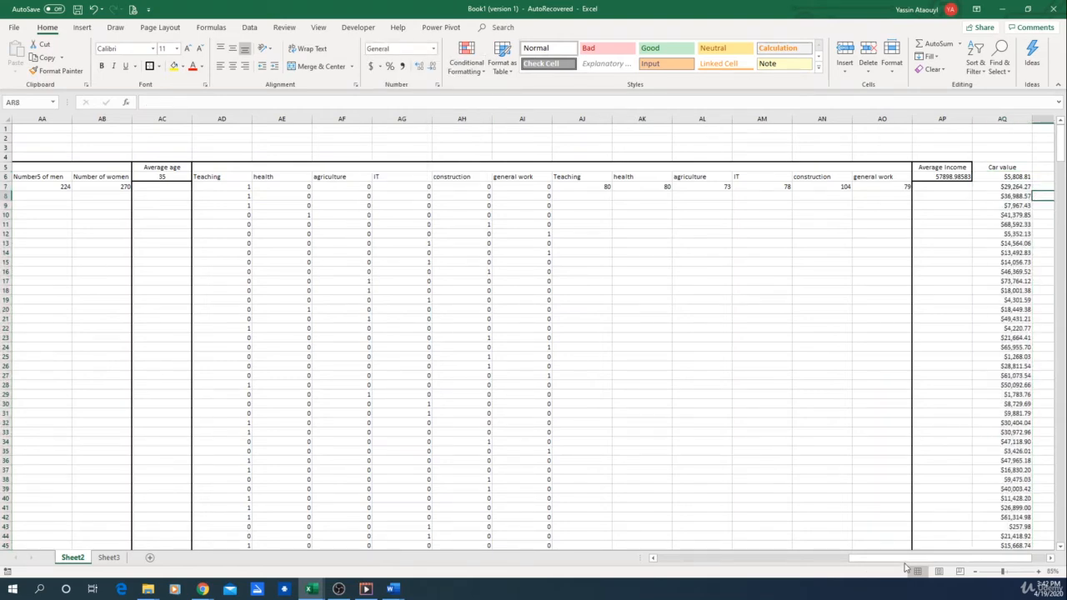
- Enter the heading "Average value of one car" in AR5, beside the Car value heading
scroll(906, 567, "right", 2)
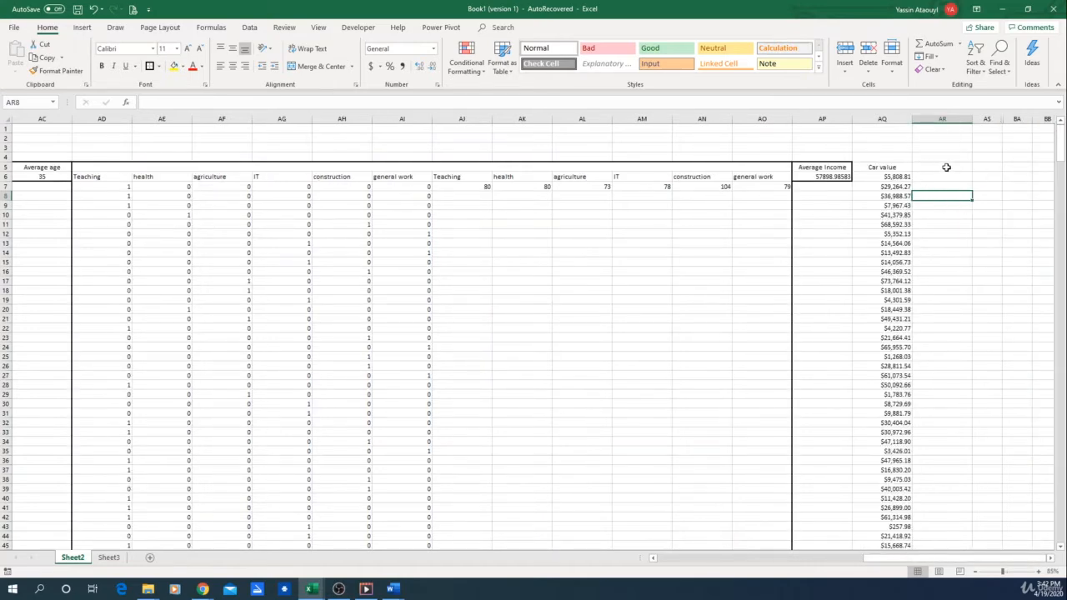
left_click(946, 168)
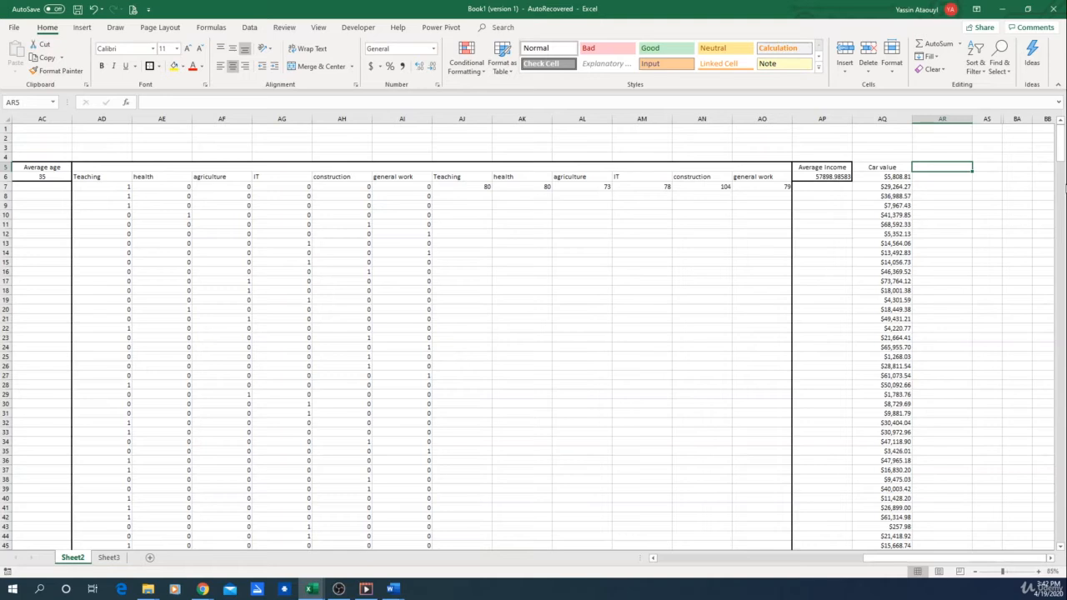
type("Ave")
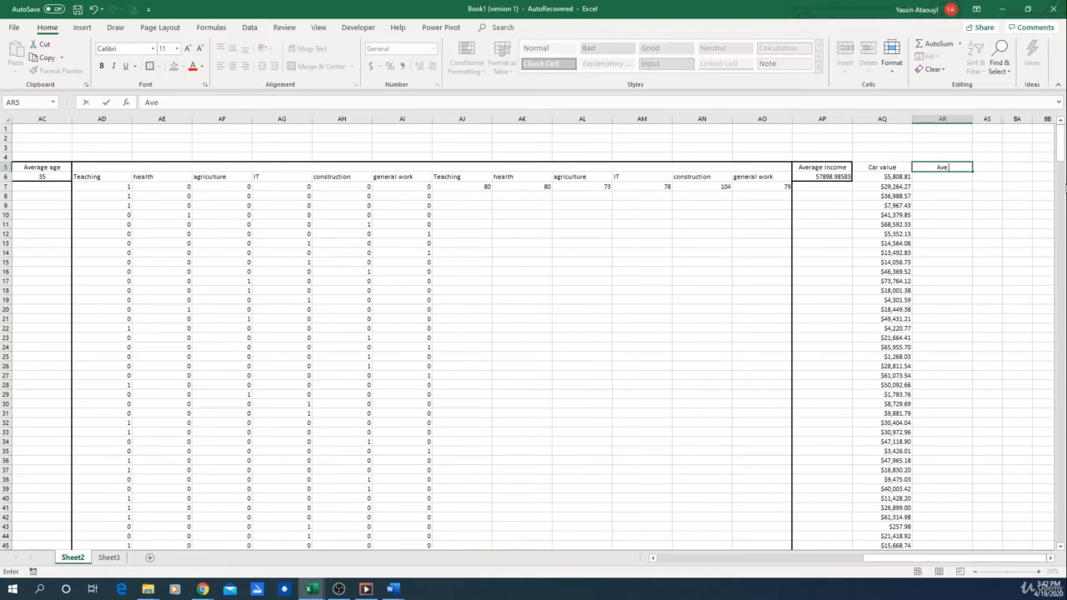
type("rage value of one car")
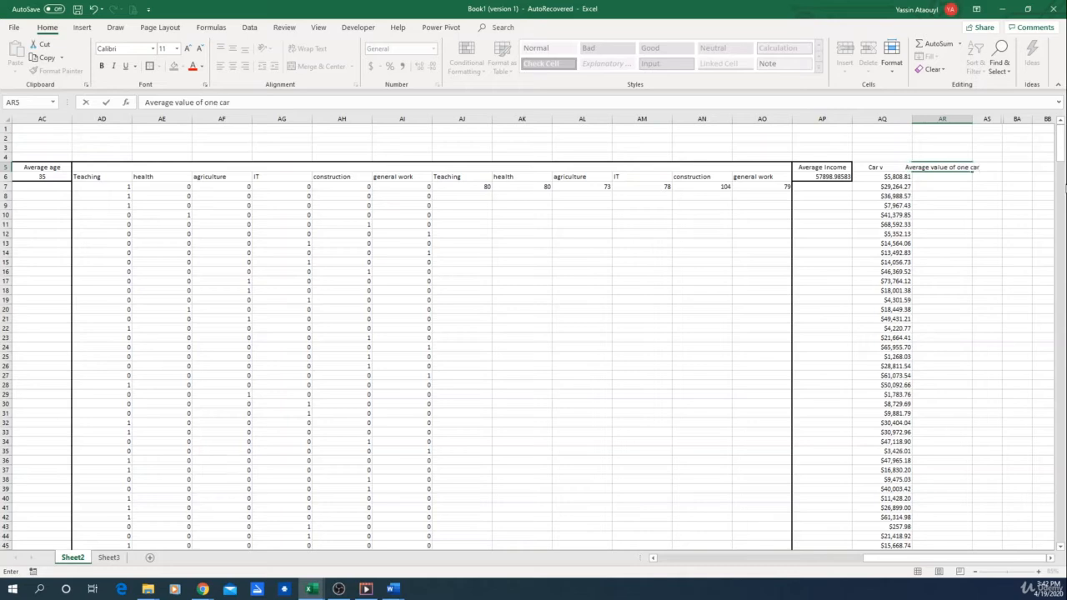
key("Return")
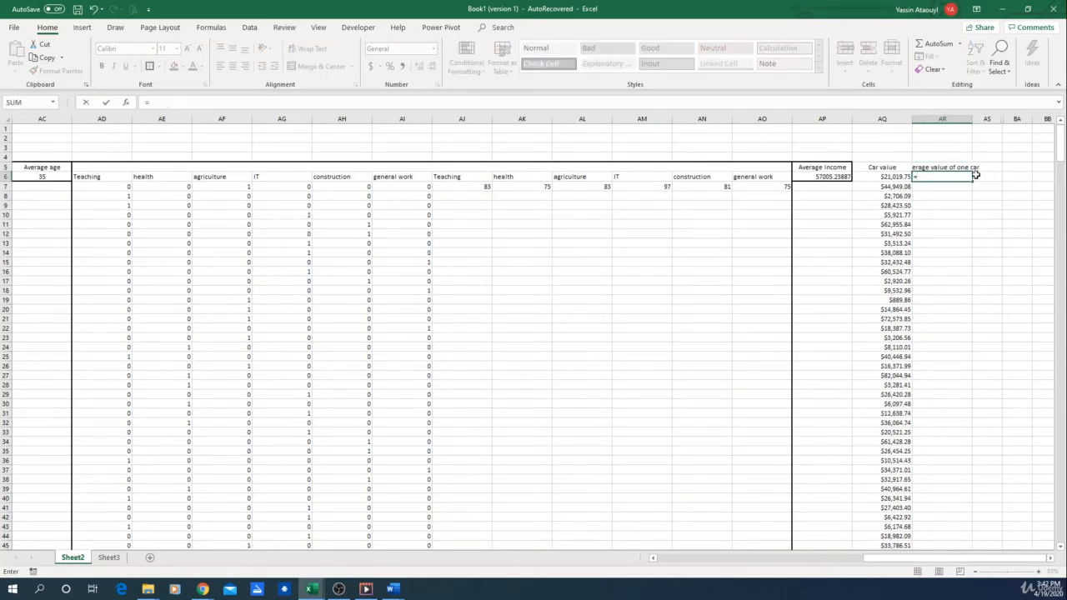
- Calculate the average value of one car in AR6 with =AVERAGE(AQ6:AQ499)
type("average")
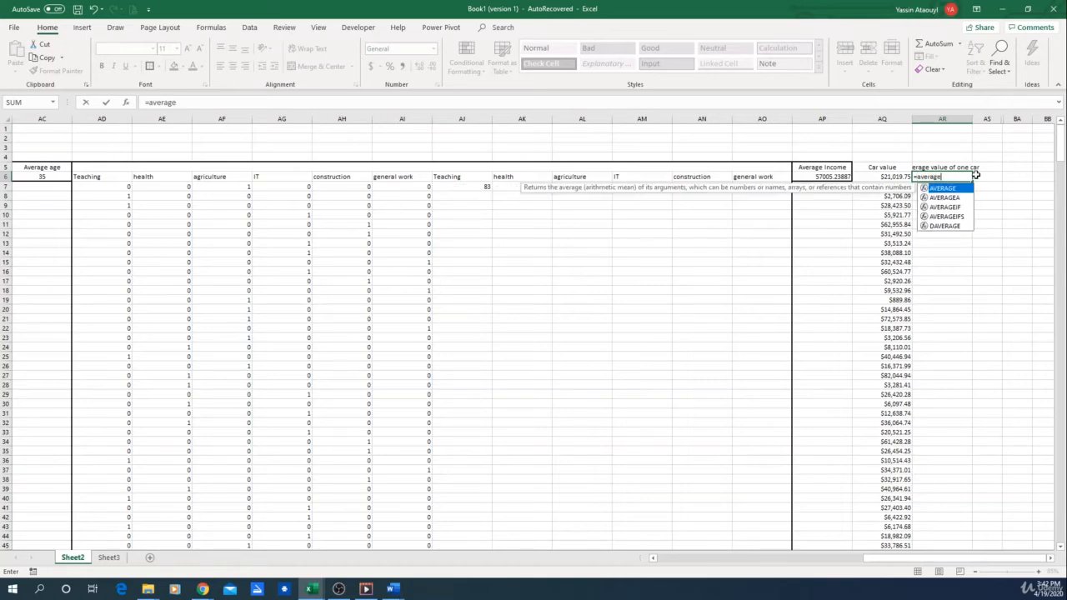
type("*(")
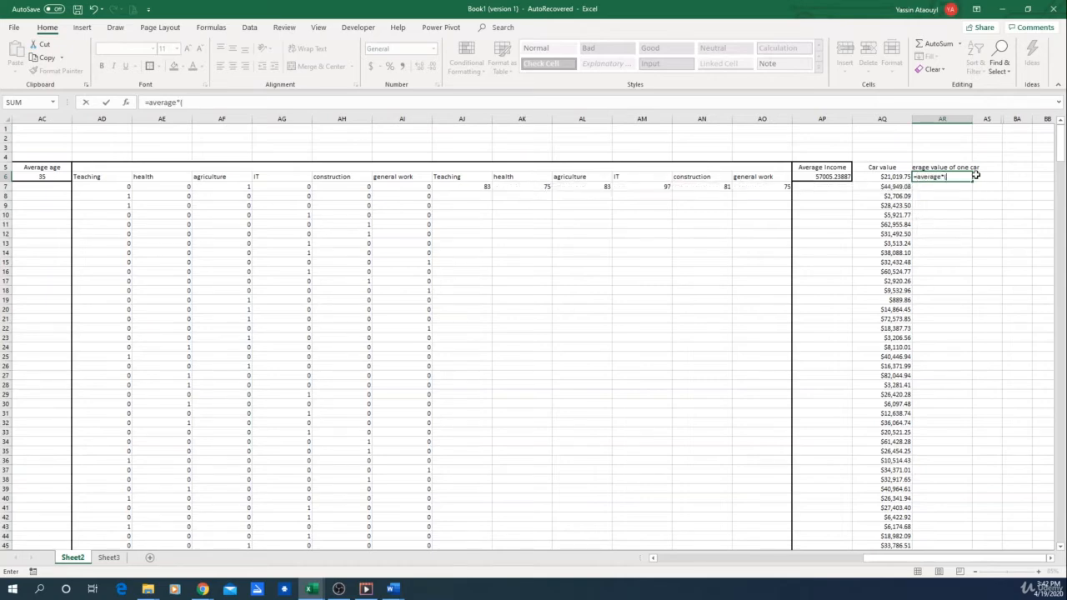
key("BackSpace")
key("BackSpace")
type("(")
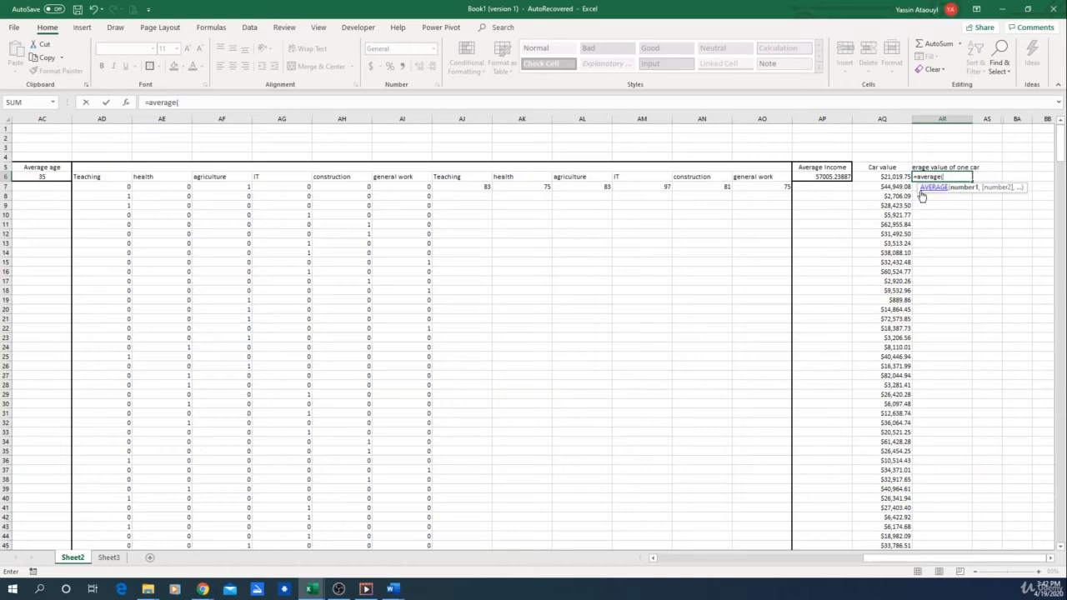
left_click_drag(877, 176, 904, 479)
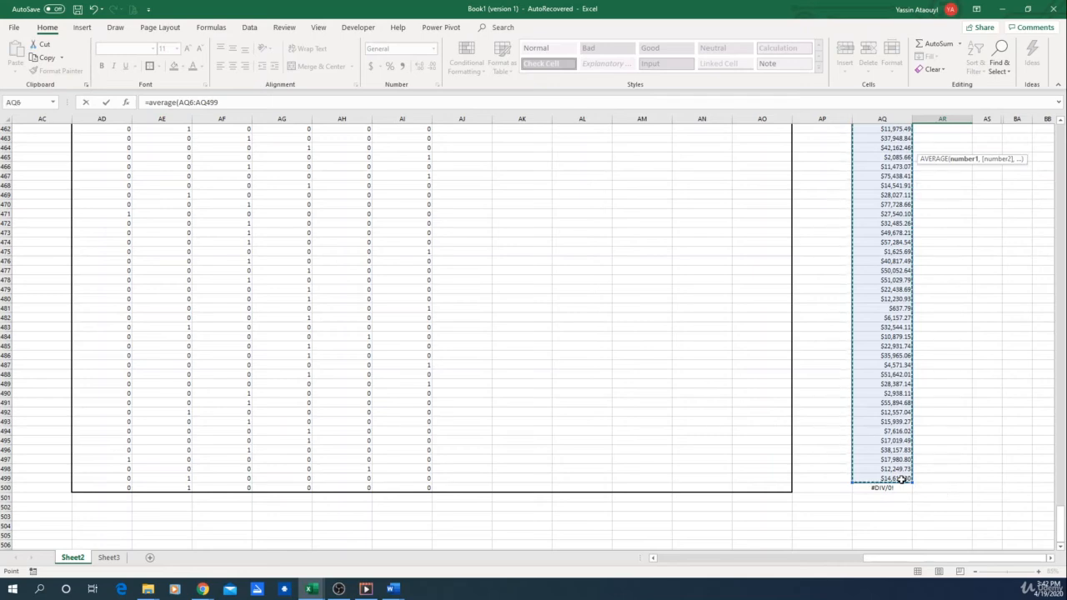
key("Return")
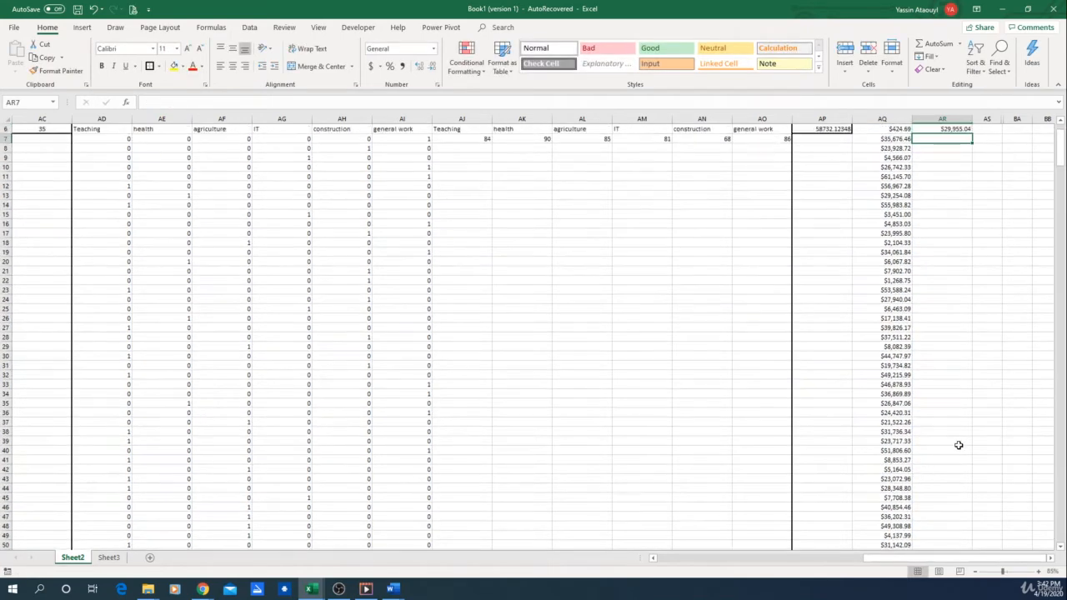
left_click(942, 177)
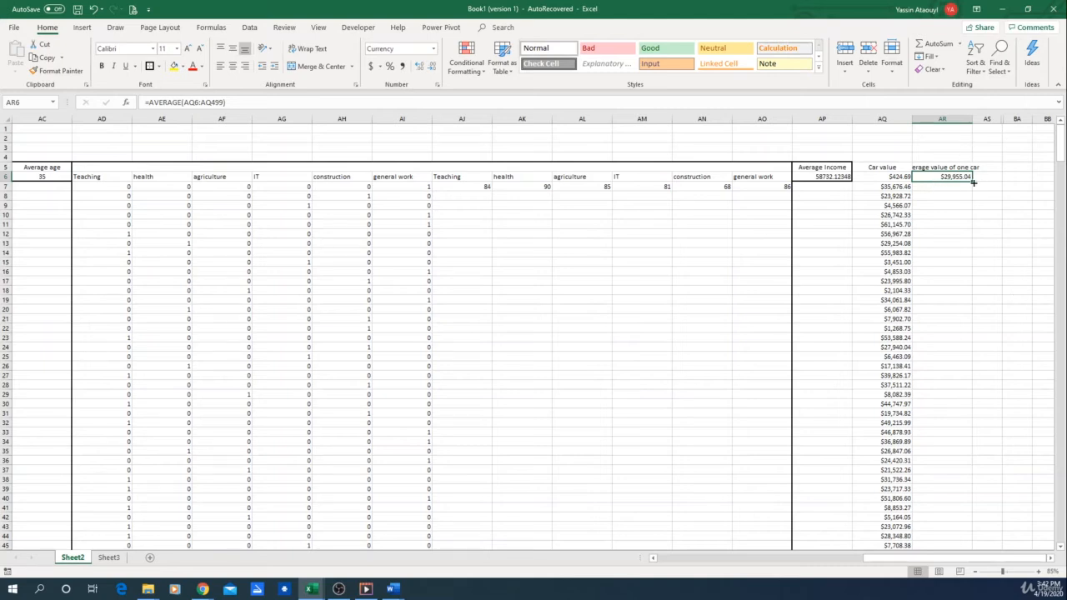
- Inspect the per-car value formula in AQ6 and trace the table cells it references, leaving the formula as it is
left_click(899, 177)
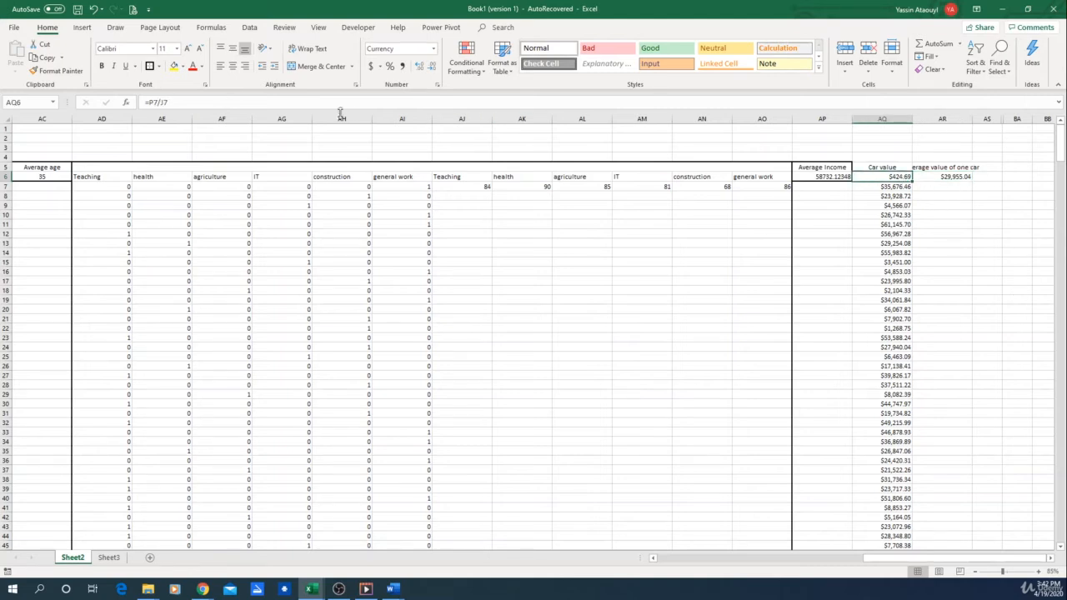
left_click(297, 104)
left_click_drag(871, 559, 709, 562)
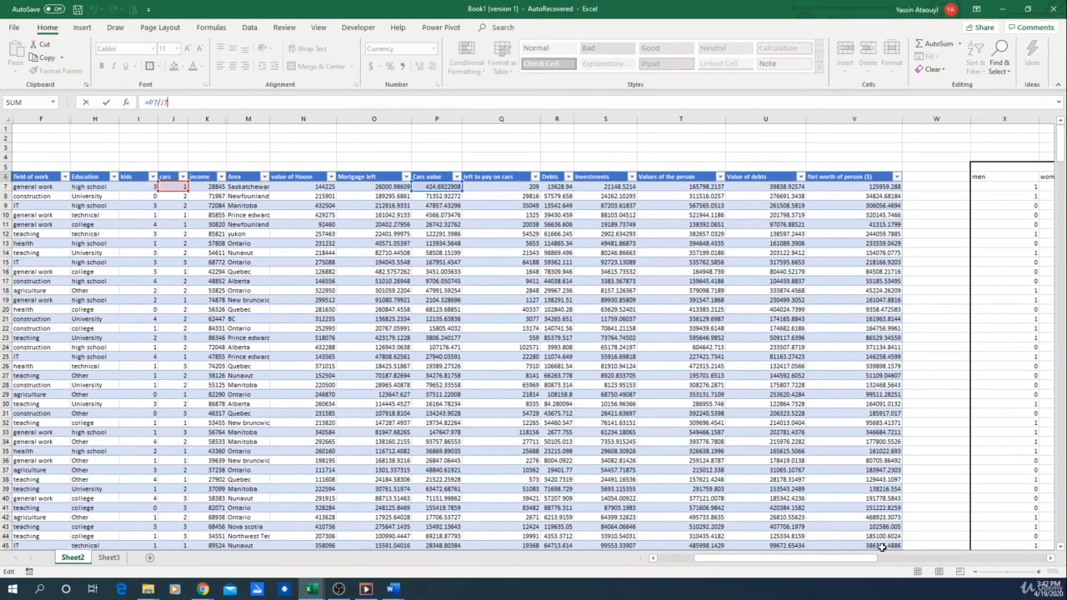
key("Return")
scroll(992, 406, "right", 2)
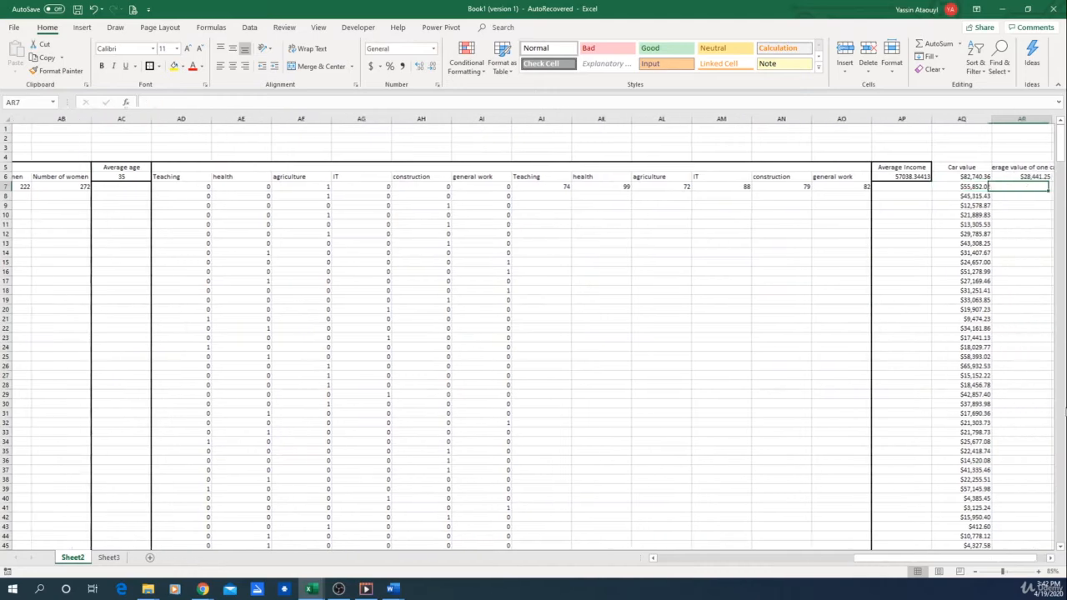
- Review the average value of one car in AR6 and its formula
key("Right")
key("Right")
key("Right")
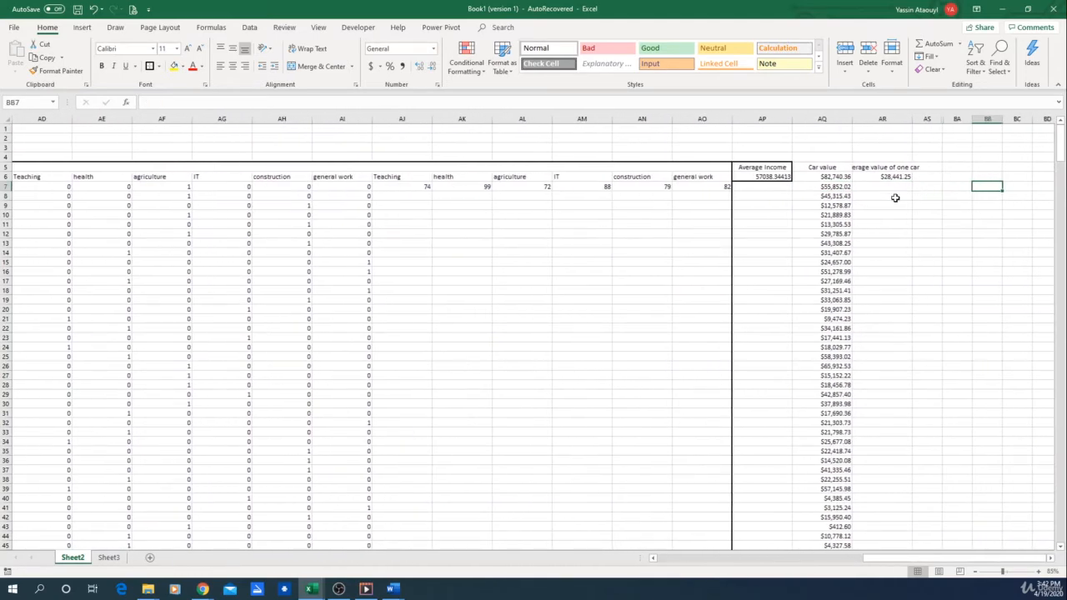
left_click(873, 177)
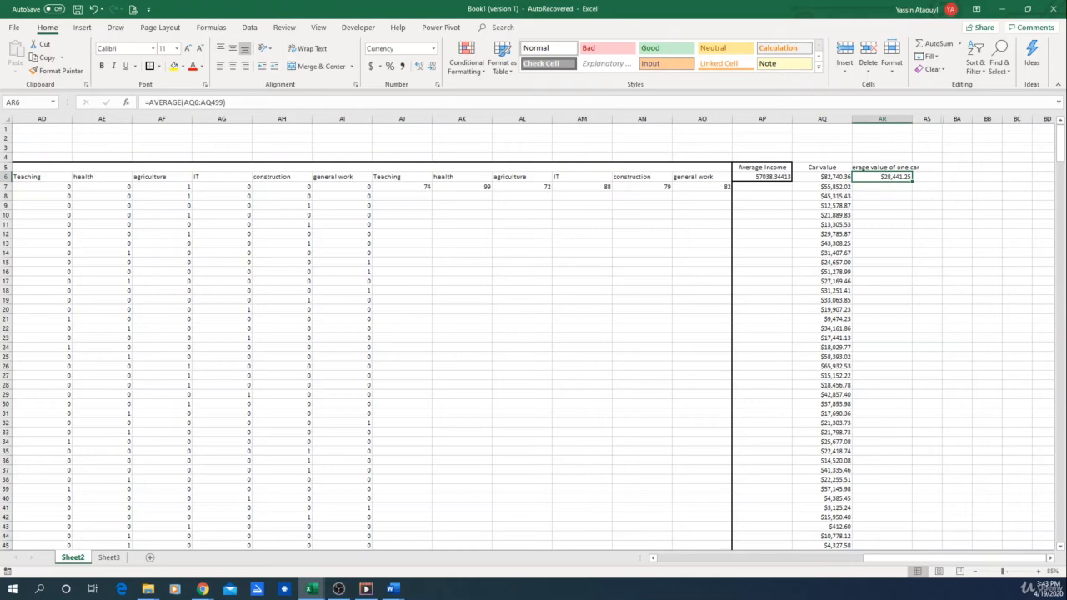
- Examine the Value of debts column in the main table and its formulas in U10, U8 and U7
key("alt+Tab")
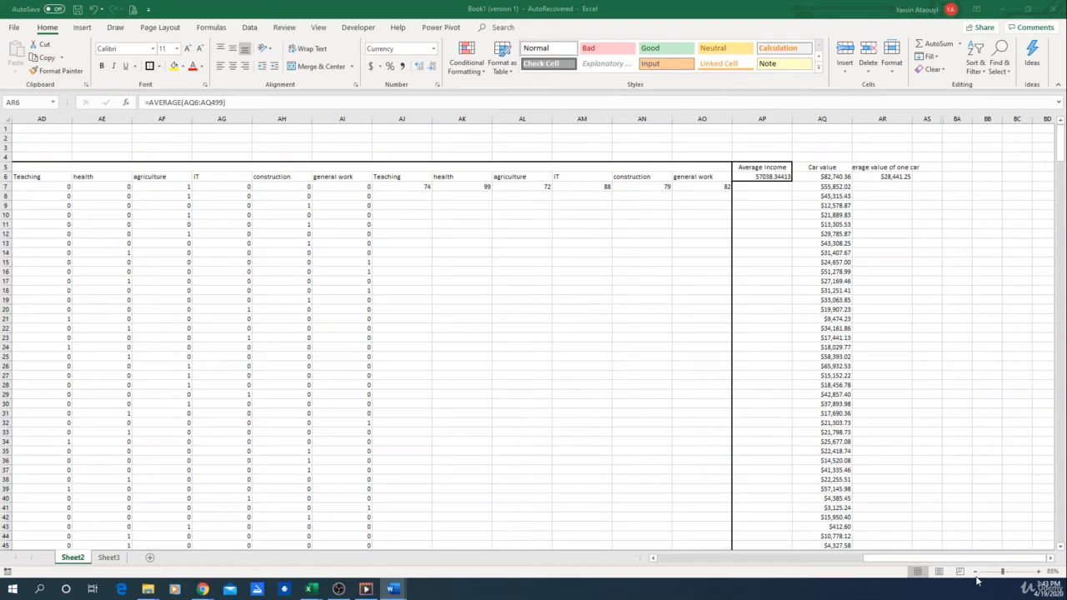
left_click(908, 560)
left_click_drag(879, 564, 685, 564)
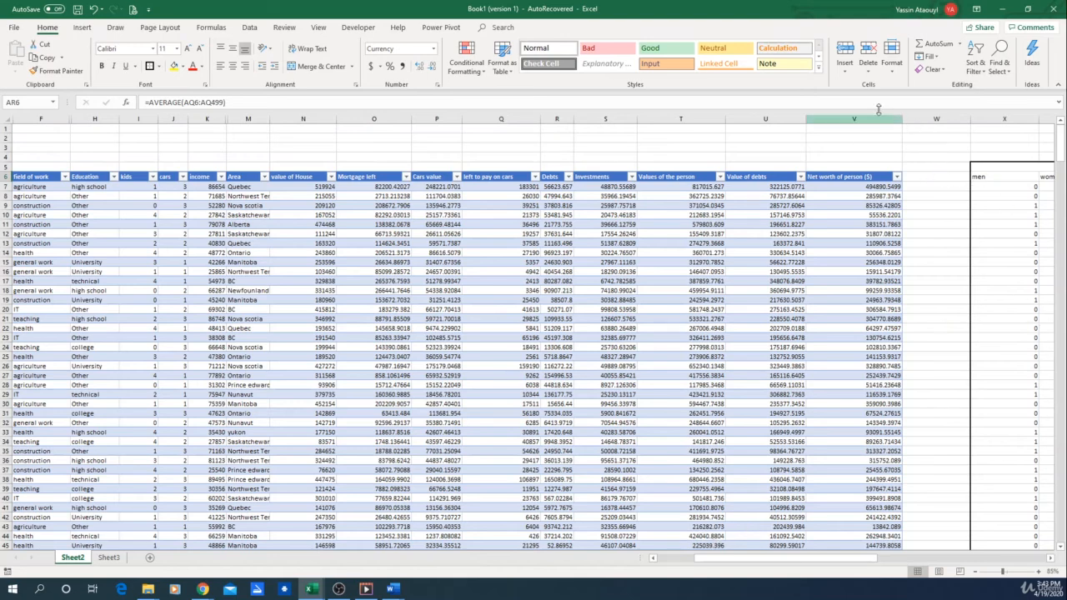
left_click(771, 118)
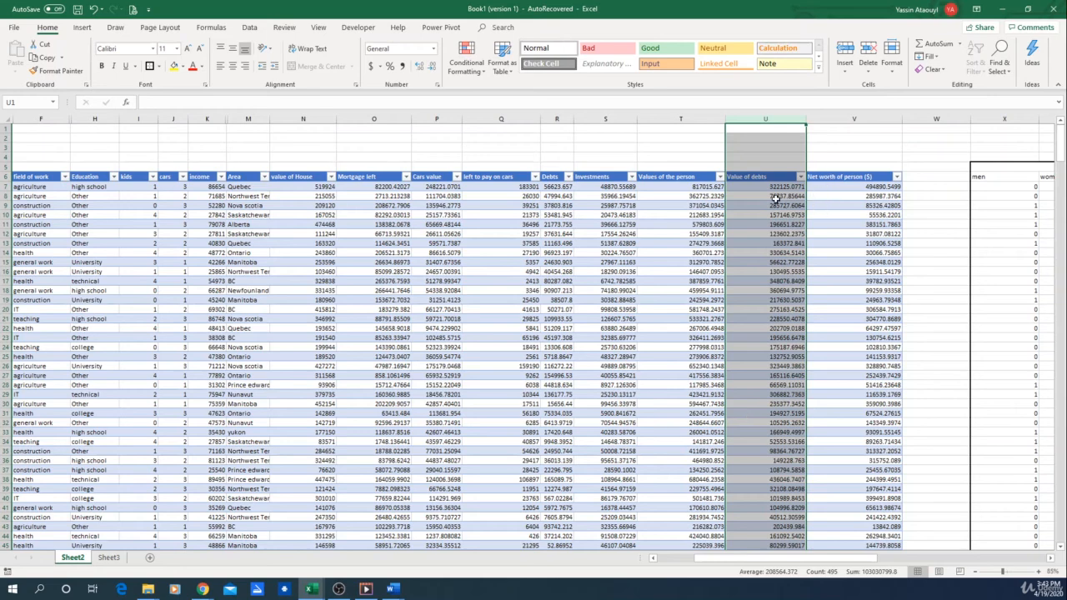
left_click(769, 215)
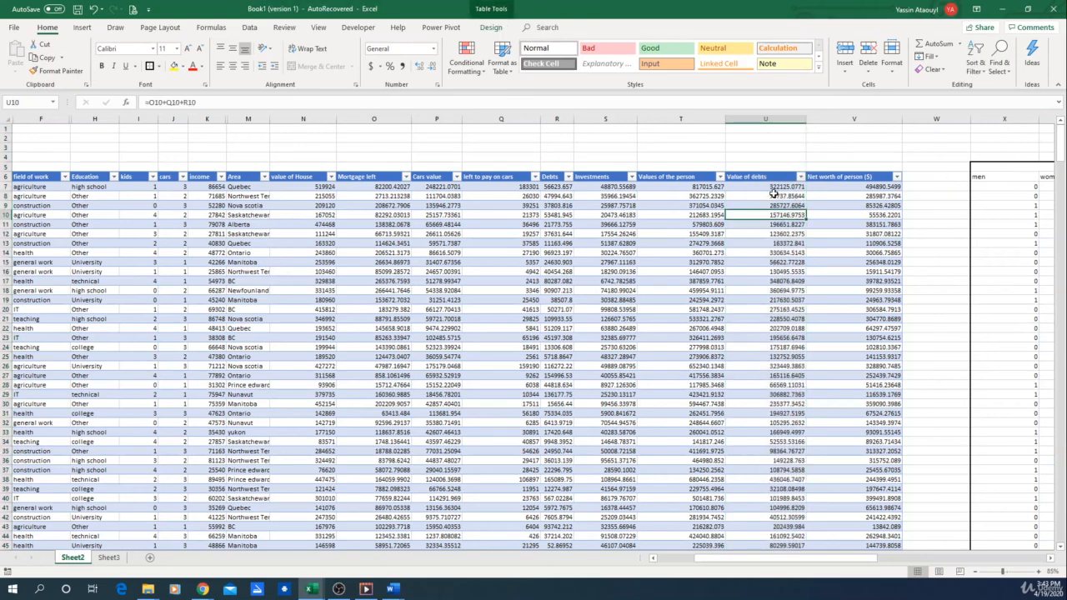
left_click(773, 195)
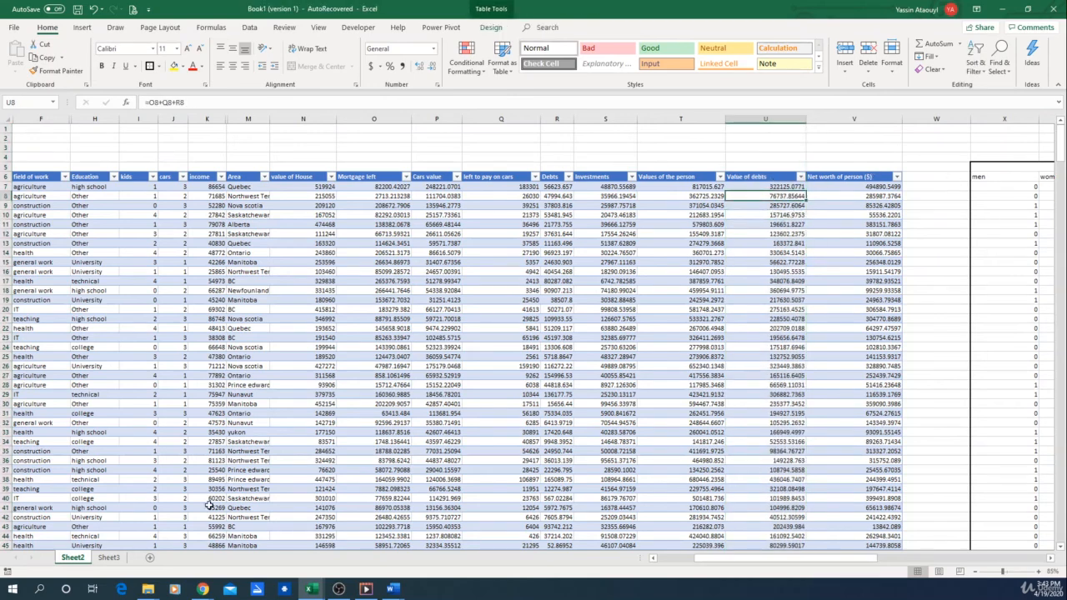
left_click(779, 180)
left_click(779, 186)
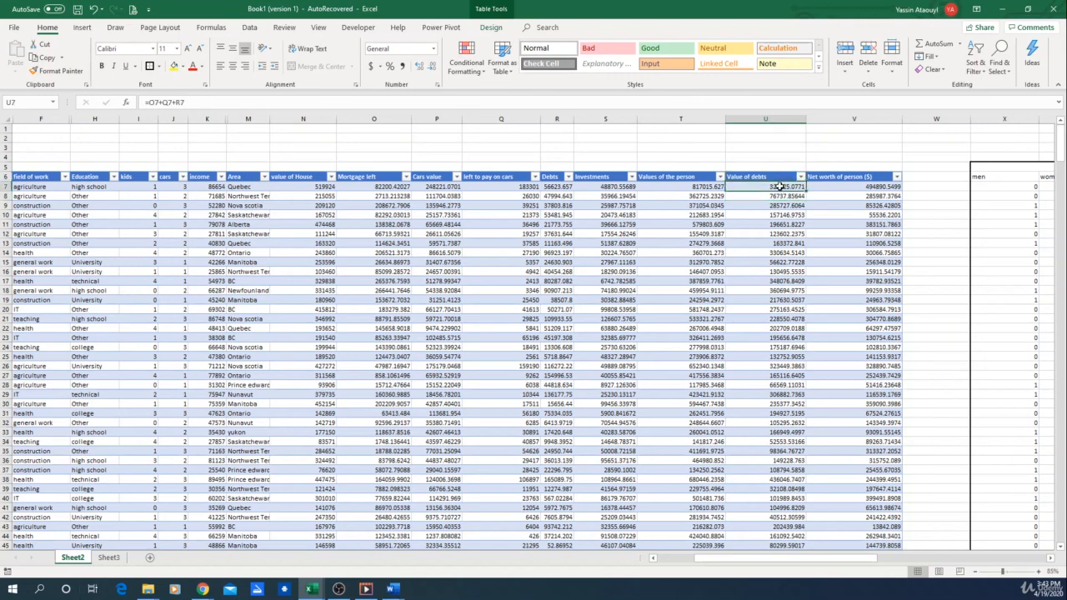